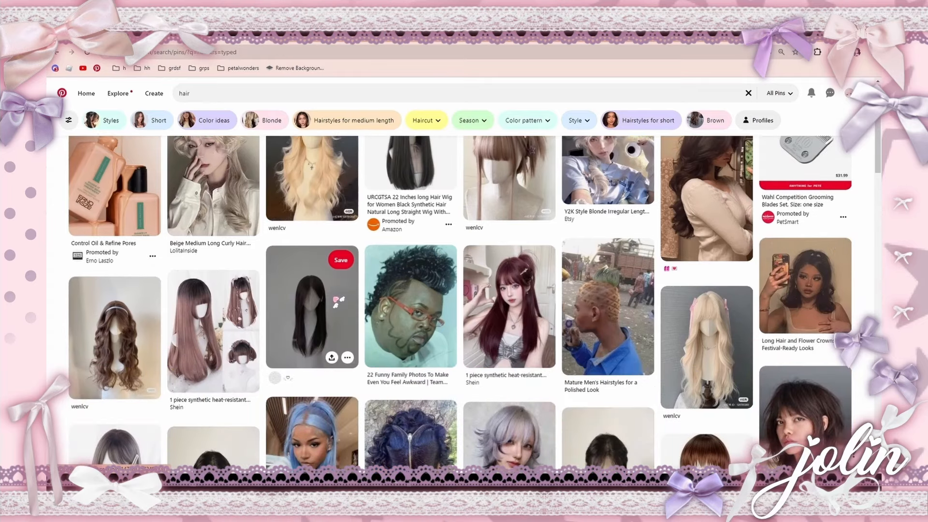
# Step: Browse the hair search results and open the pin showing the long, straight dark wig on a grey background
pyautogui.scroll(2, 220, 97)
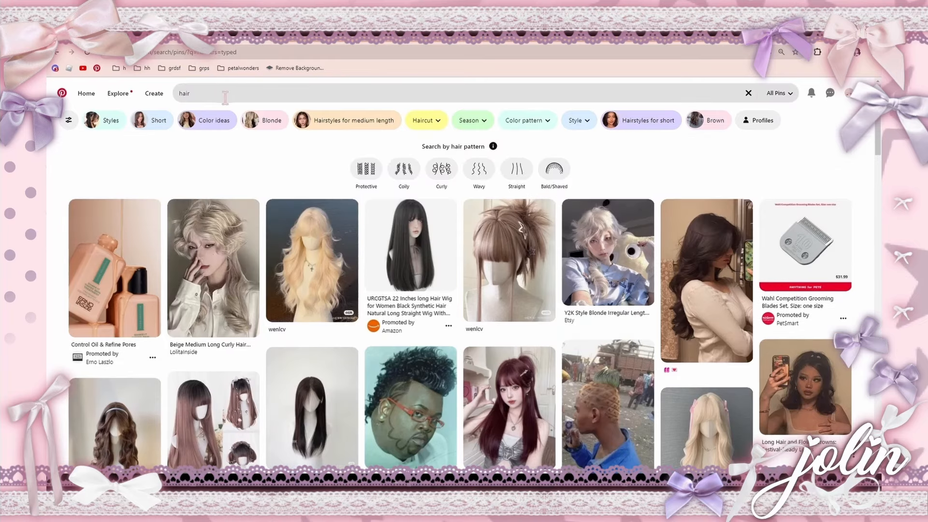
pyautogui.scroll(-2, 332, 290)
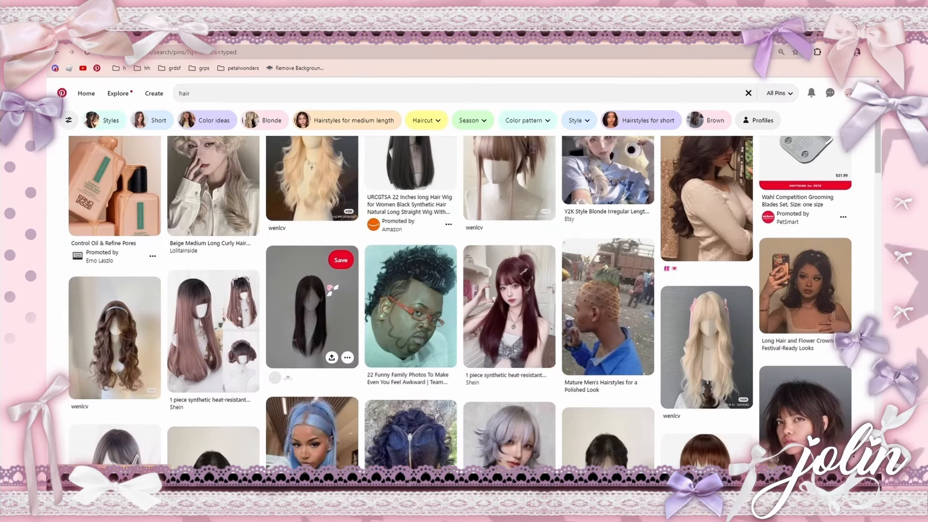
pyautogui.rightClick(328, 286)
pyautogui.click(367, 91)
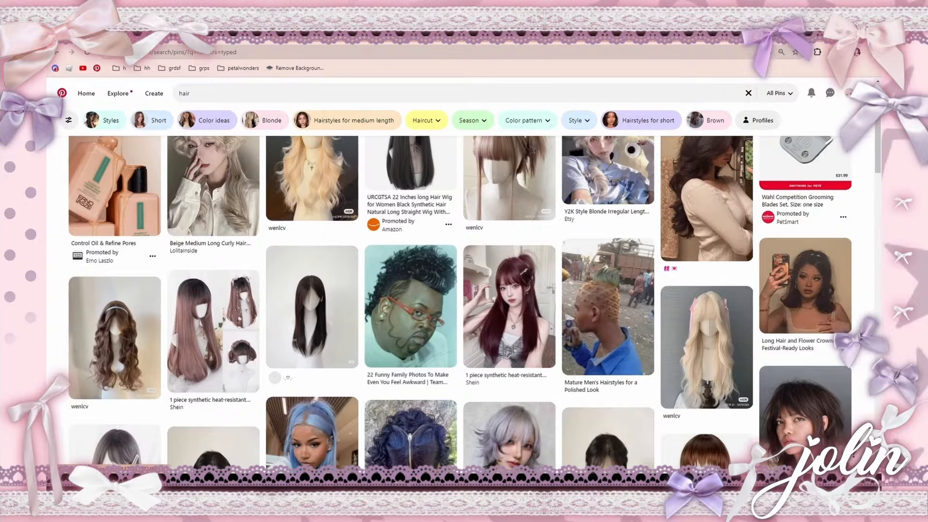
pyautogui.click(218, 37)
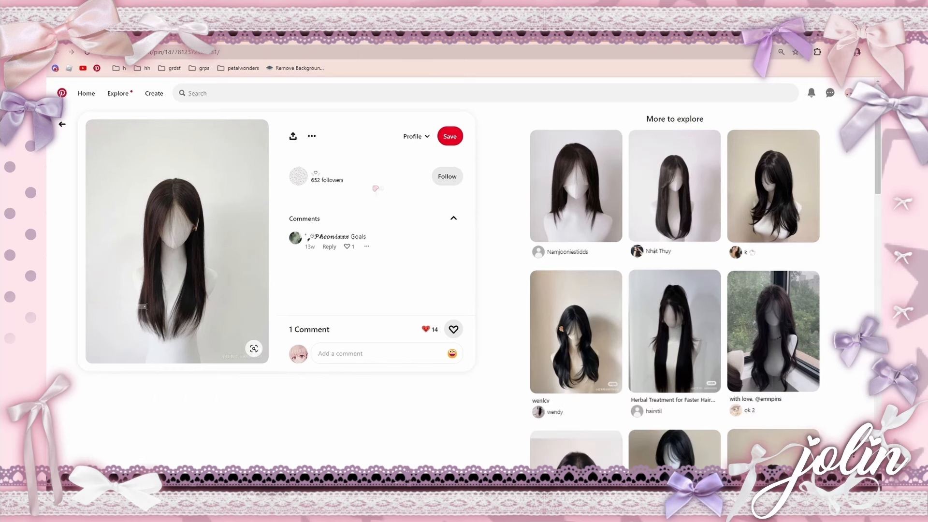
# Step: Save the pin's wig image to the desktop as a JPEG named hair inspo
pyautogui.scroll(-2, 549, 351)
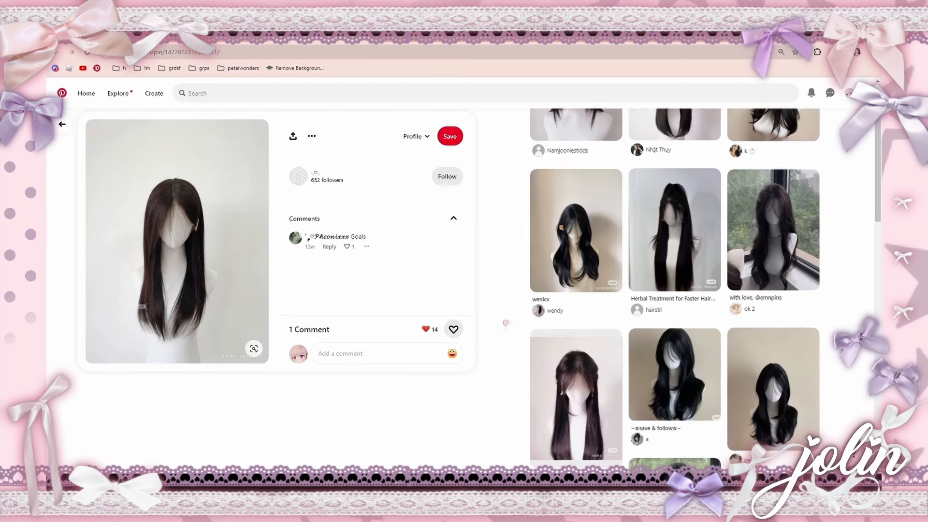
pyautogui.scroll(2, 516, 322)
pyautogui.rightClick(254, 203)
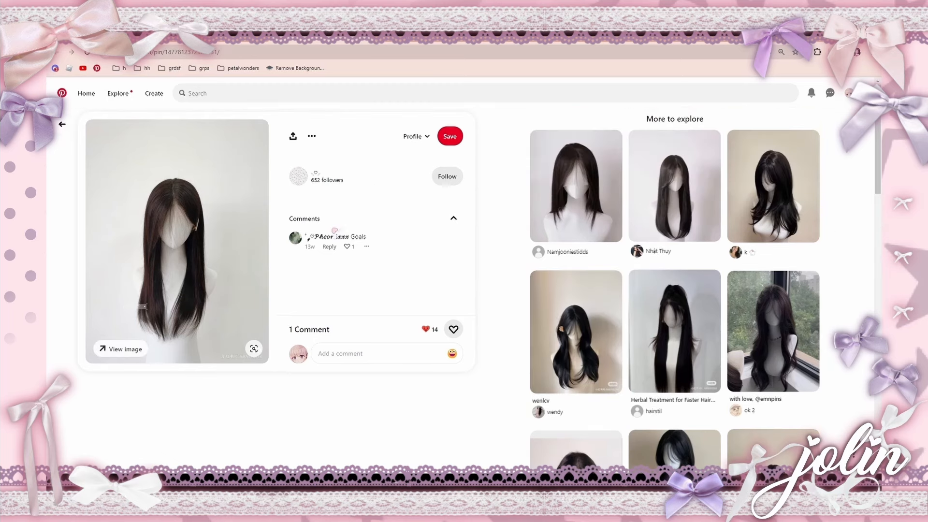
pyautogui.click(335, 231)
pyautogui.scroll(-10, 223, 169)
pyautogui.write('hair inspo')
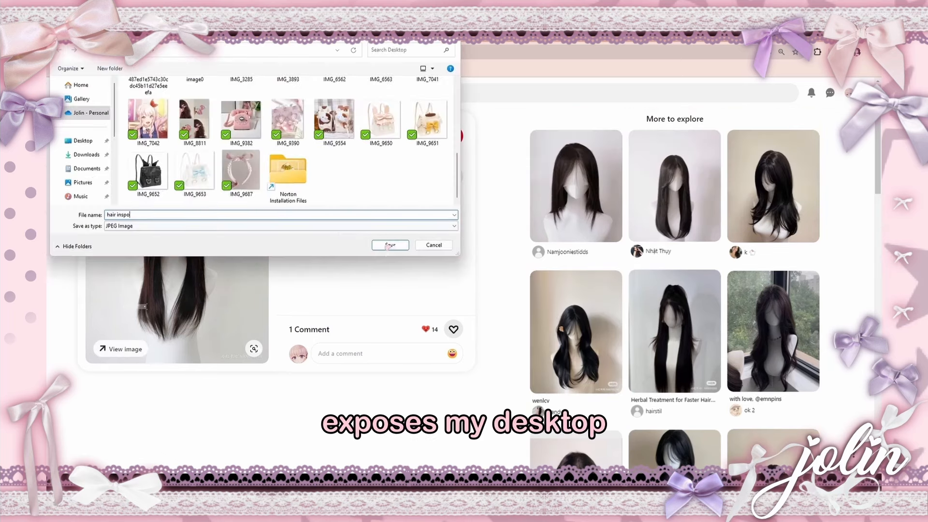
pyautogui.click(389, 245)
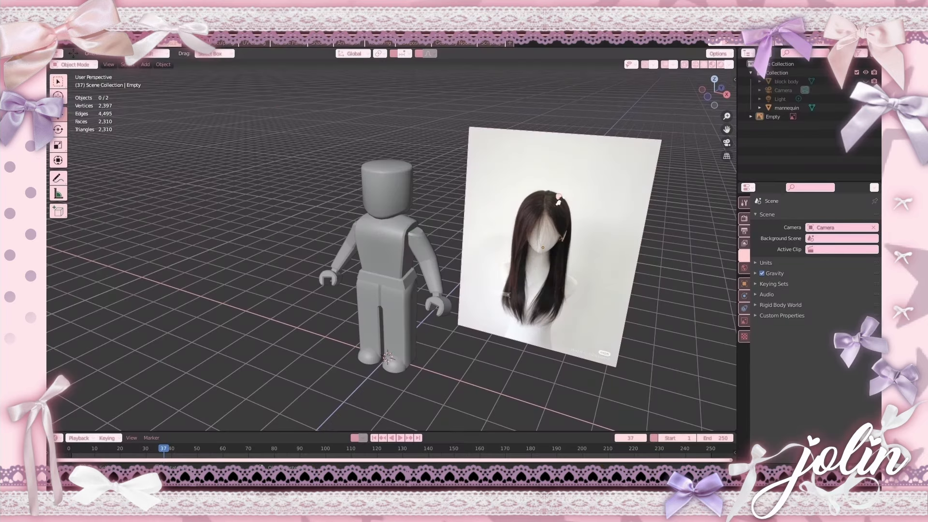
# Step: Add a mesh circle with 3 vertices to make a triangle
pyautogui.click(145, 64)
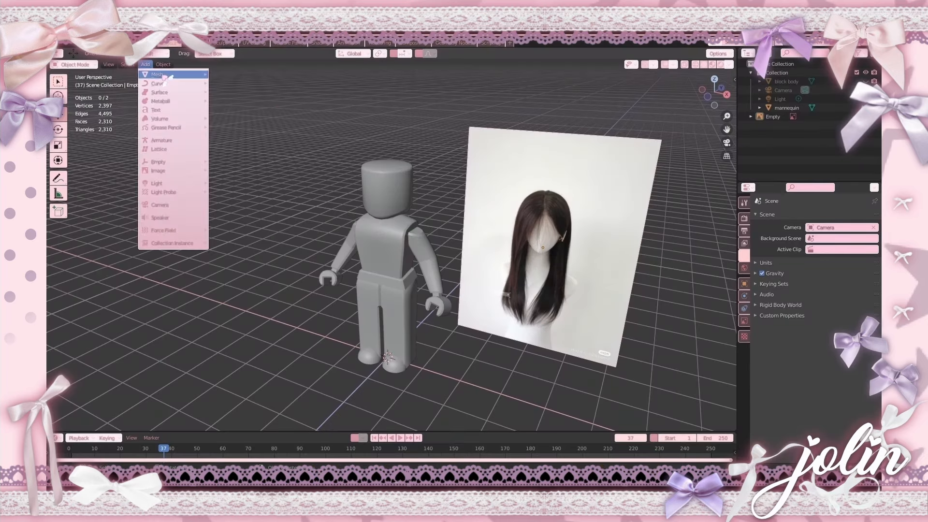
pyautogui.moveTo(187, 74)
pyautogui.click(229, 92)
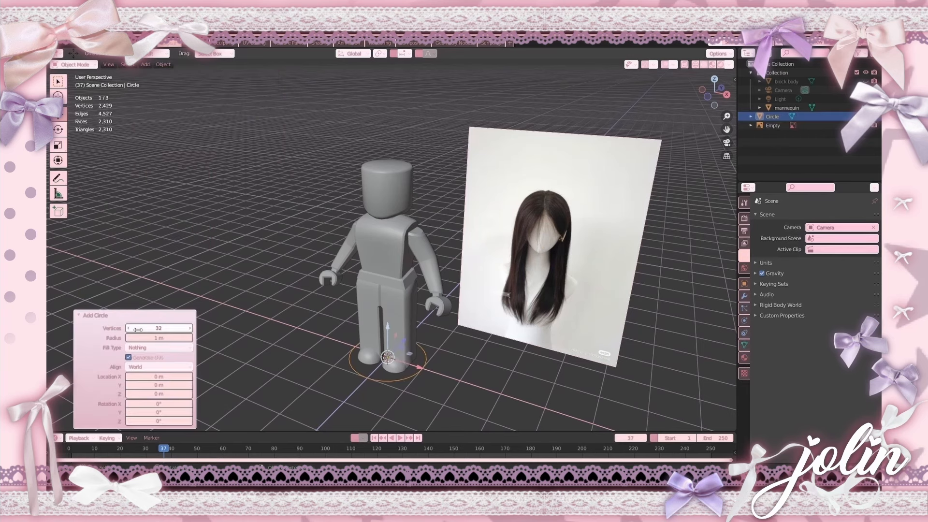
pyautogui.click(156, 329)
pyautogui.press('BackSpace')
pyautogui.write('3')
pyautogui.press('Return')
# Step: Move the triangle along the X axis to an empty spot beside the mannequin's feet
pyautogui.press('g')
pyautogui.press('x')
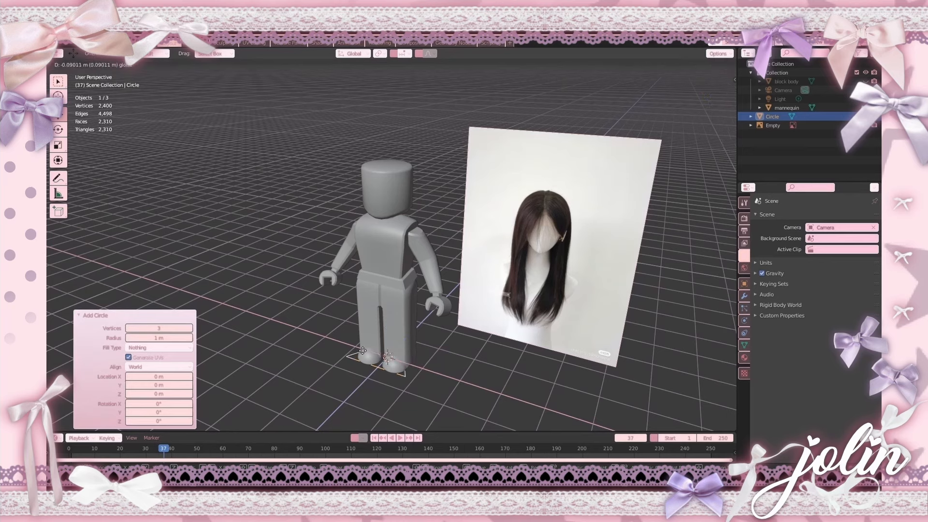
pyautogui.click(339, 343)
pyautogui.scroll(1, 340, 342)
# Step: Reshape the triangle into a shallower profile in Edit Mode by moving its vertices closer together
pyautogui.press('Tab')
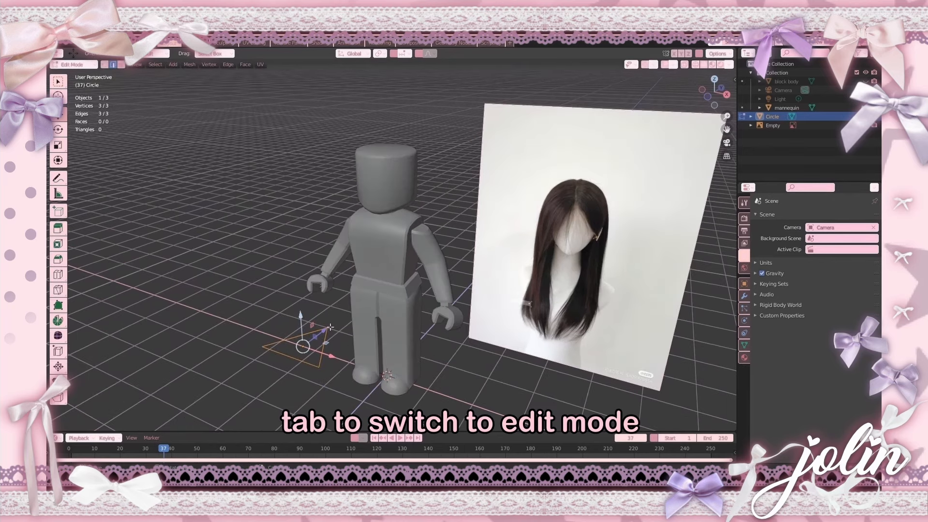
pyautogui.click(105, 65)
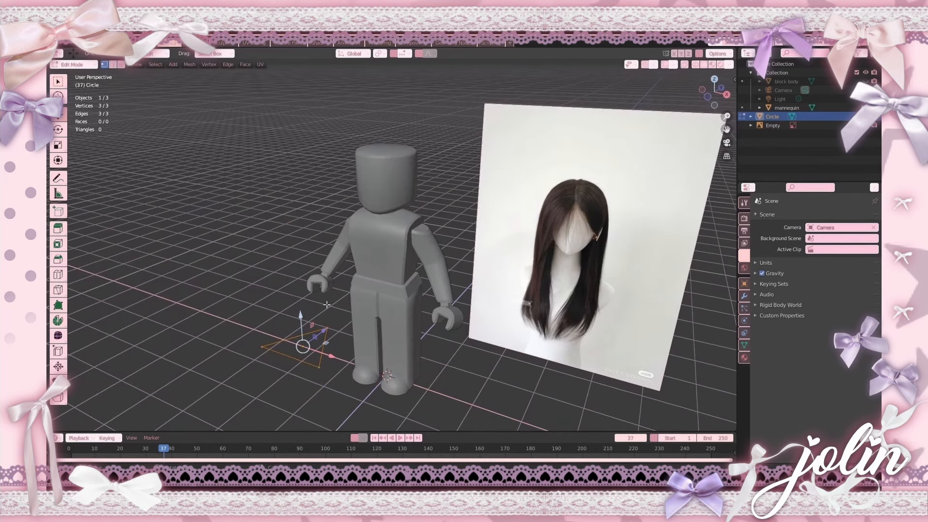
pyautogui.click(329, 327)
pyautogui.press('a')
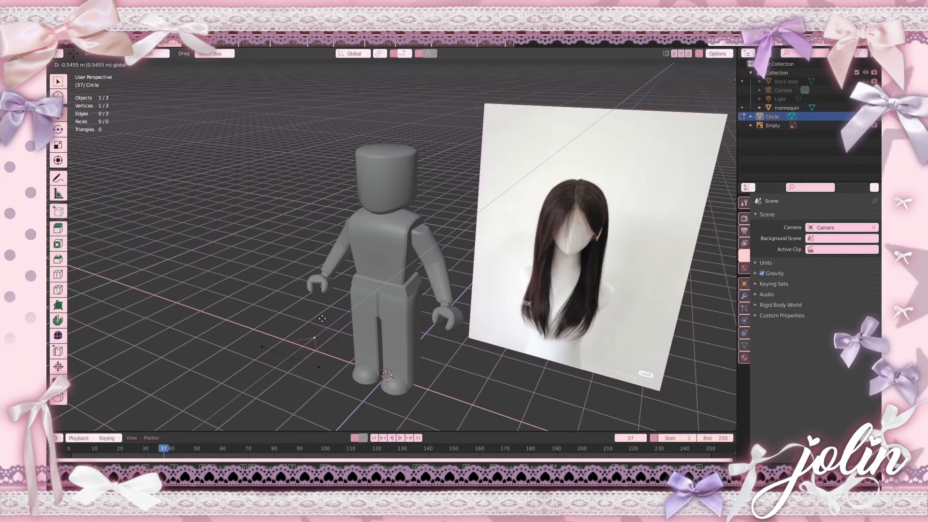
pyautogui.moveTo(310, 338); pyautogui.dragTo(334, 327)
pyautogui.click(306, 344)
pyautogui.hotkey('ctrl', 'z')
pyautogui.moveTo(335, 327); pyautogui.dragTo(343, 323)
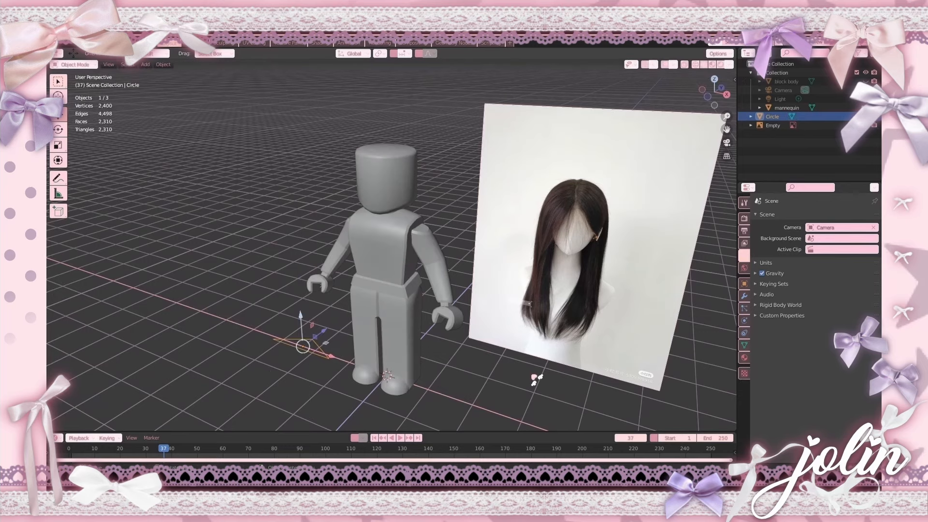
# Step: Convert the shallow triangle mesh beside the mannequin to a curve
pyautogui.click(429, 338)
pyautogui.moveTo(429, 338); pyautogui.dragTo(298, 334, button='middle')
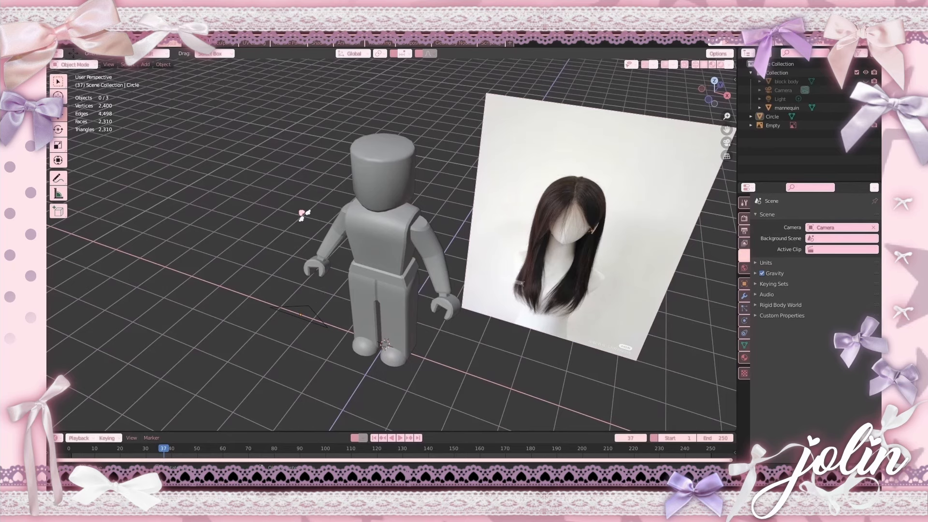
pyautogui.click(321, 316)
pyautogui.moveTo(321, 316); pyautogui.dragTo(280, 325, button='middle')
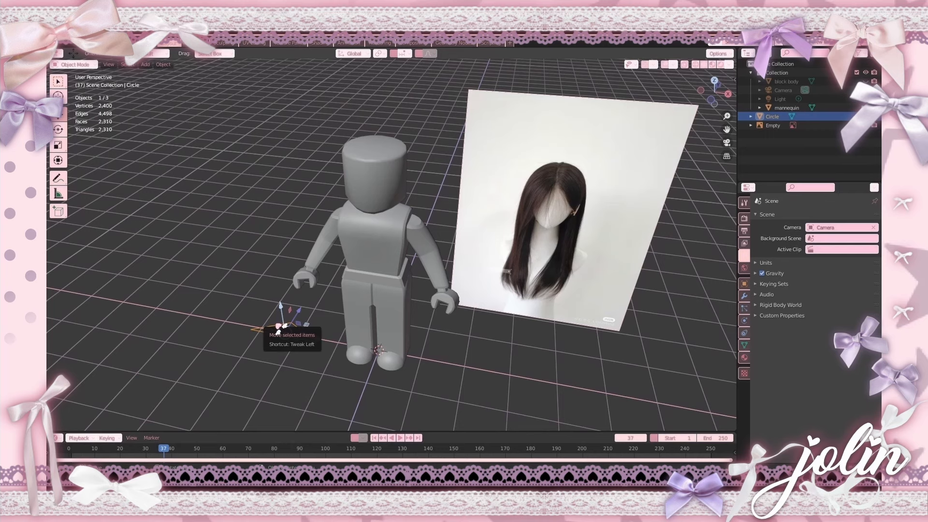
pyautogui.rightClick(280, 325)
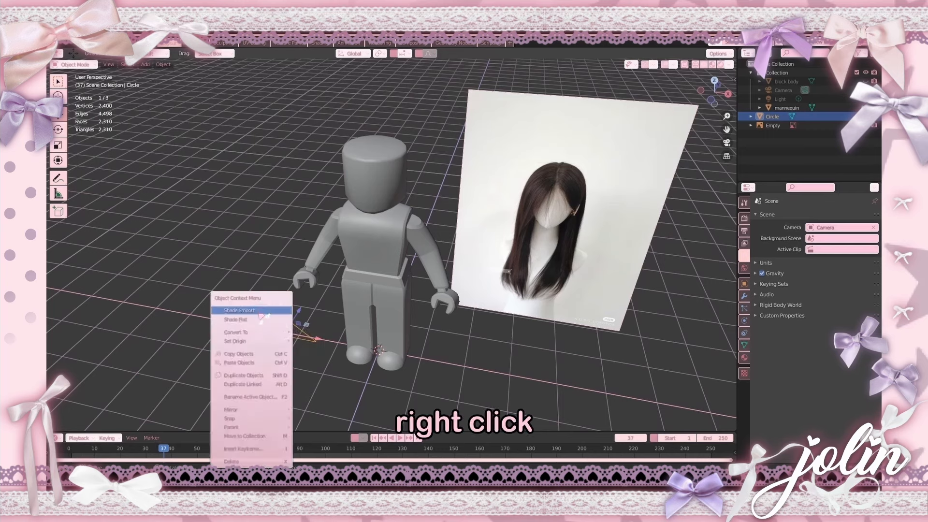
pyautogui.moveTo(271, 332)
pyautogui.click(329, 337)
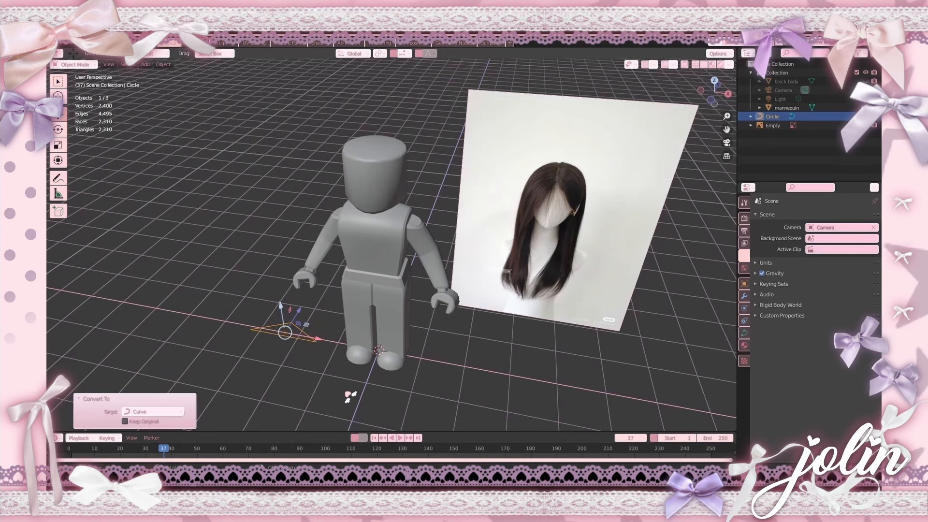
pyautogui.click(347, 394)
# Step: Add a path curve at the mannequin's feet and set it to flat shading
pyautogui.click(145, 65)
pyautogui.moveTo(189, 86)
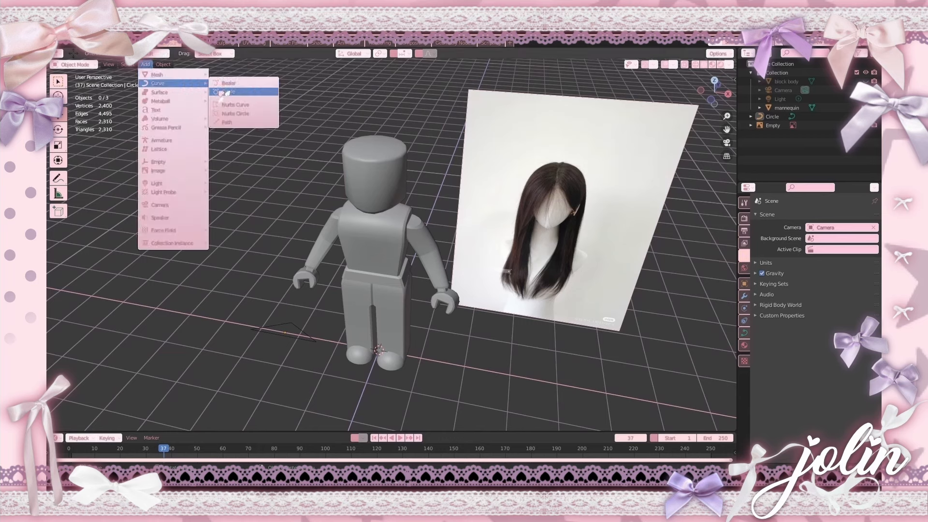
pyautogui.click(239, 124)
pyautogui.rightClick(422, 360)
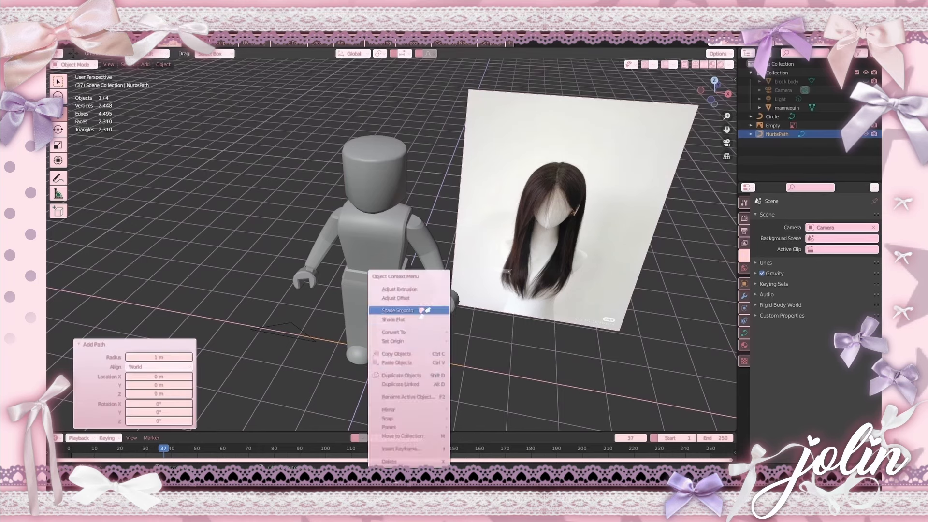
pyautogui.click(406, 324)
# Step: Set the path's bevel to Object with the Circle curve as profile, and raise the path above the mannequin's head
pyautogui.click(745, 346)
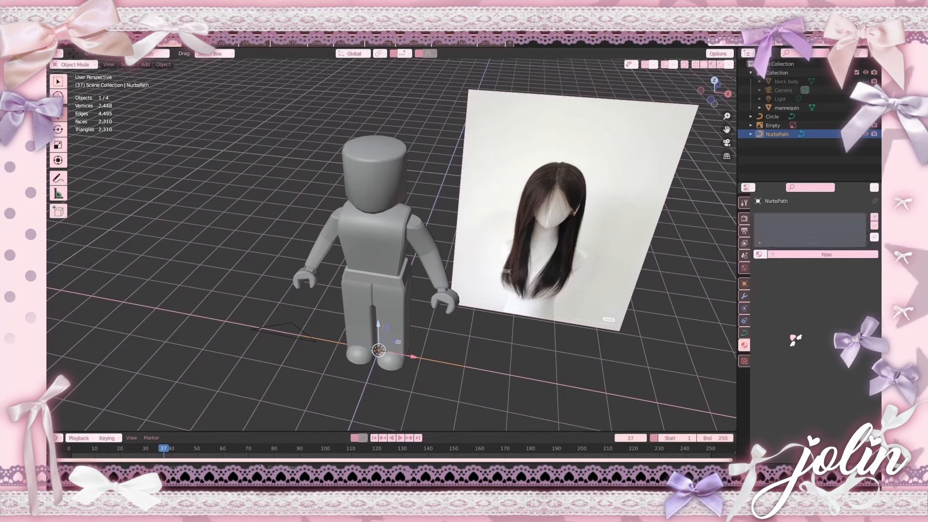
pyautogui.click(744, 332)
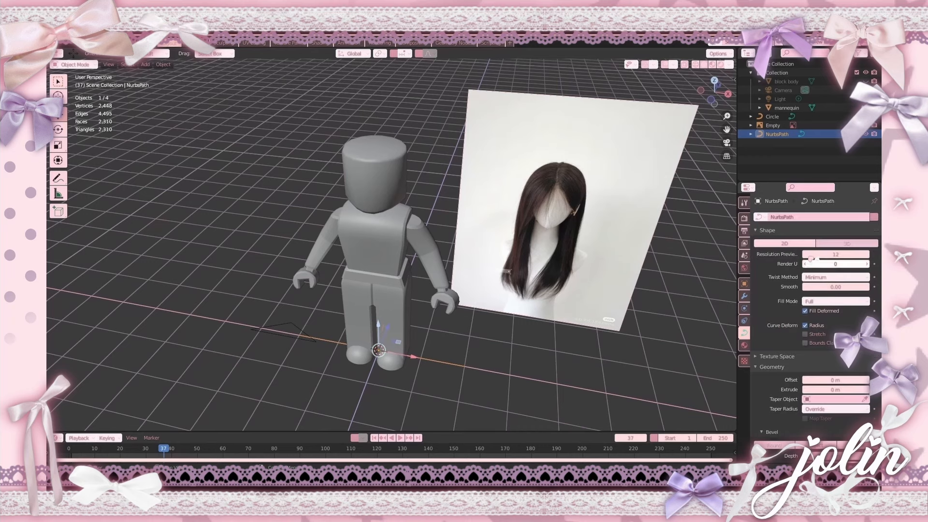
pyautogui.scroll(-1, 808, 389)
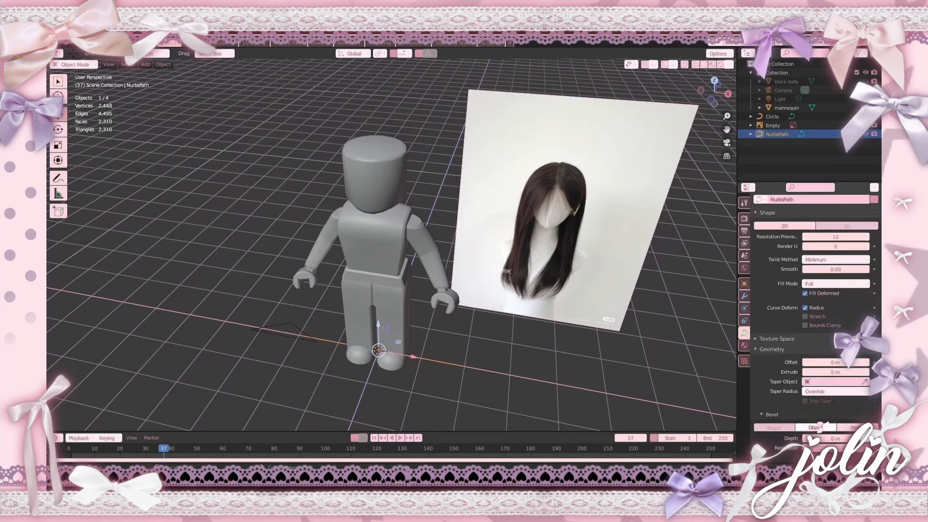
pyautogui.click(816, 428)
pyautogui.scroll(-2, 816, 428)
pyautogui.click(865, 403)
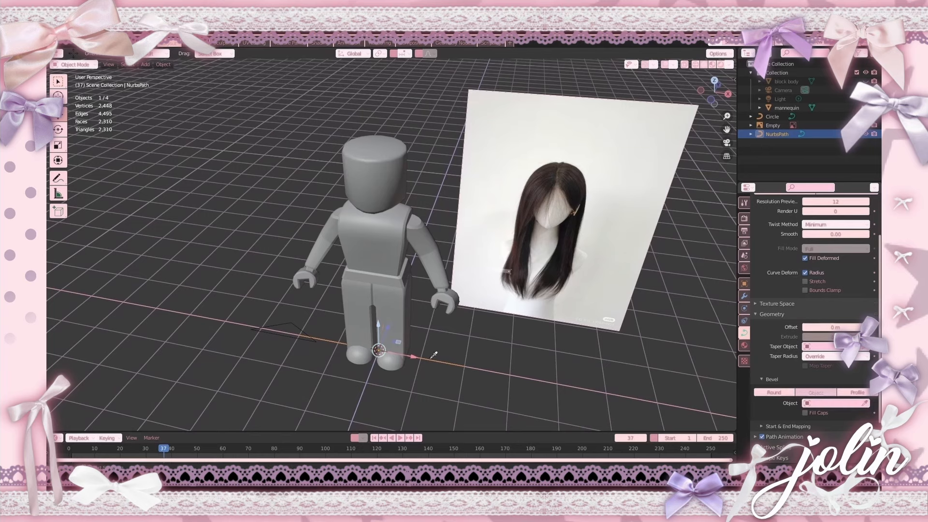
pyautogui.click(304, 328)
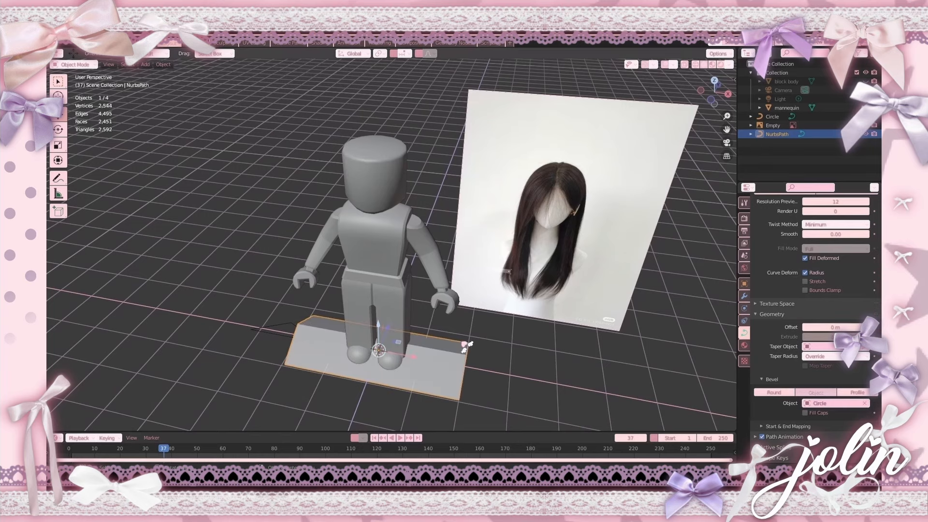
pyautogui.moveTo(378, 332); pyautogui.dragTo(376, 100)
pyautogui.moveTo(528, 253); pyautogui.dragTo(489, 228, button='middle')
# Step: Flatten the beveled strip by moving the tip point of the triangle profile curve along Y in Edit Mode
pyautogui.click(352, 341)
pyautogui.press('Tab')
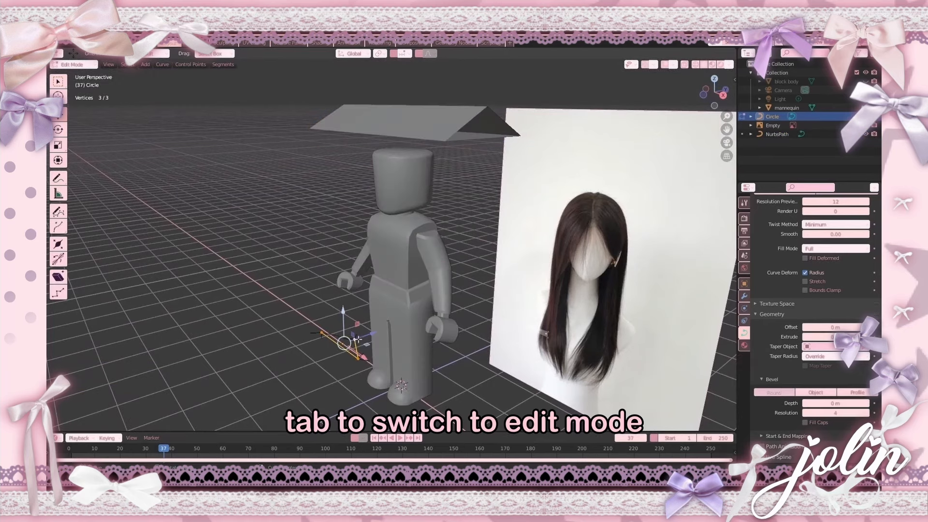
pyautogui.press('g')
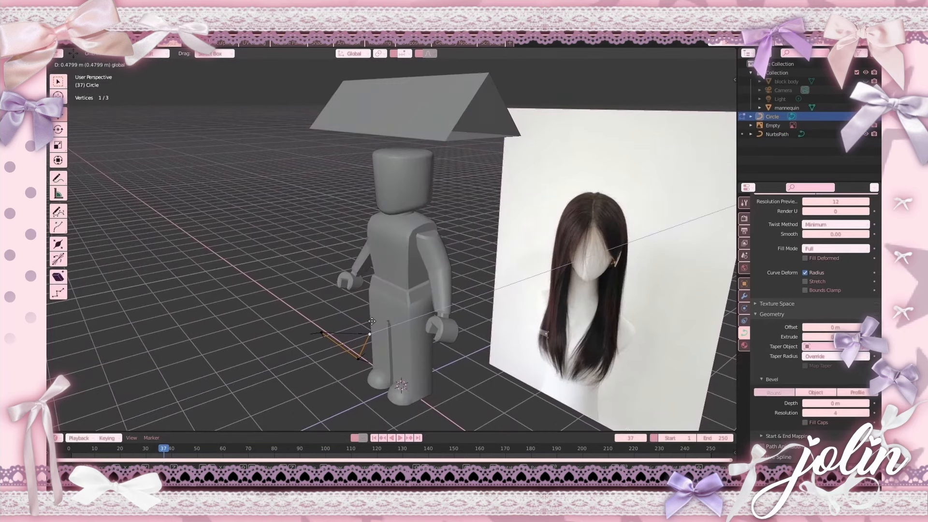
pyautogui.click(381, 323)
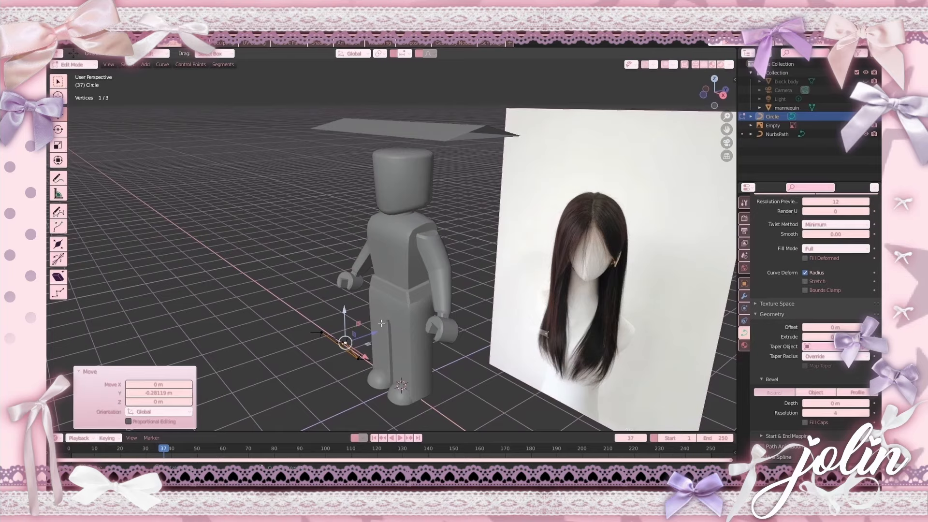
pyautogui.click(374, 332)
pyautogui.moveTo(373, 332); pyautogui.dragTo(394, 147, button='middle')
pyautogui.press('Tab')
# Step: Scale the beveled path down to slightly wider than the mannequin's head
pyautogui.moveTo(468, 224); pyautogui.dragTo(440, 118, button='middle')
pyautogui.click(441, 118)
pyautogui.press('s')
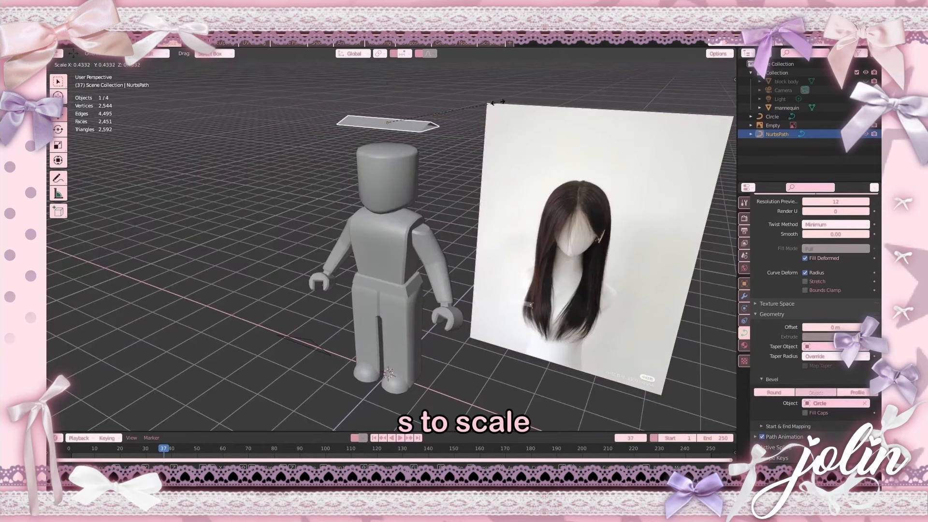
pyautogui.click(444, 102)
pyautogui.press('s')
pyautogui.click(464, 160)
# Step: Move all control points of the path about 0.67 m along X in Edit Mode so the strip starts at the head's centre
pyautogui.moveTo(464, 159); pyautogui.dragTo(251, 161, button='middle')
pyautogui.press('Tab')
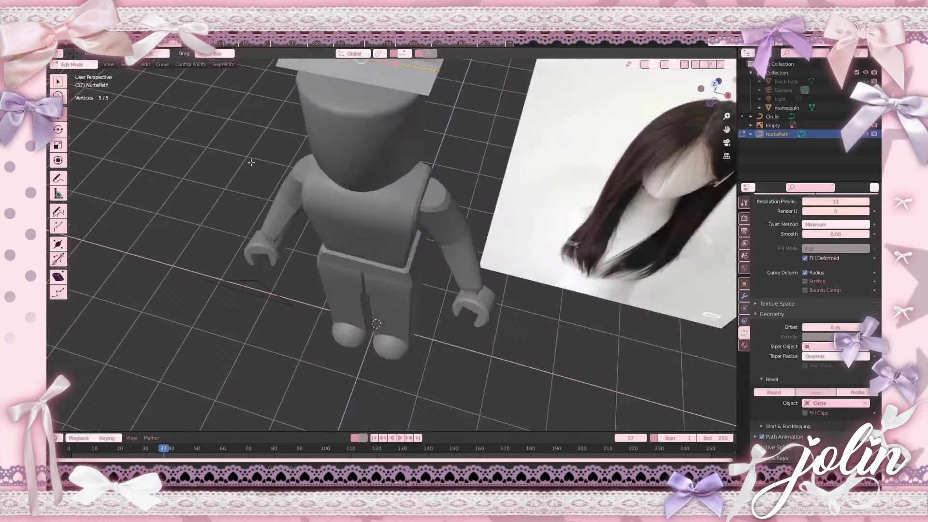
pyautogui.keyDown('shift'); pyautogui.moveTo(379, 295); pyautogui.dragTo(265, 230, button='middle'); pyautogui.keyUp('shift')
pyautogui.scroll(2, 265, 230)
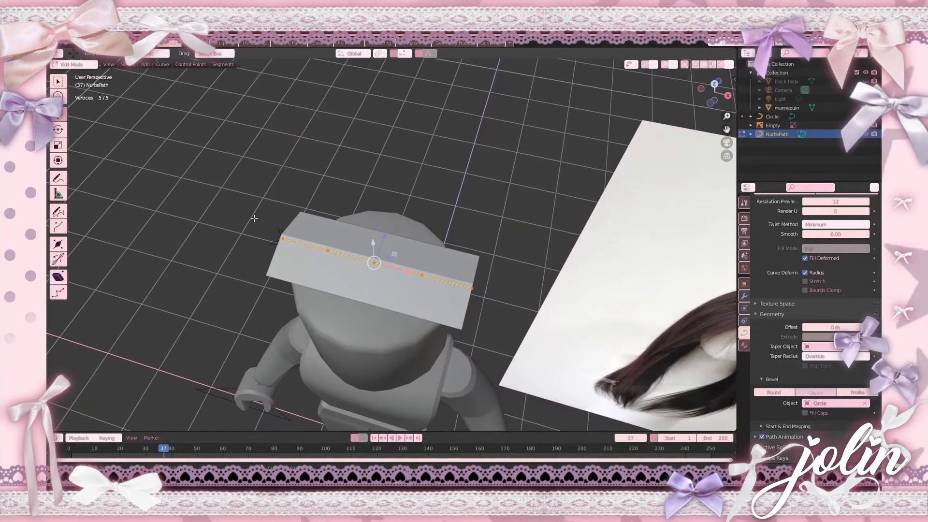
pyautogui.moveTo(295, 239); pyautogui.dragTo(348, 276, button='middle')
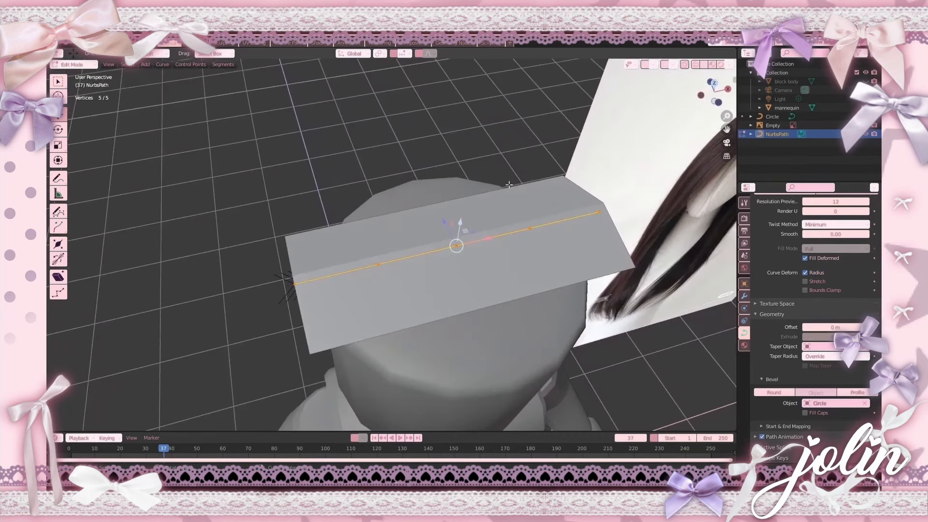
pyautogui.click(674, 64)
pyautogui.moveTo(628, 313)
pyautogui.mouseDown()
pyautogui.moveTo(686, 313)
pyautogui.moveTo(677, 314)
pyautogui.mouseUp()
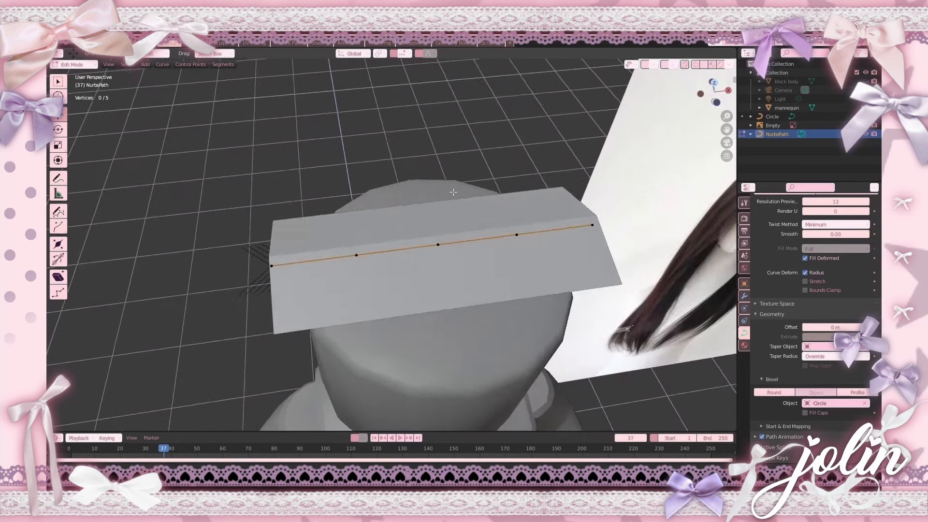
pyautogui.moveTo(454, 192); pyautogui.dragTo(468, 236, button='middle')
pyautogui.press('a')
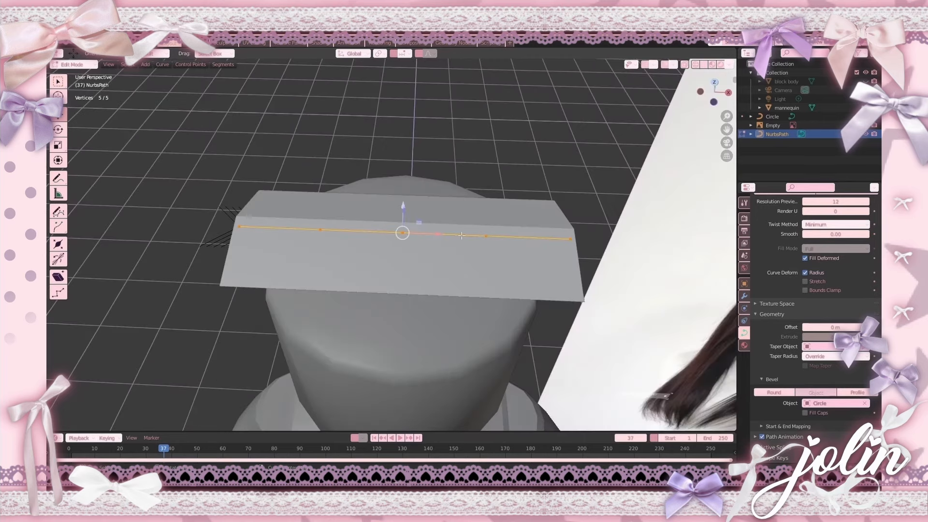
pyautogui.moveTo(438, 236); pyautogui.dragTo(608, 231)
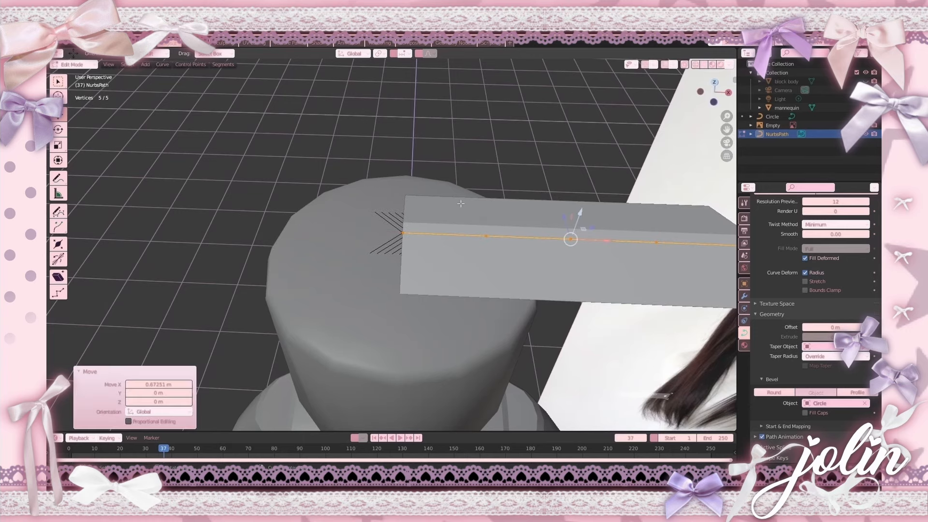
pyautogui.click(465, 134)
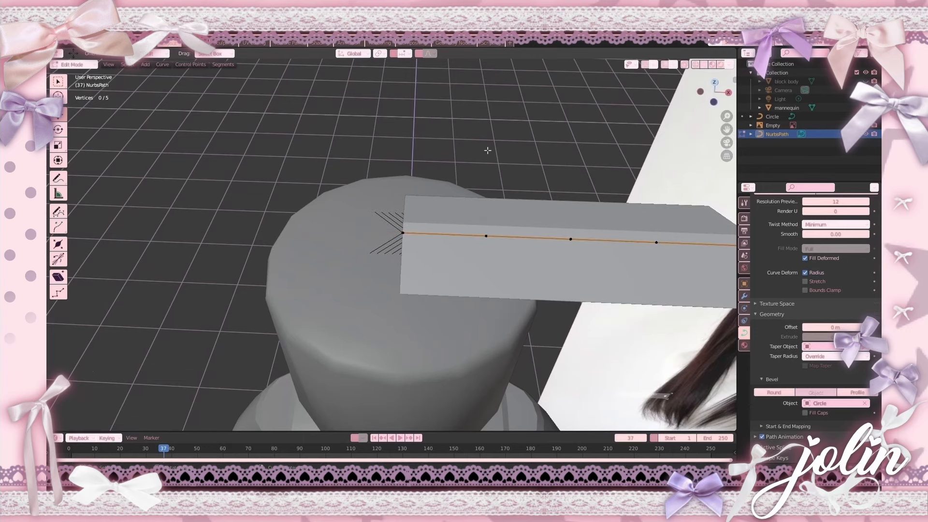
pyautogui.press('Tab')
pyautogui.moveTo(545, 329); pyautogui.dragTo(480, 248, button='middle')
pyautogui.rightClick(409, 144)
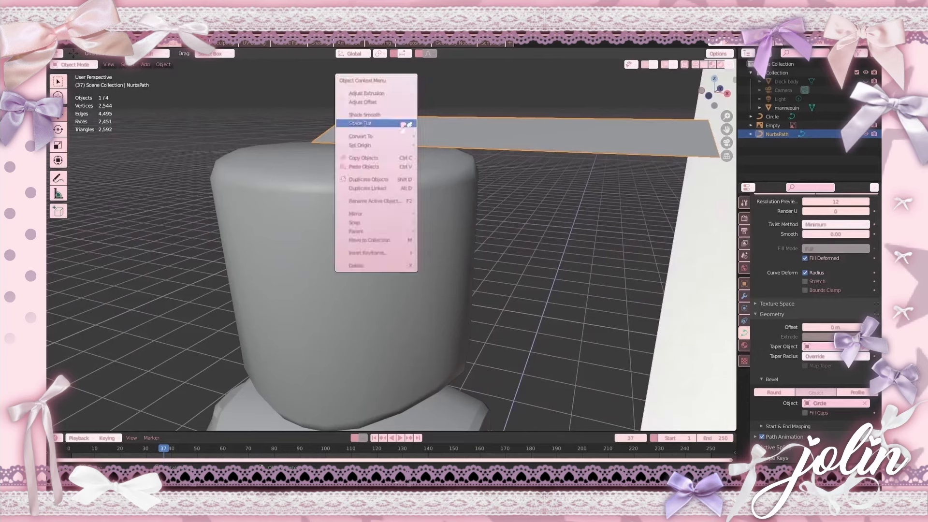
pyautogui.moveTo(400, 145)
pyautogui.click(451, 164)
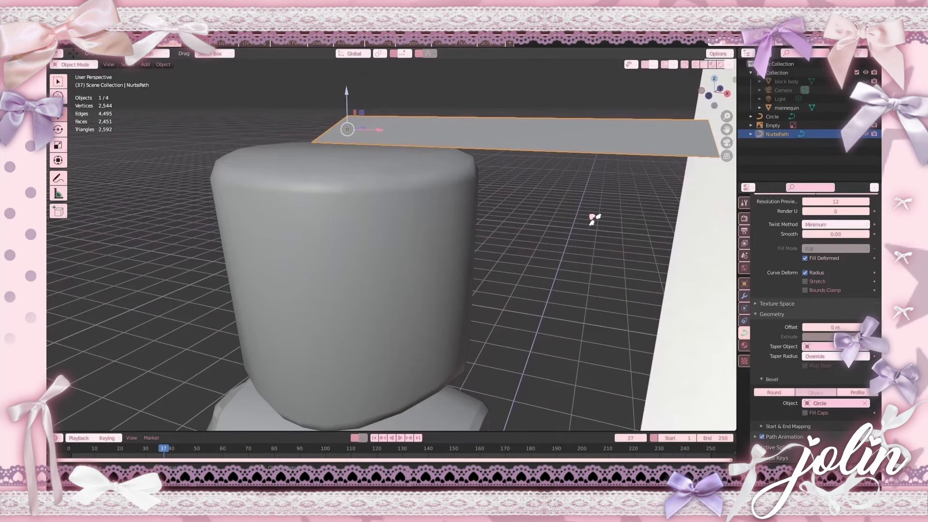
# Step: Narrow the whole strip by applying Shrink/Fatten to all its control points in Edit Mode
pyautogui.moveTo(508, 150); pyautogui.dragTo(475, 222, button='middle')
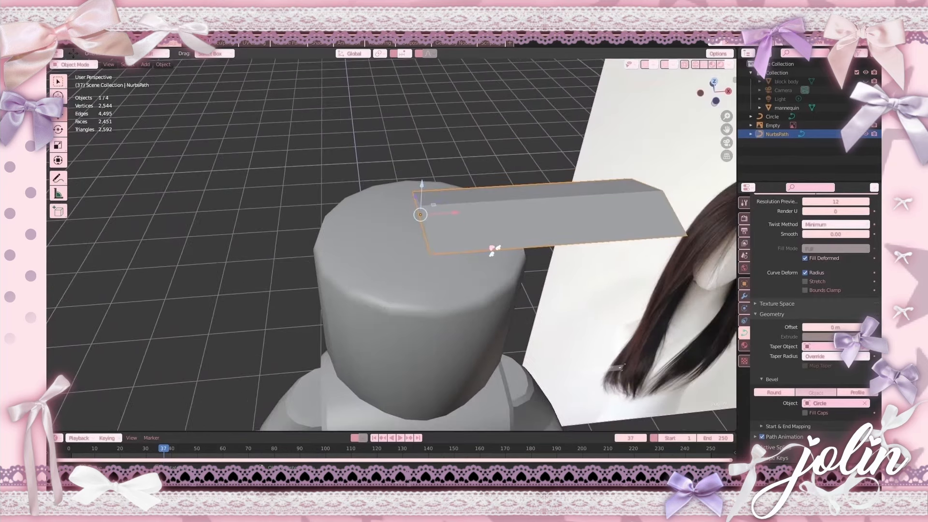
pyautogui.press('Tab')
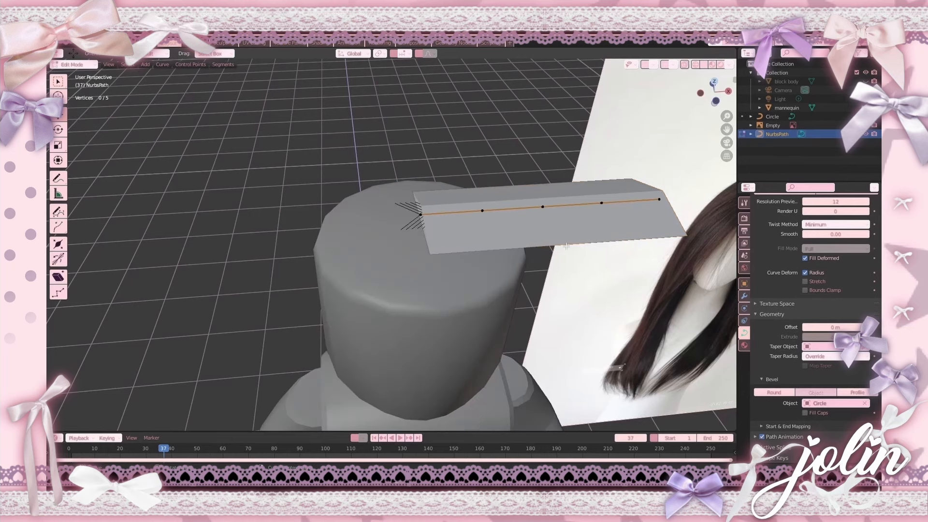
pyautogui.press('a')
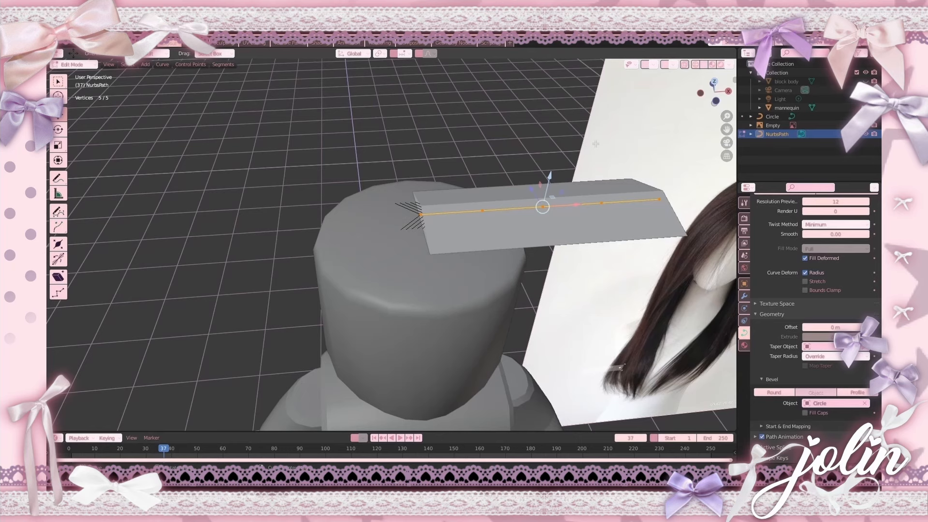
pyautogui.hotkey('alt', 's')
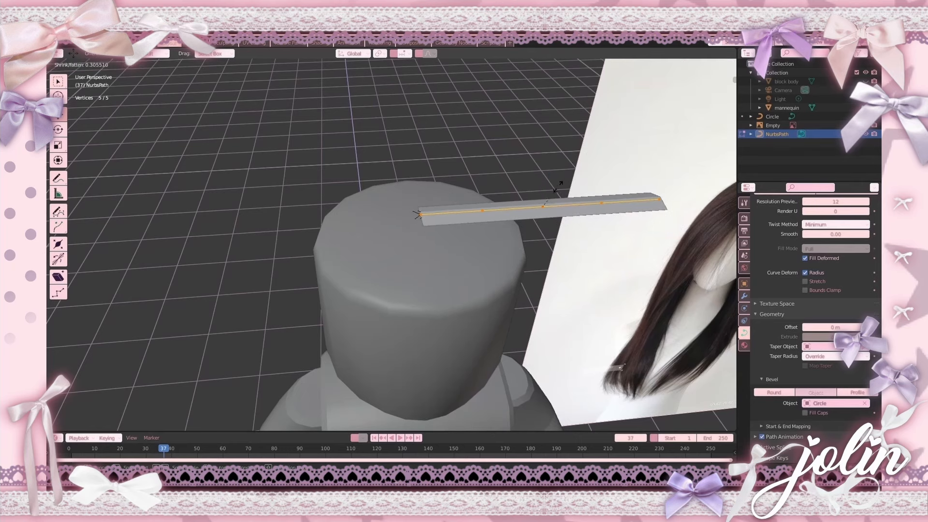
pyautogui.click(559, 186)
pyautogui.moveTo(558, 186); pyautogui.dragTo(498, 225, button='middle')
pyautogui.press('Tab')
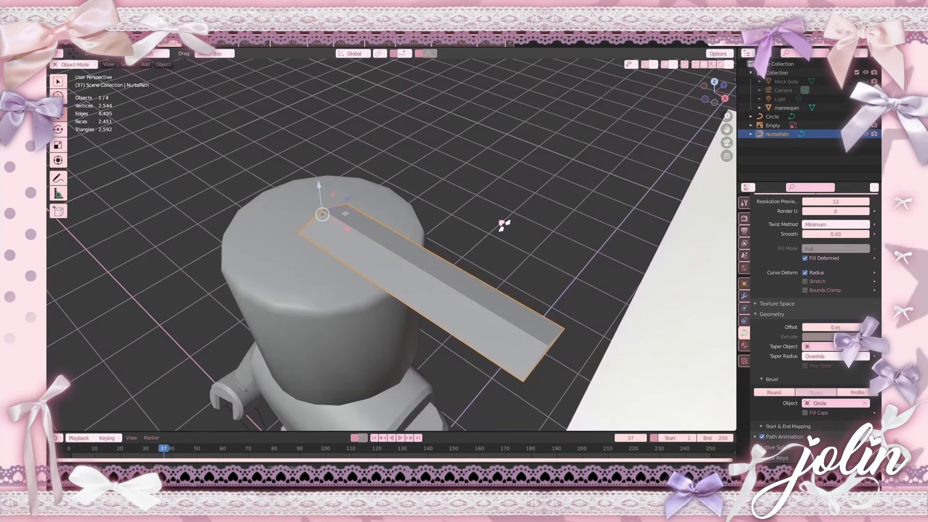
# Step: Duplicate the strip in place and hide the original path
pyautogui.hotkey('shift', 'd')
pyautogui.press('Escape')
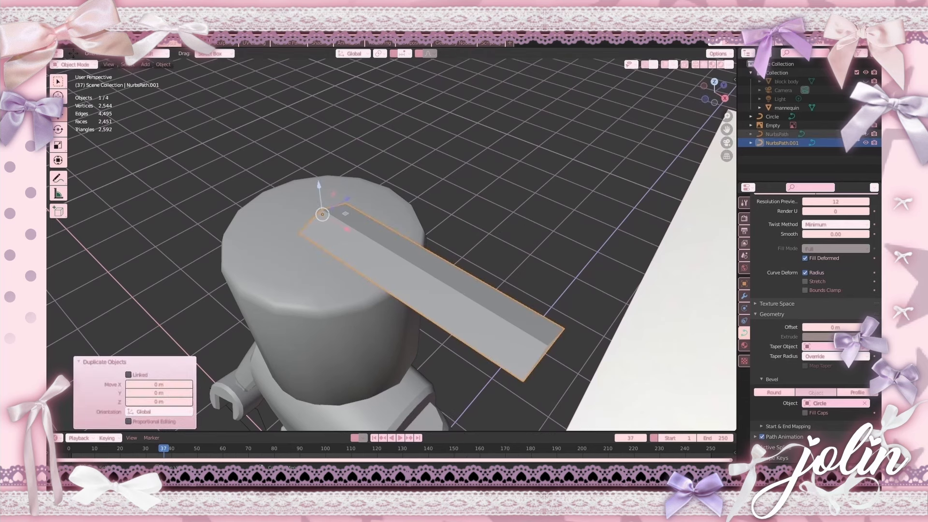
pyautogui.click(481, 293)
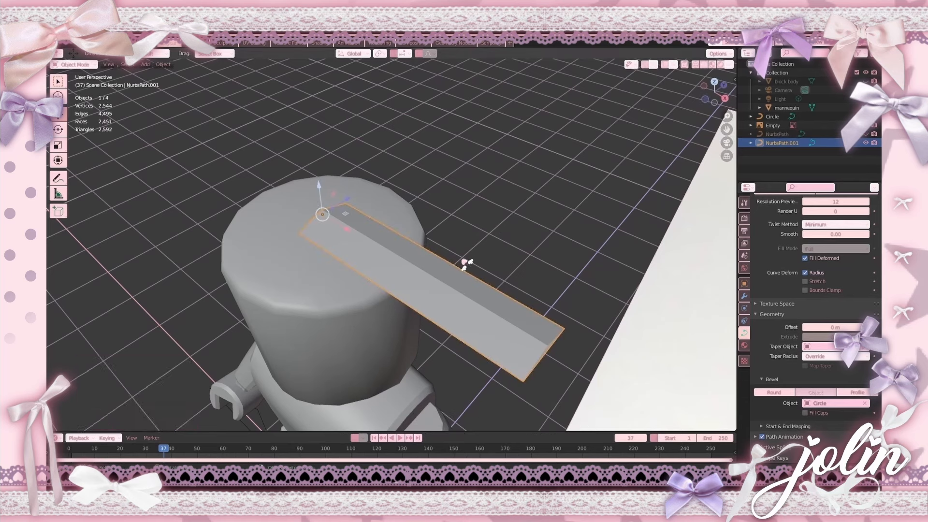
# Step: Create a new collection named path and put the duplicated strip into it
pyautogui.rightClick(787, 63)
pyautogui.click(789, 65)
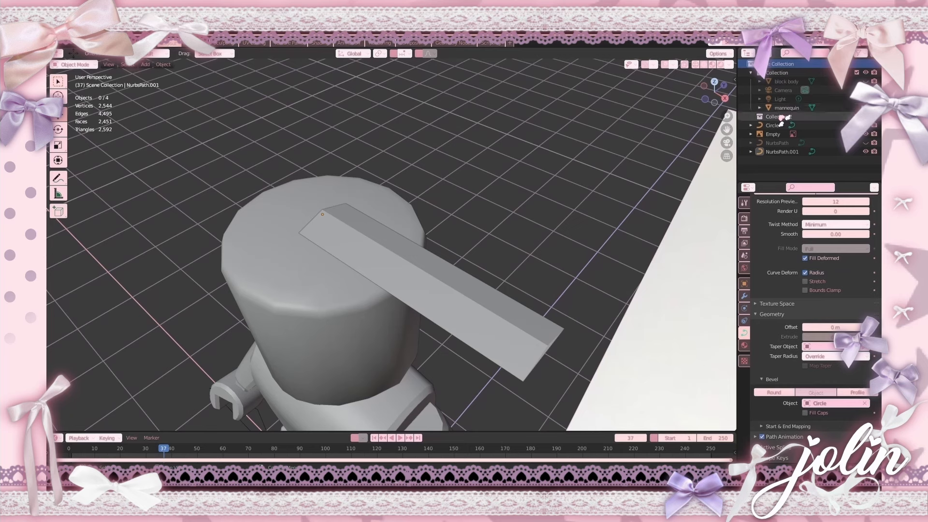
pyautogui.doubleClick(781, 116)
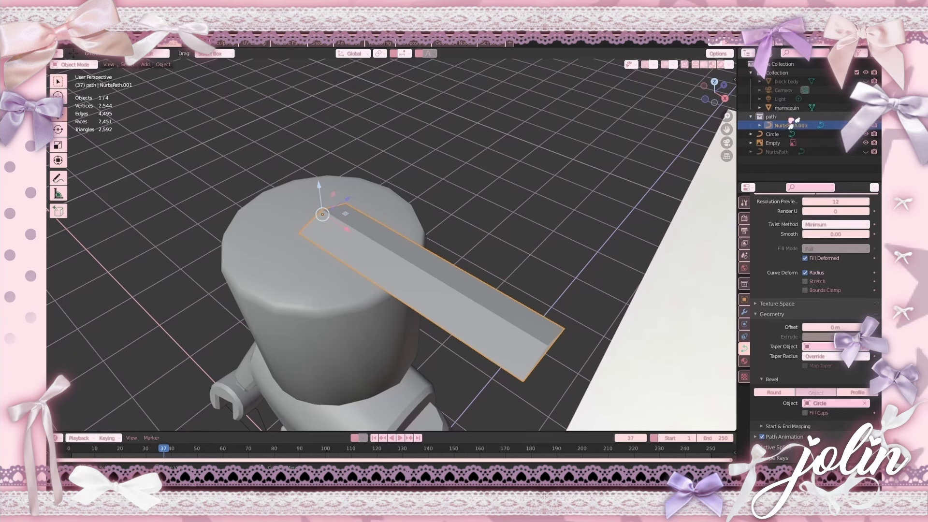
# Step: Taper the strip to a point at its start above the head's centre with Shrink/Fatten
pyautogui.press('Tab')
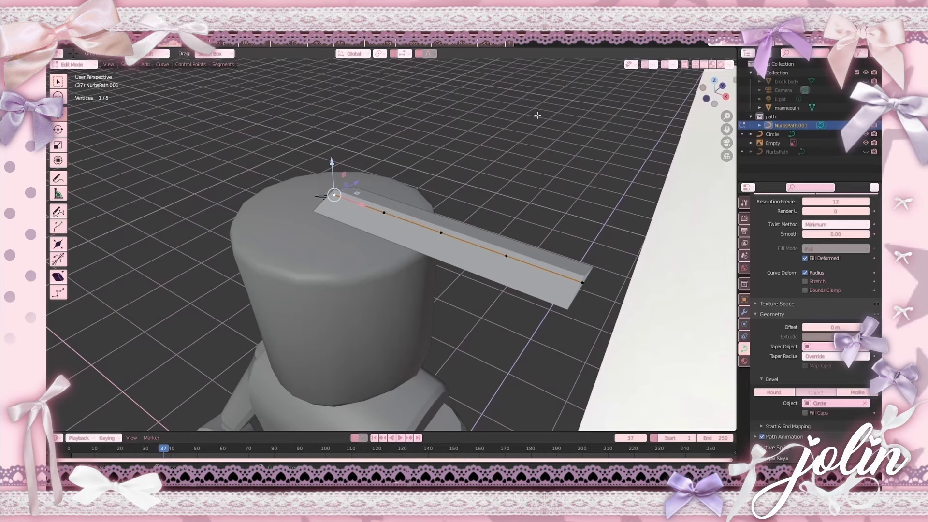
pyautogui.hotkey('alt', 's')
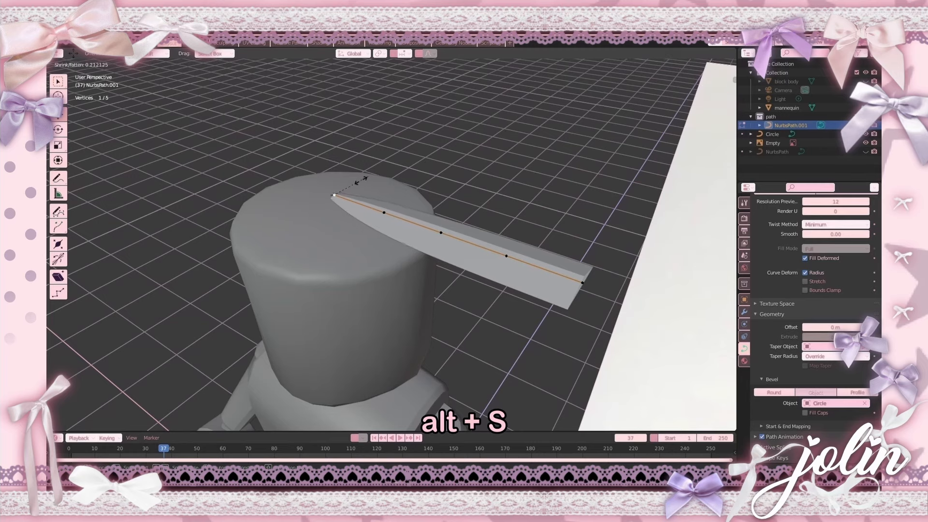
pyautogui.click(421, 157)
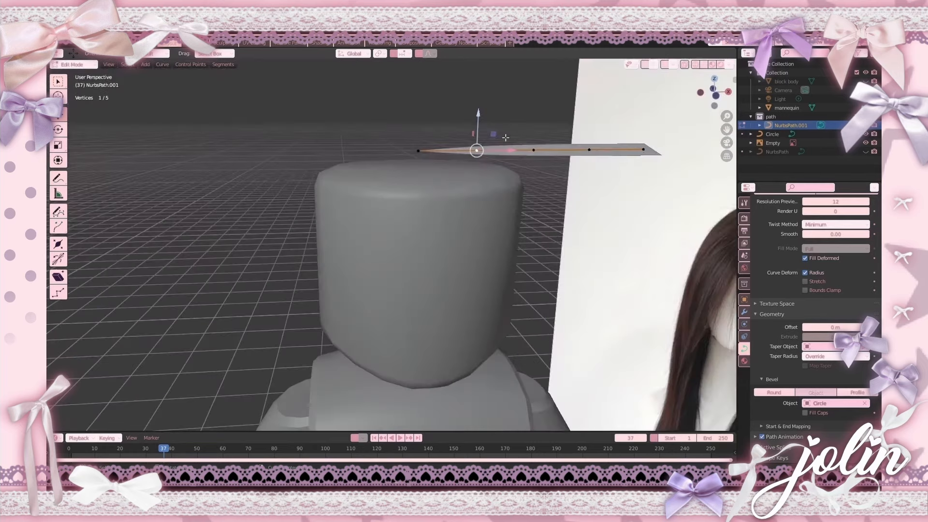
# Step: In front view, raise the strip's second control point above the head and move the fourth one down beside the head
pyautogui.press('KP_1')
pyautogui.scroll(2, 500, 140)
pyautogui.keyDown('shift'); pyautogui.moveTo(437, 176); pyautogui.dragTo(366, 258, button='middle'); pyautogui.keyUp('shift')
pyautogui.press('g')
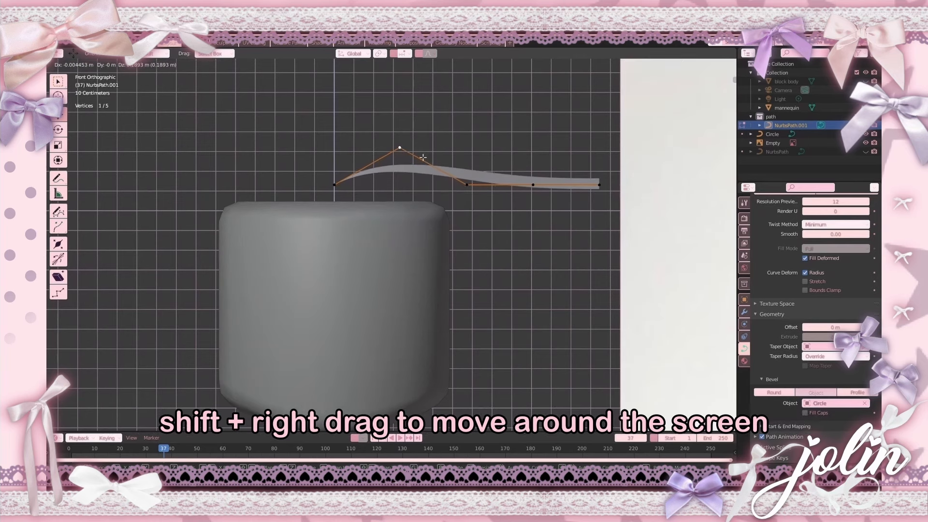
pyautogui.click(398, 148)
pyautogui.click(532, 185)
pyautogui.press('g')
pyautogui.click(491, 302)
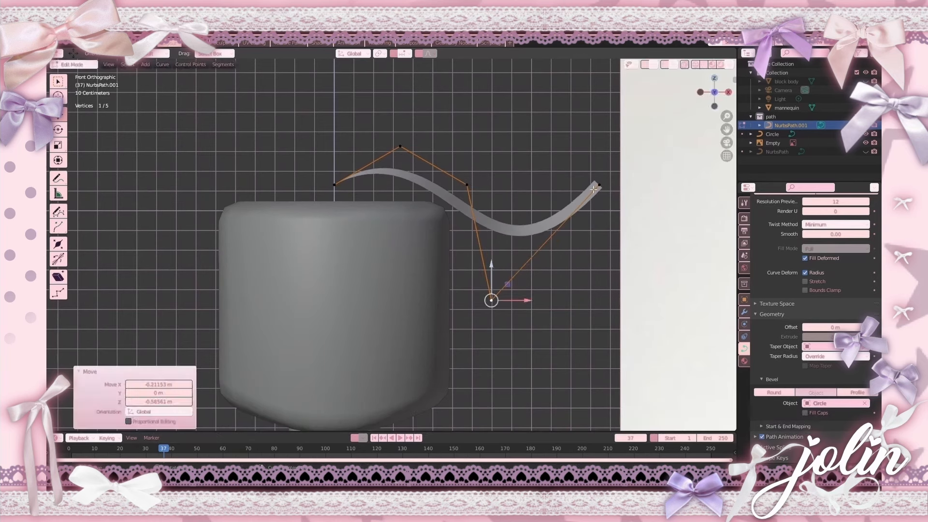
# Step: Move the strip's end point down beside the lower head and the third control point slightly up and outward
pyautogui.click(600, 186)
pyautogui.press('g')
pyautogui.click(471, 402)
pyautogui.click(466, 184)
pyautogui.press('g')
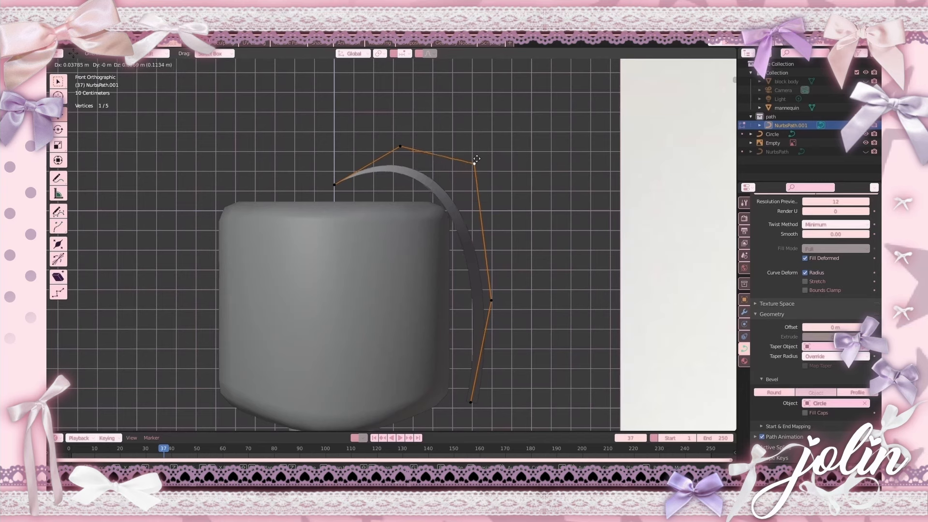
pyautogui.click(473, 159)
# Step: Refine the arch over the head by moving the second control point inward and raising the third one slightly
pyautogui.click(400, 146)
pyautogui.press('g')
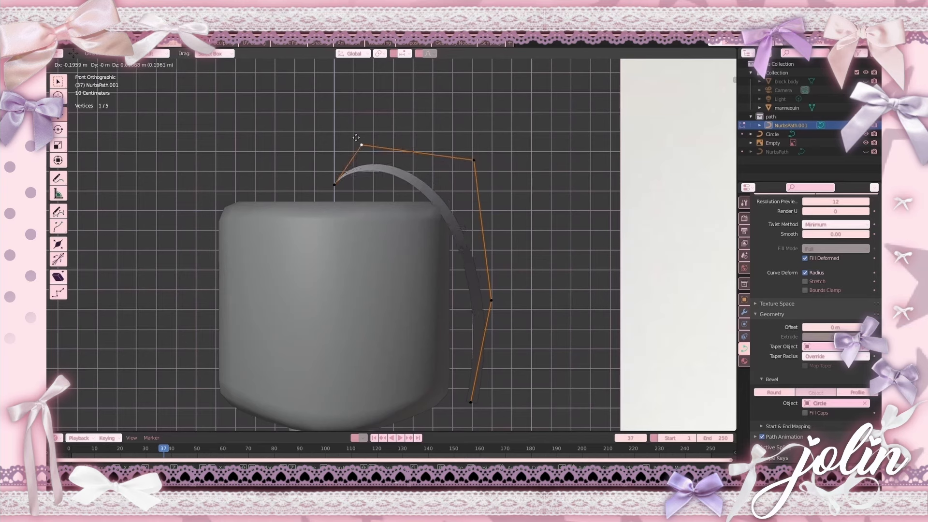
pyautogui.click(334, 135)
pyautogui.click(474, 159)
pyautogui.press('g')
pyautogui.click(477, 141)
# Step: Extrude the strip's lower end point about 0.83 m down to the mannequin's upper arm in front view
pyautogui.click(492, 301)
pyautogui.scroll(-1, 481, 378)
pyautogui.click(470, 377)
pyautogui.moveTo(534, 218); pyautogui.dragTo(514, 185, button='middle')
pyautogui.press('KP_1')
pyautogui.scroll(-5, 520, 343)
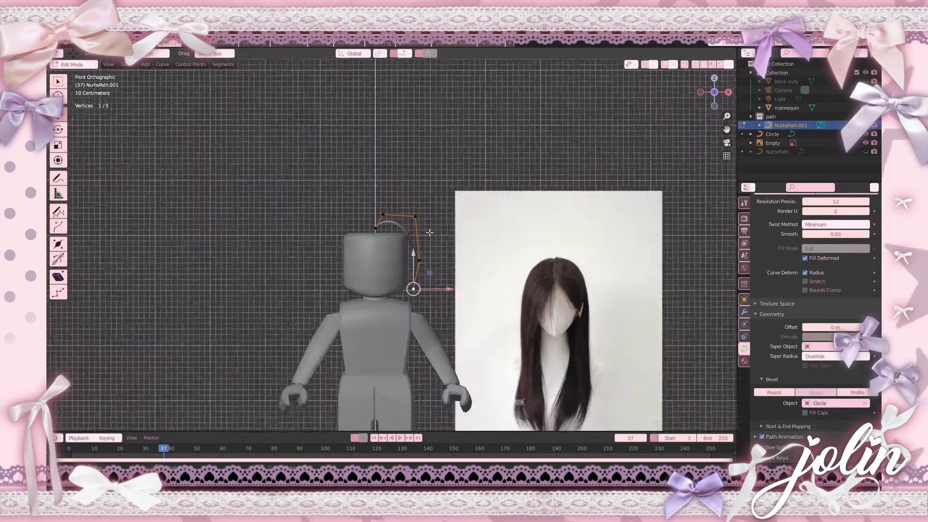
pyautogui.scroll(3, 550, 289)
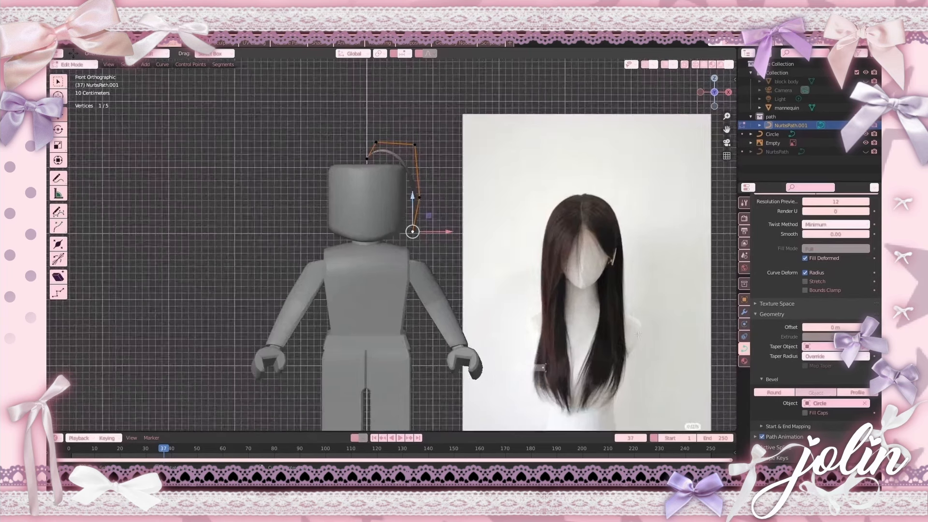
pyautogui.scroll(2, 443, 215)
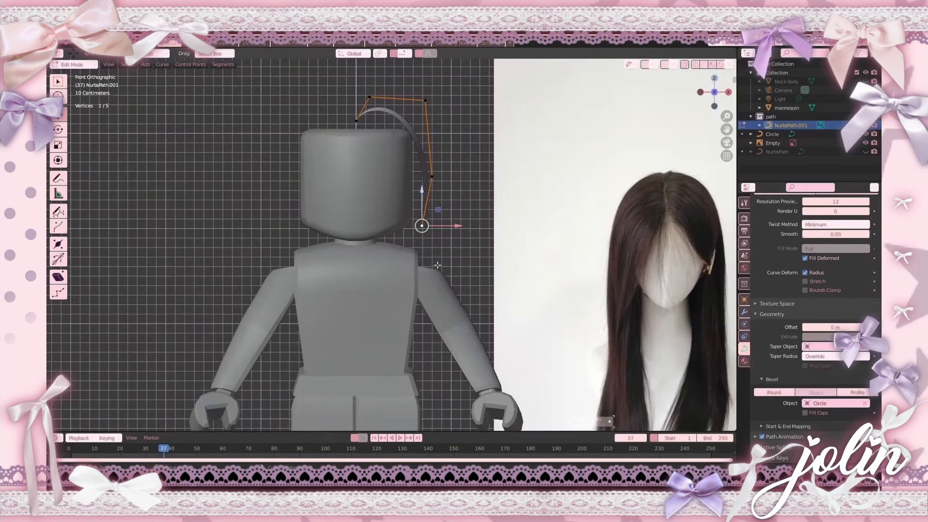
pyautogui.press('e')
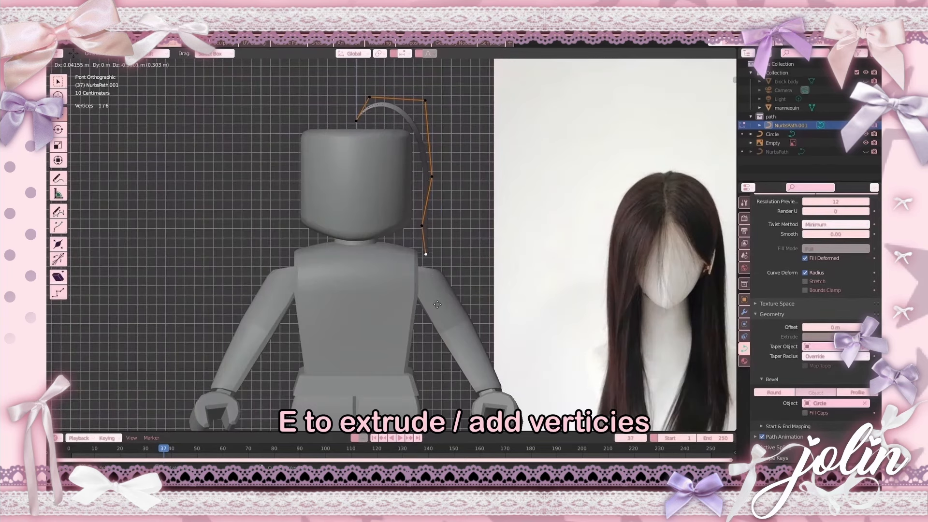
pyautogui.click(441, 344)
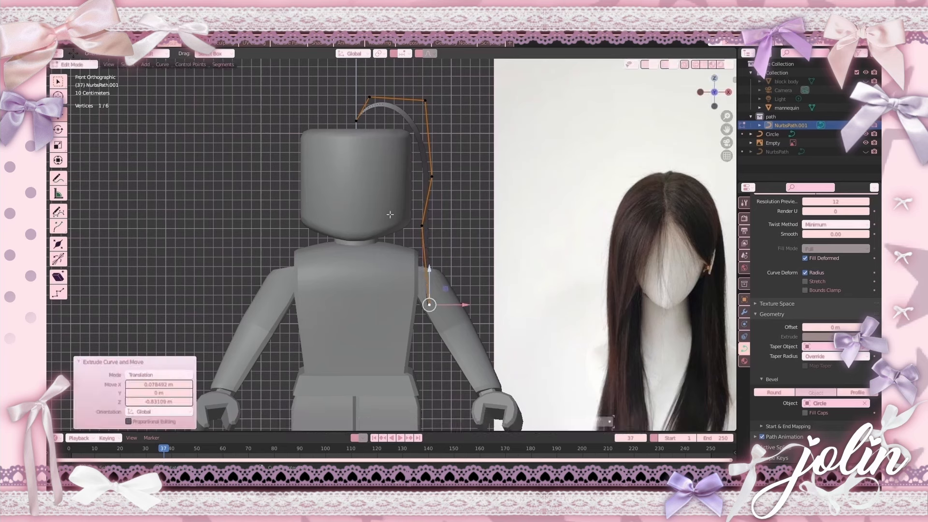
# Step: Extrude the strip's end point three more times, about 0.70, 0.31 and 0.16 m down, angling the last segment inward near the hand
pyautogui.press('`')
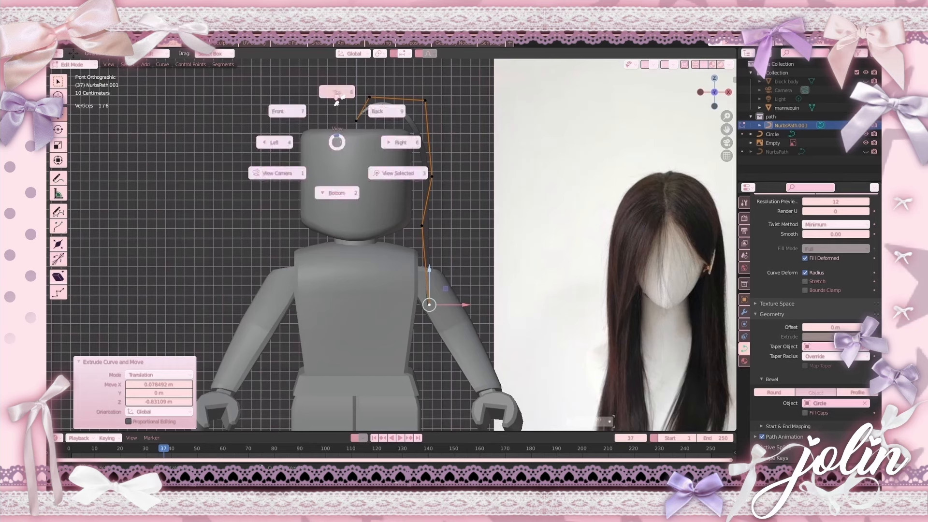
pyautogui.click(286, 116)
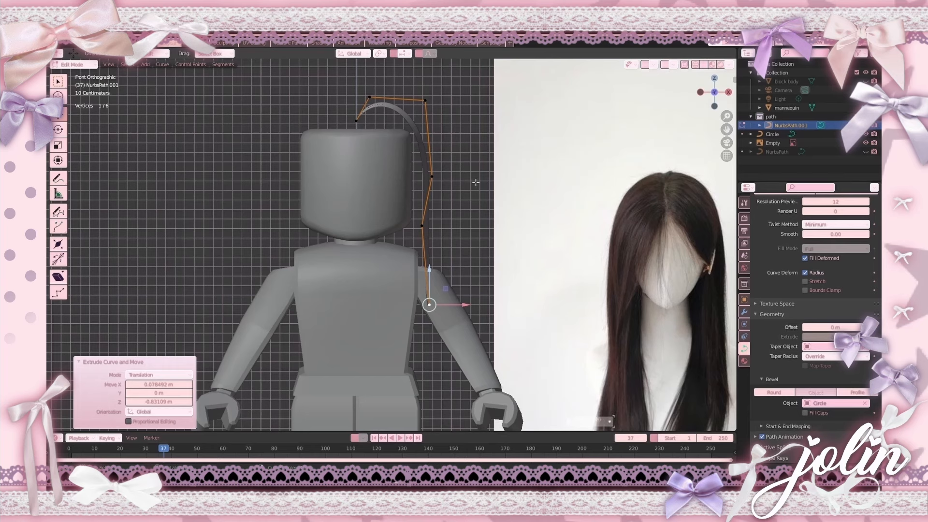
pyautogui.scroll(-2, 514, 290)
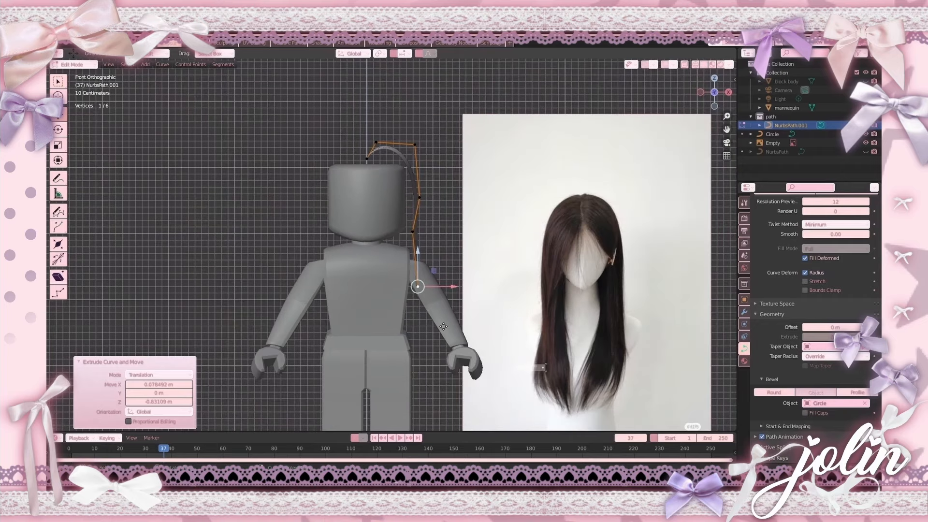
pyautogui.press('e')
pyautogui.click(452, 379)
pyautogui.press('e')
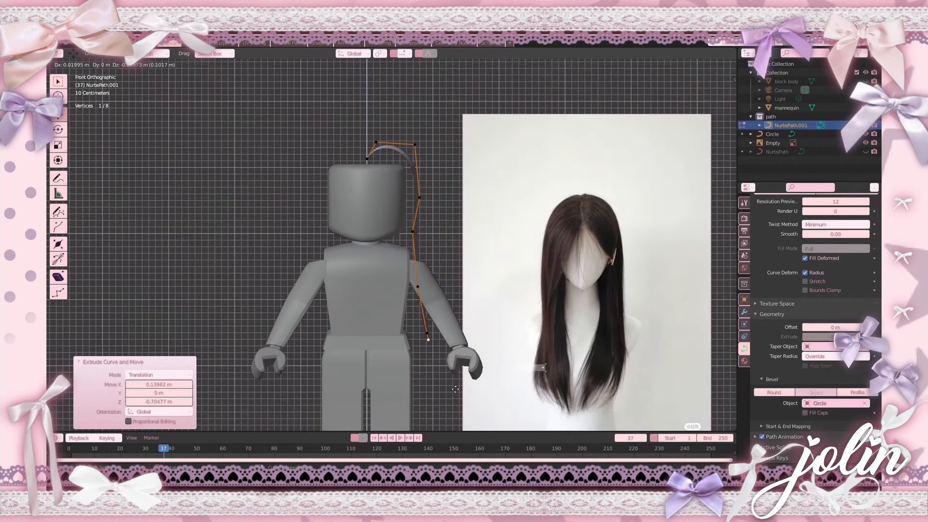
pyautogui.click(452, 403)
pyautogui.press('e')
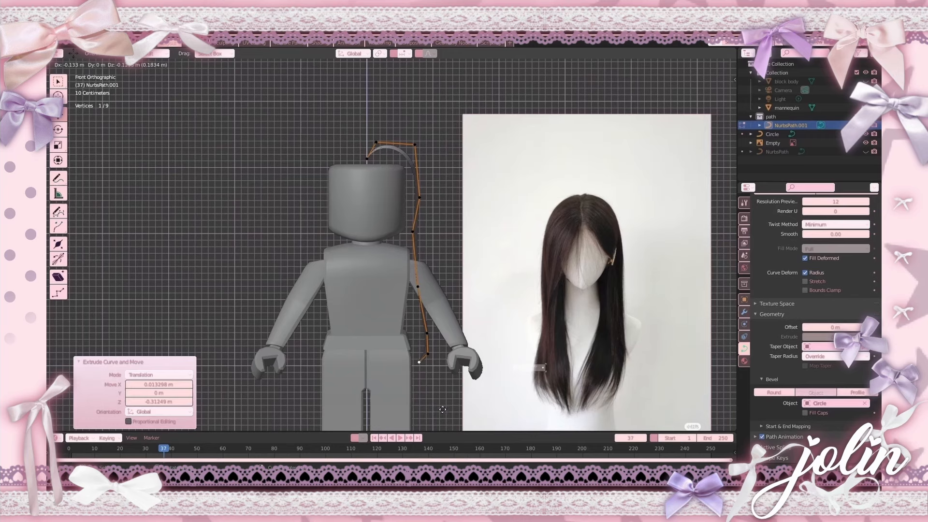
pyautogui.click(442, 410)
# Step: Check the strip with the mannequin hidden, and in front view move its third and fifth control points slightly inward and down
pyautogui.moveTo(509, 318)
pyautogui.mouseDown(button='middle')
pyautogui.moveTo(464, 321)
pyautogui.moveTo(498, 314)
pyautogui.mouseUp(button='middle')
pyautogui.click(865, 107)
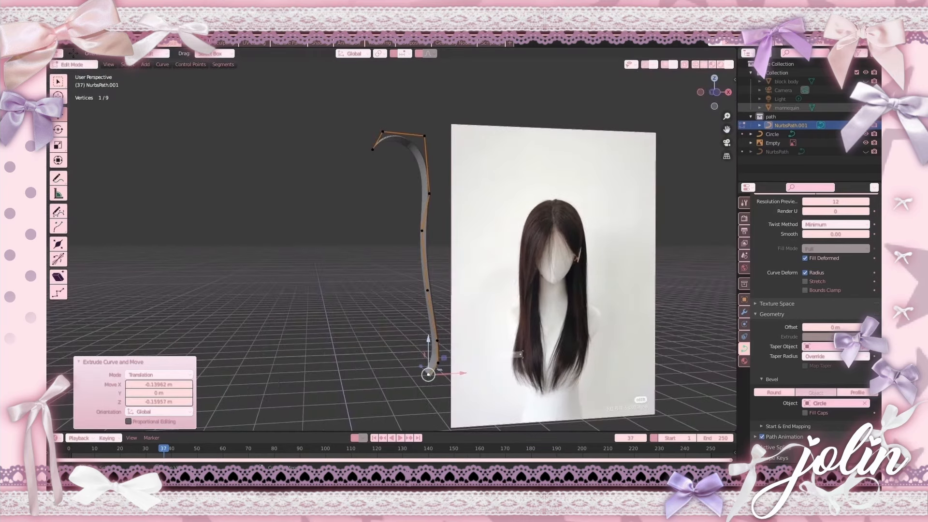
pyautogui.press('KP_1')
pyautogui.scroll(-2, 460, 327)
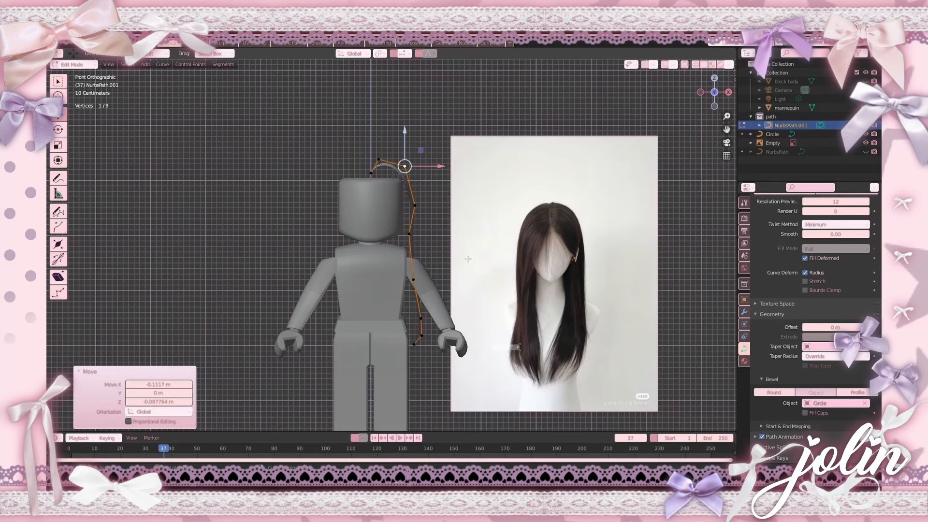
pyautogui.moveTo(422, 242); pyautogui.dragTo(416, 254)
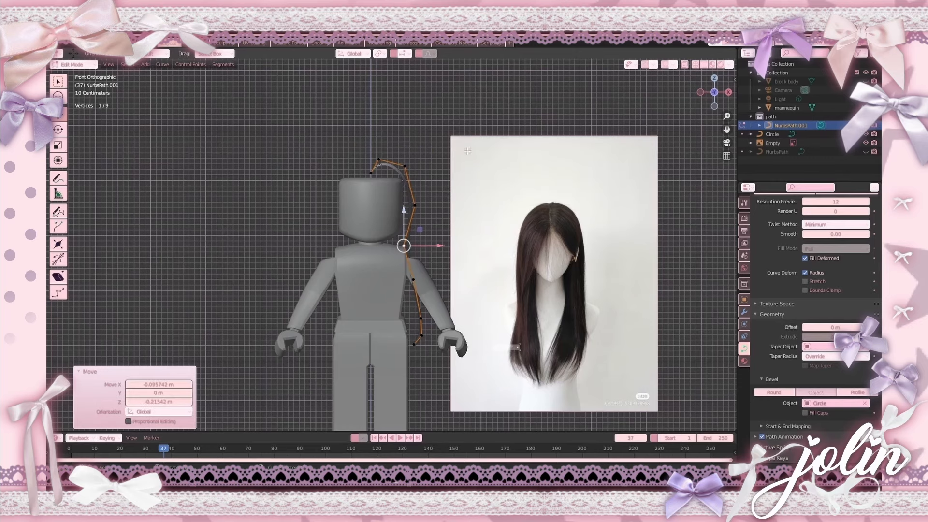
# Step: Shrink the radius of the strip's lowest control point so the strand tapers to a pointed tip, and leave Edit Mode
pyautogui.click(415, 344)
pyautogui.moveTo(435, 338); pyautogui.dragTo(408, 337, button='middle')
pyautogui.scroll(2, 636, 287)
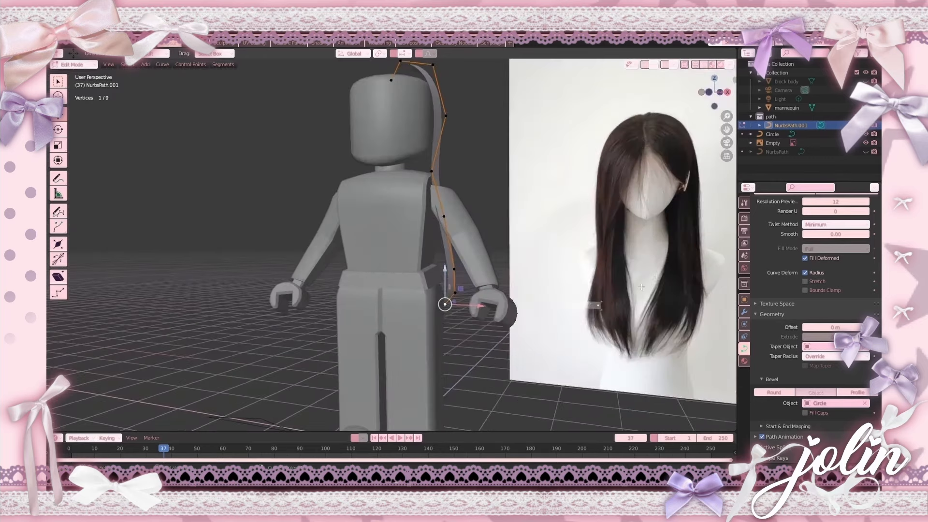
pyautogui.scroll(2, 629, 354)
pyautogui.moveTo(629, 354); pyautogui.dragTo(571, 160, button='middle')
pyautogui.hotkey('alt', 's')
pyautogui.click(375, 199)
pyautogui.hotkey('alt', 's')
pyautogui.click(560, 154)
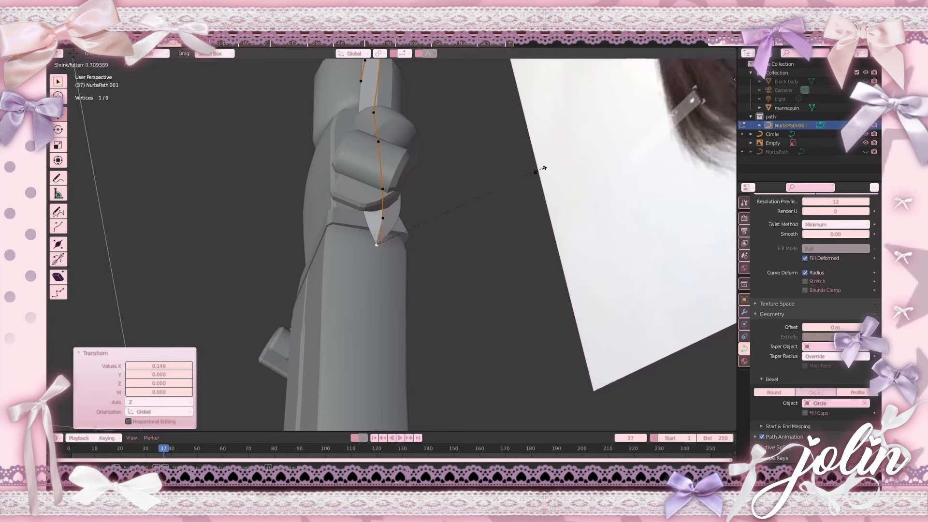
pyautogui.moveTo(488, 201); pyautogui.dragTo(518, 279, button='middle')
pyautogui.scroll(-3, 576, 310)
pyautogui.press('Tab')
# Step: Set the strand's preview resolution to 5 and deselect it
pyautogui.scroll(3, 828, 203)
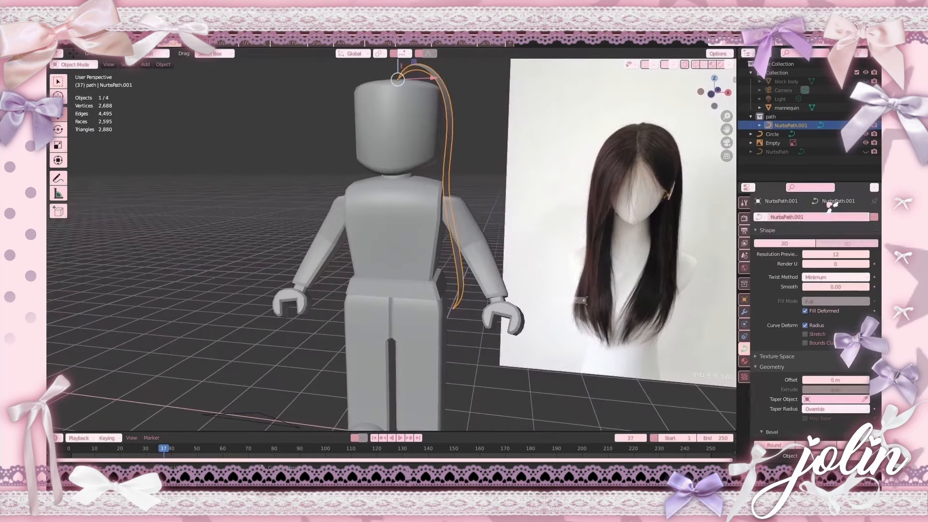
pyautogui.moveTo(854, 255); pyautogui.dragTo(822, 255)
pyautogui.click(479, 160)
pyautogui.press('KP_1')
pyautogui.keyDown('shift'); pyautogui.moveTo(419, 71); pyautogui.dragTo(407, 162, button='middle'); pyautogui.keyUp('shift')
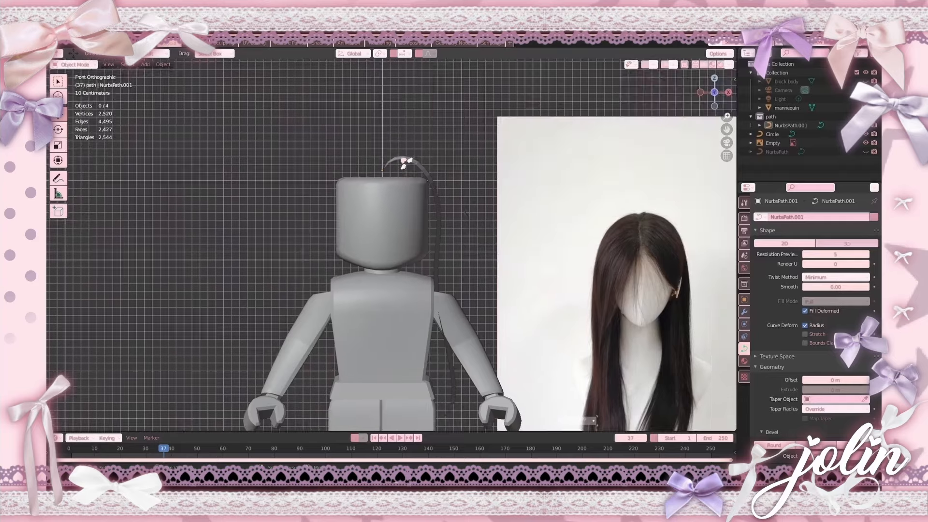
pyautogui.scroll(-2, 443, 314)
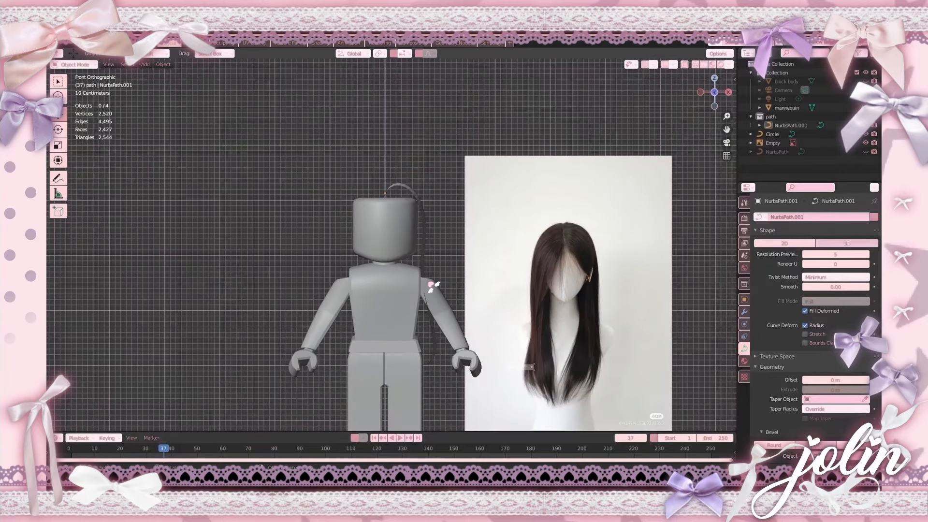
pyautogui.moveTo(449, 337); pyautogui.dragTo(473, 239, button='middle')
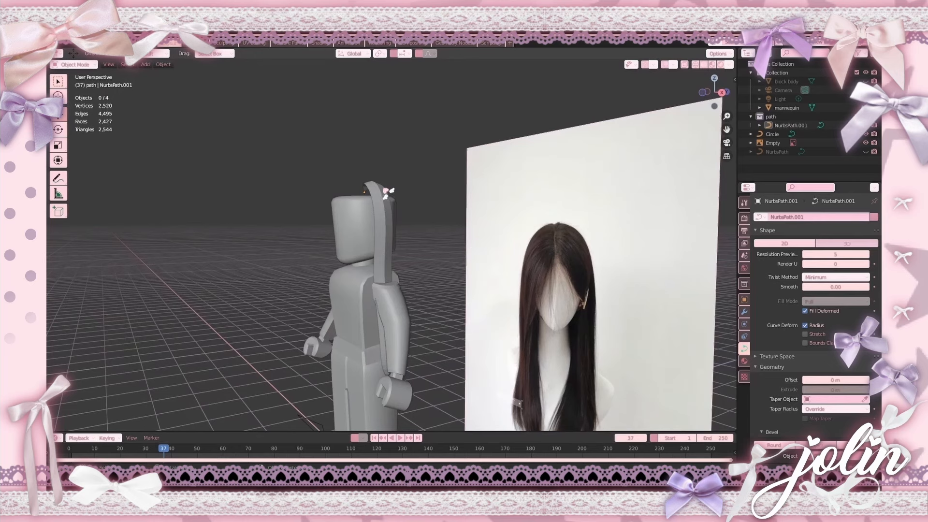
# Step: Duplicate the strand in place and rotate the copy 26.1° around the Z axis toward the back of the head
pyautogui.click(387, 192)
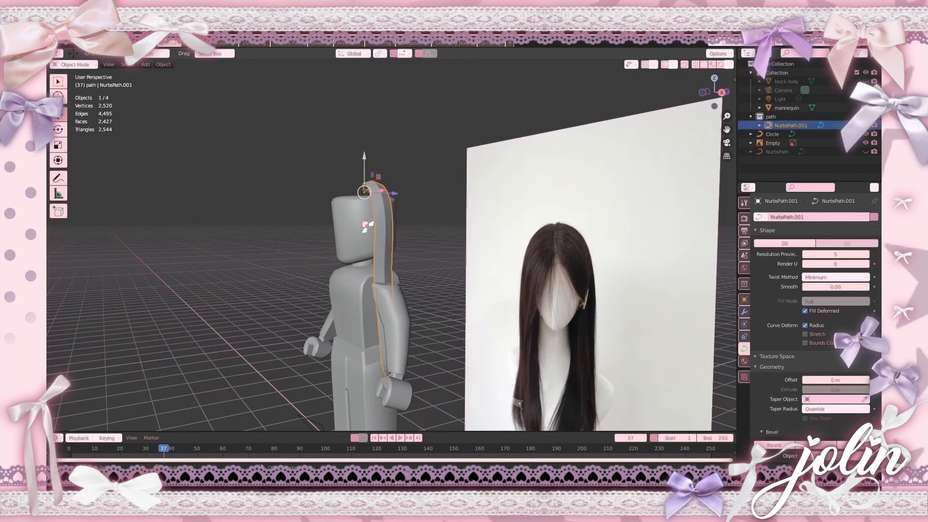
pyautogui.moveTo(471, 182); pyautogui.dragTo(450, 232, button='middle')
pyautogui.hotkey('shift', 'd')
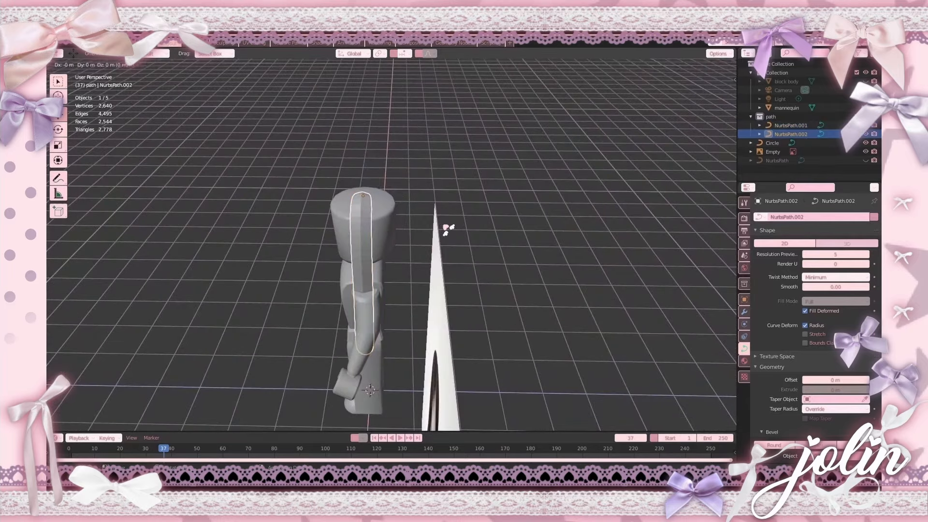
pyautogui.rightClick(445, 222)
pyautogui.click(67, 129)
pyautogui.moveTo(452, 155); pyautogui.dragTo(381, 208, button='middle')
pyautogui.scroll(5, 428, 243)
pyautogui.moveTo(429, 243); pyautogui.dragTo(354, 199, button='middle')
pyautogui.moveTo(347, 186); pyautogui.dragTo(366, 178)
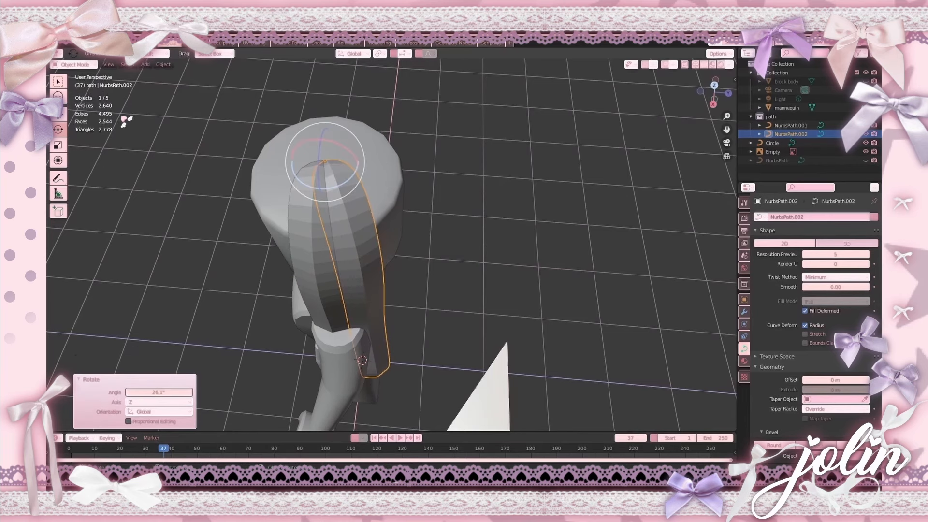
# Step: Edit both strands together and shrink the radius of their top control points by a factor of 0.160 for narrow roots
pyautogui.click(59, 113)
pyautogui.keyDown('shift'); pyautogui.click(316, 234); pyautogui.keyUp('shift')
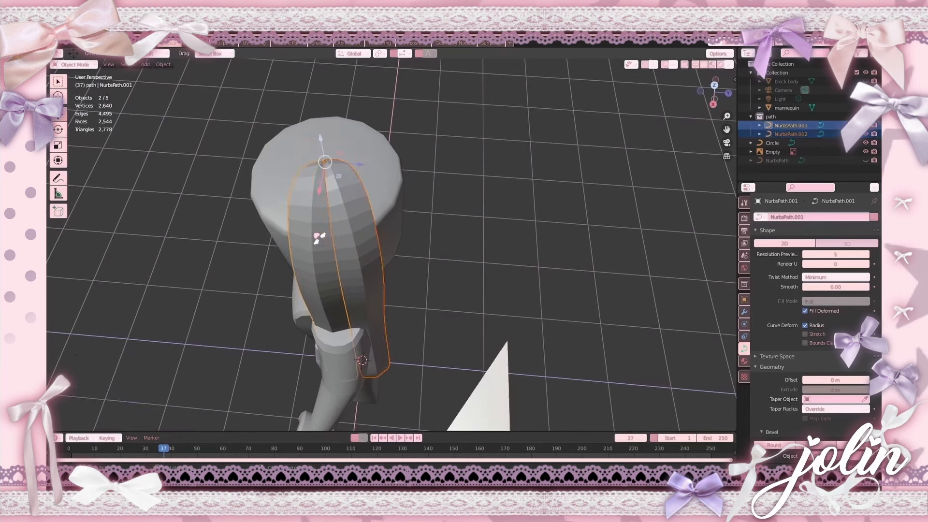
pyautogui.press('Tab')
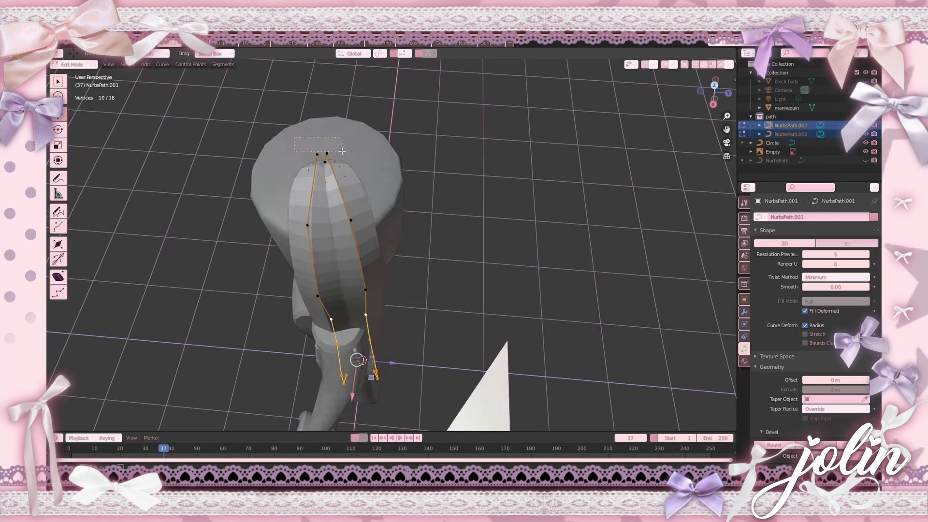
pyautogui.moveTo(346, 157); pyautogui.dragTo(346, 157)
pyautogui.hotkey('alt', 's')
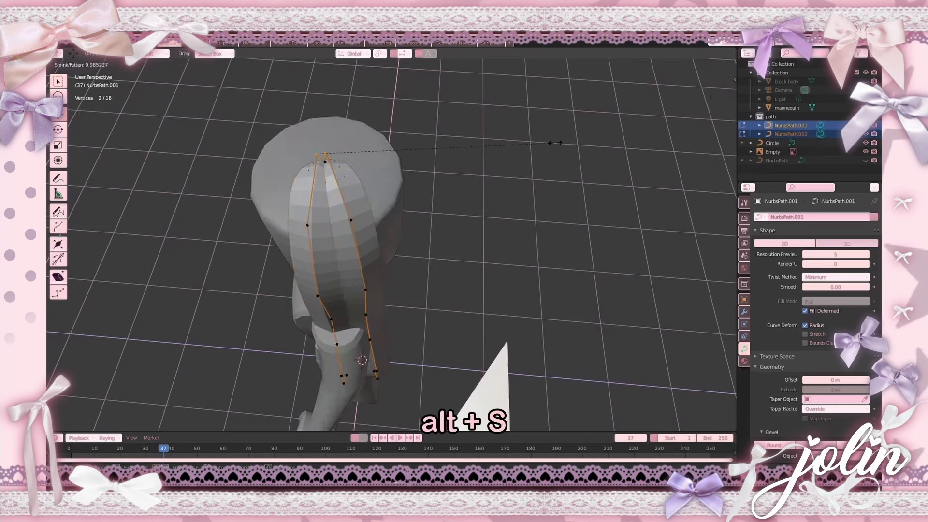
pyautogui.click(357, 139)
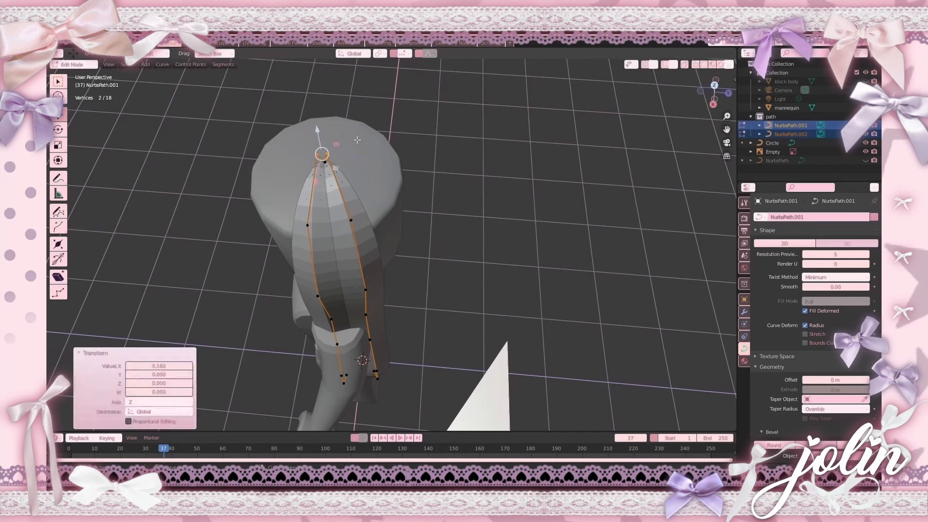
pyautogui.press('Tab')
pyautogui.moveTo(341, 284); pyautogui.dragTo(346, 269, button='middle')
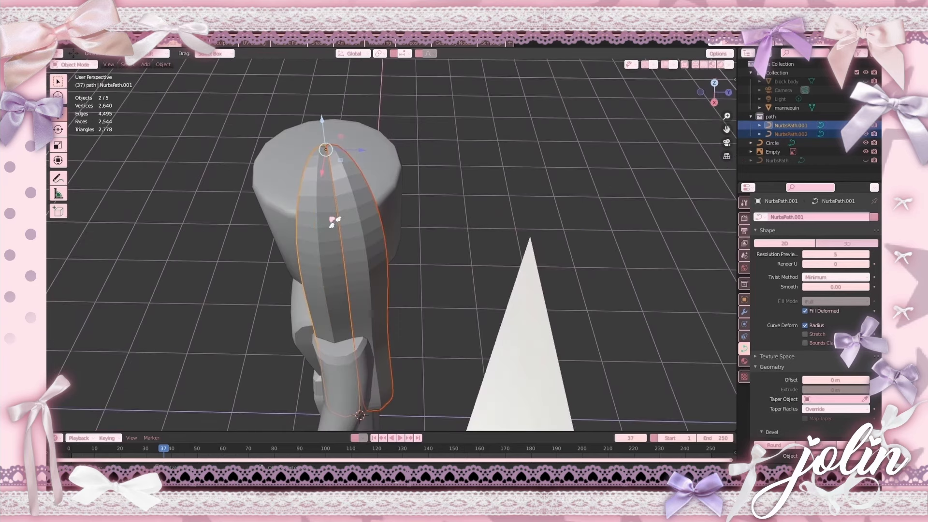
# Step: Duplicate the second strand in place and rotate the copy 28.8° around the Z axis toward the back of the head
pyautogui.moveTo(393, 334); pyautogui.dragTo(383, 259, button='middle')
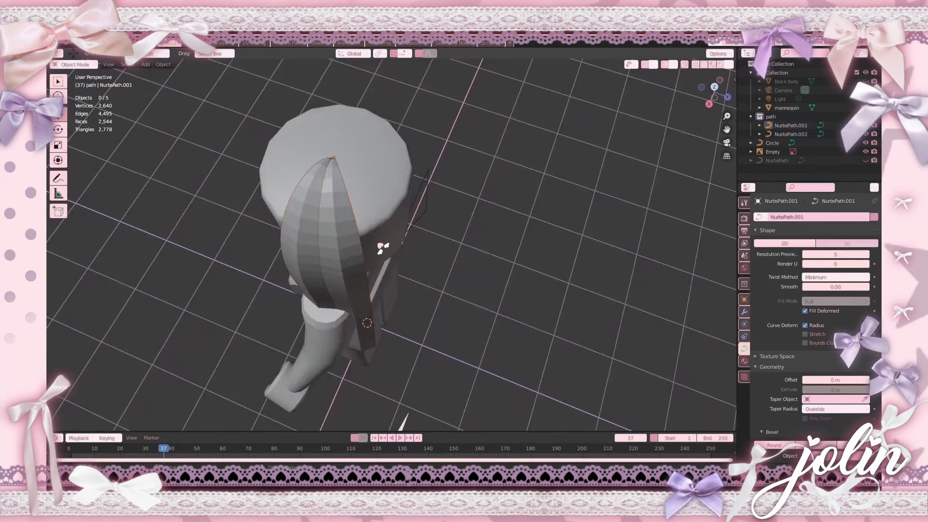
pyautogui.click(350, 258)
pyautogui.hotkey('shift', 'd')
pyautogui.rightClick(586, 223)
pyautogui.click(58, 129)
pyautogui.moveTo(358, 187); pyautogui.dragTo(369, 171)
pyautogui.moveTo(529, 286); pyautogui.dragTo(506, 232, button='middle')
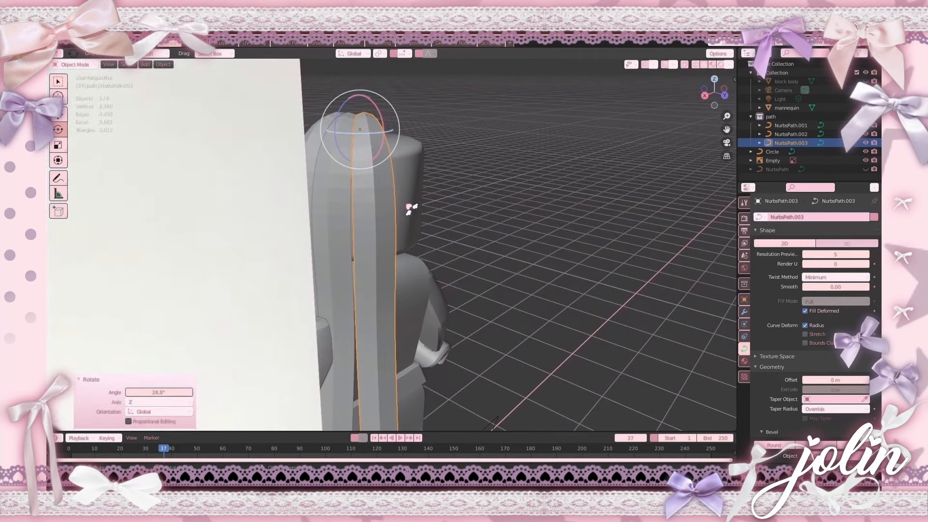
# Step: Duplicate the third strand in place and rotate the copy around the Z axis to the middle of the back of the head
pyautogui.moveTo(513, 247); pyautogui.dragTo(473, 289, button='middle')
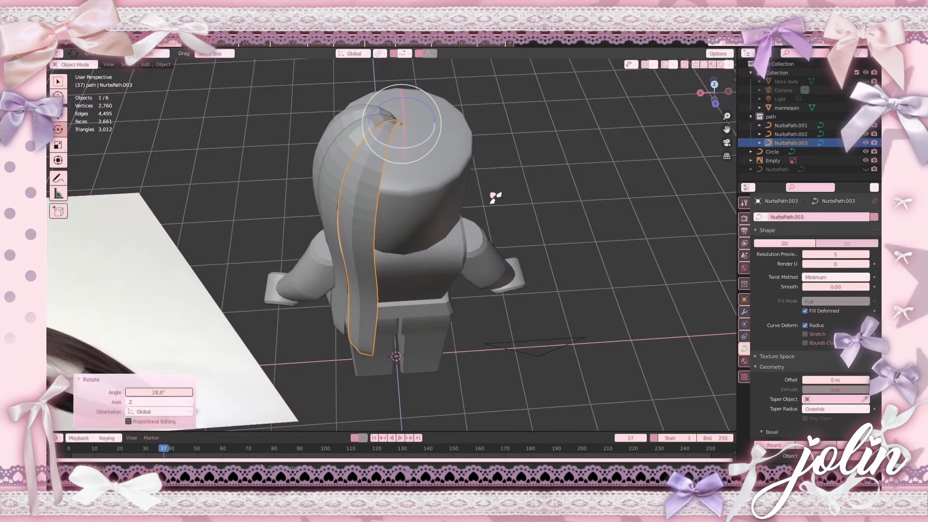
pyautogui.hotkey('shift', 'd')
pyautogui.rightClick(433, 164)
pyautogui.press('r')
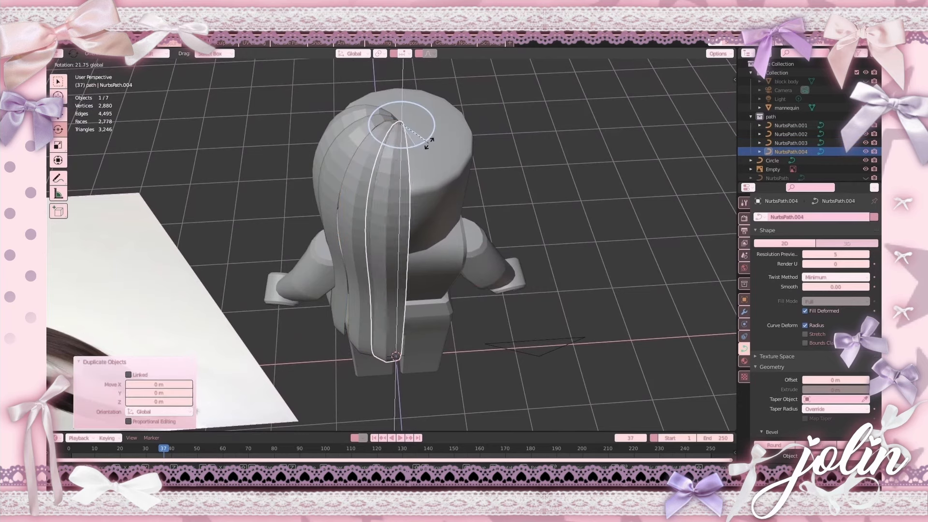
pyautogui.moveTo(429, 141); pyautogui.dragTo(431, 145)
pyautogui.moveTo(374, 329); pyautogui.dragTo(397, 287, button='middle')
# Step: Select all four strands with the first one active and give it an X-axis Mirror modifier using the mannequin as mirror object
pyautogui.keyDown('shift'); pyautogui.click(356, 264); pyautogui.keyUp('shift')
pyautogui.keyDown('shift'); pyautogui.click(342, 256); pyautogui.keyUp('shift')
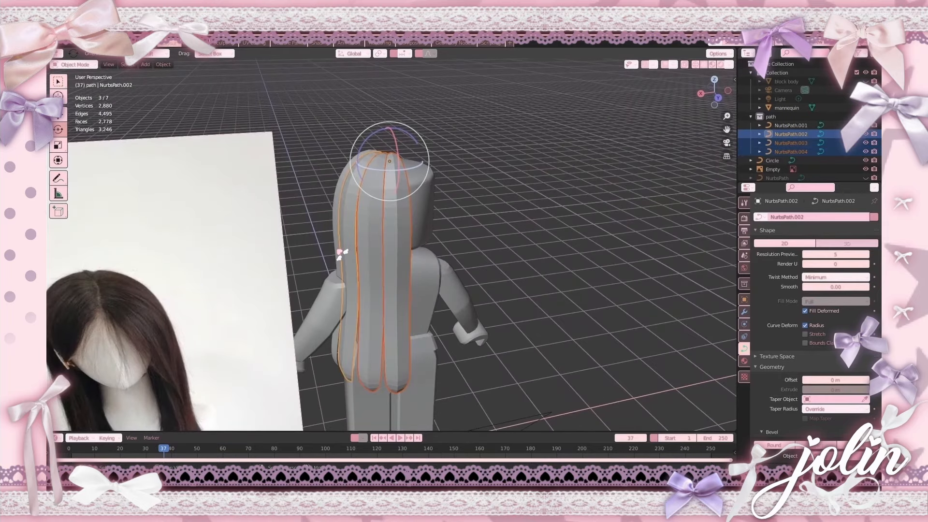
pyautogui.keyDown('shift'); pyautogui.click(340, 256); pyautogui.keyUp('shift')
pyautogui.click(746, 312)
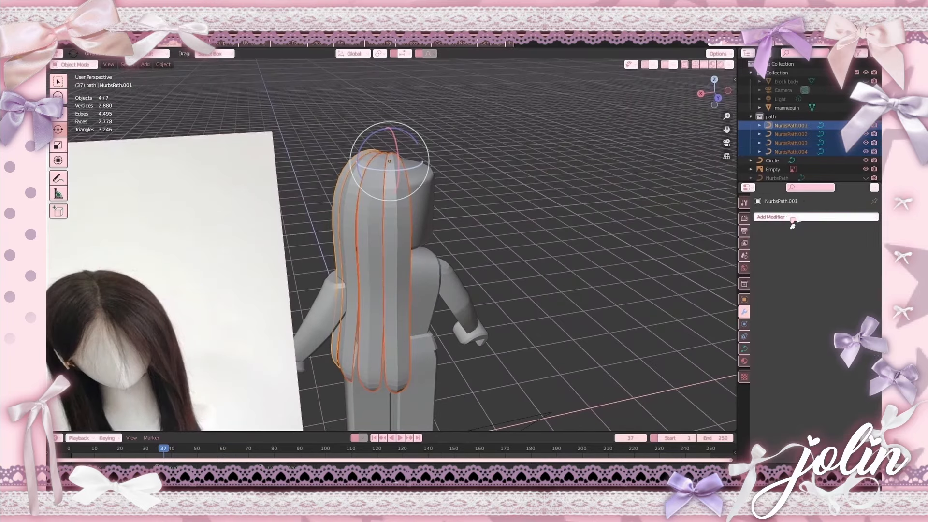
pyautogui.click(793, 218)
pyautogui.click(725, 291)
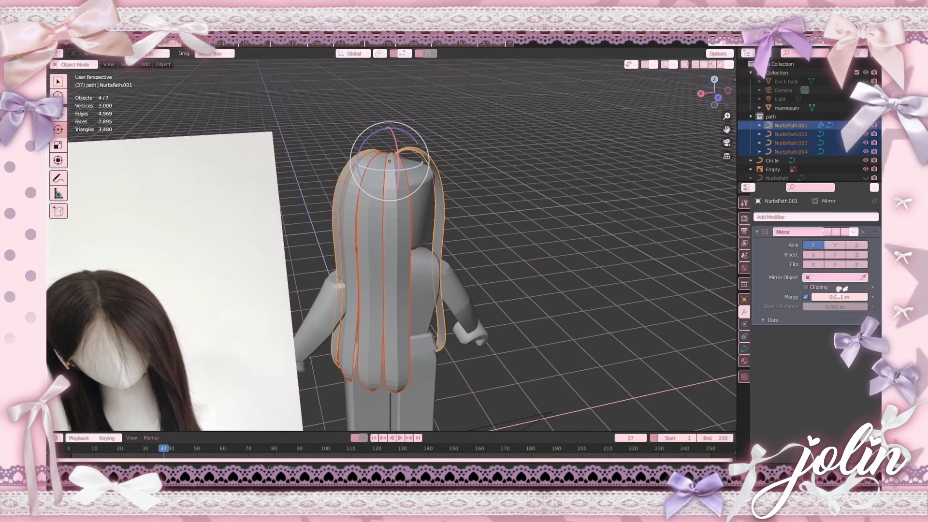
pyautogui.click(864, 278)
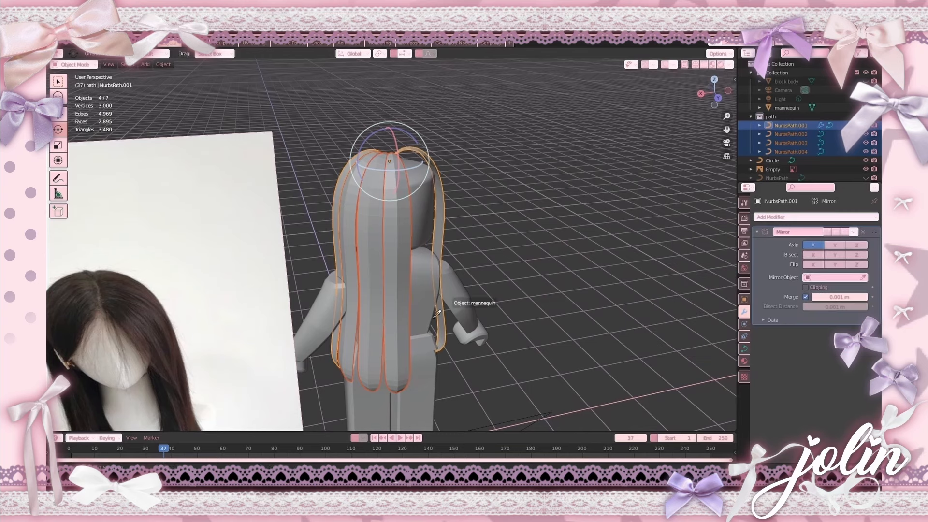
pyautogui.click(421, 392)
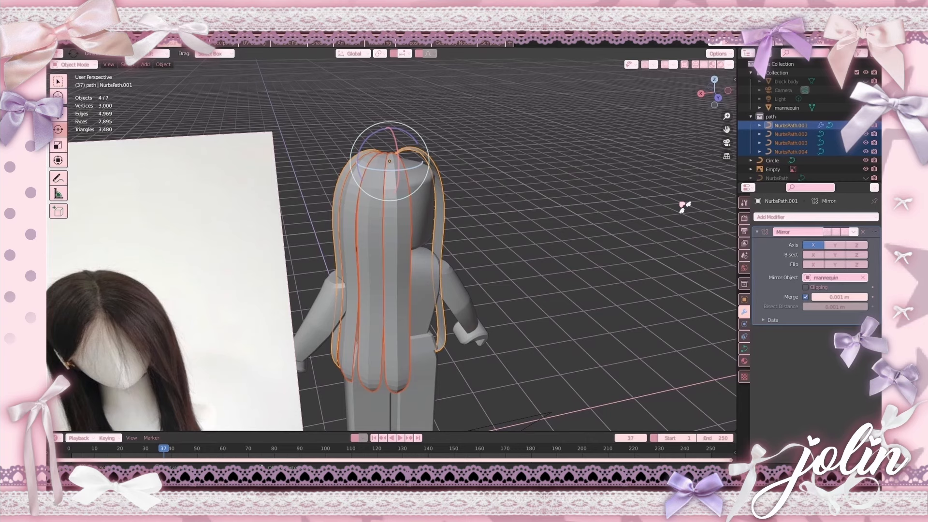
# Step: Copy the first strand's Mirror modifier to the other three selected strands
pyautogui.hotkey('ctrl', 'l')
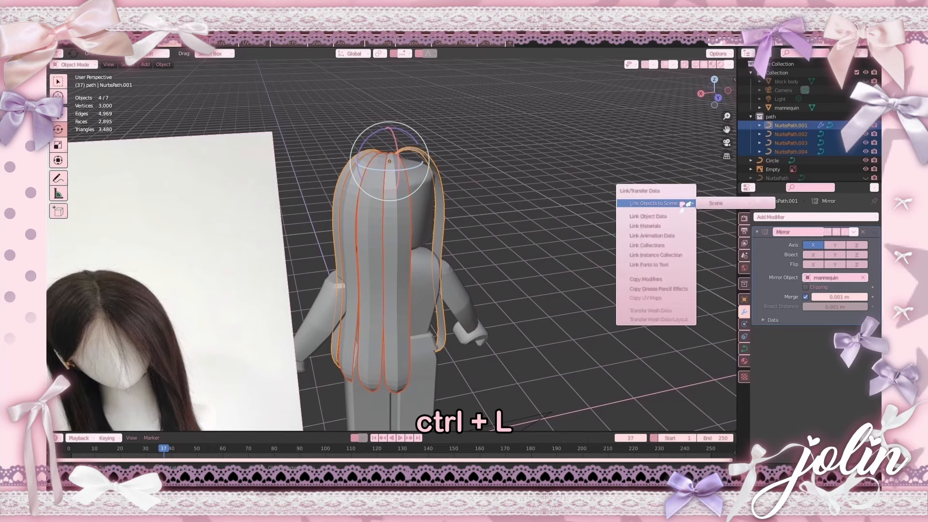
pyautogui.click(663, 280)
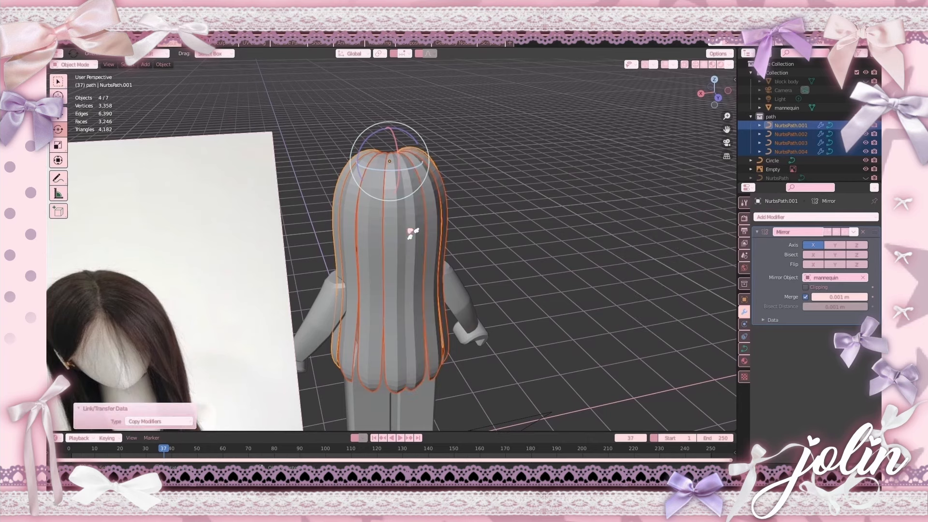
pyautogui.click(519, 182)
# Step: Widen the third strand at the back of the head by enlarging the radius of its six lower control points
pyautogui.moveTo(480, 254); pyautogui.dragTo(716, 276, button='middle')
pyautogui.moveTo(358, 173); pyautogui.dragTo(407, 149, button='middle')
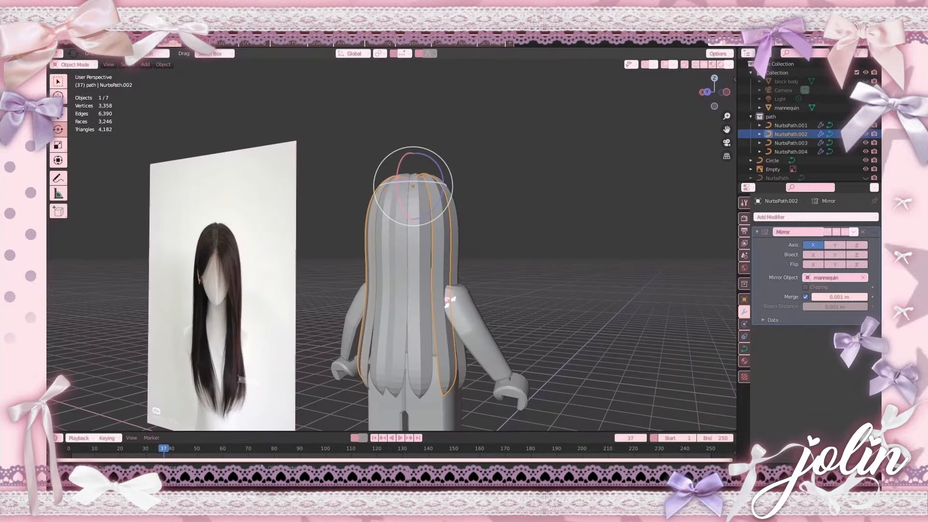
pyautogui.click(389, 321)
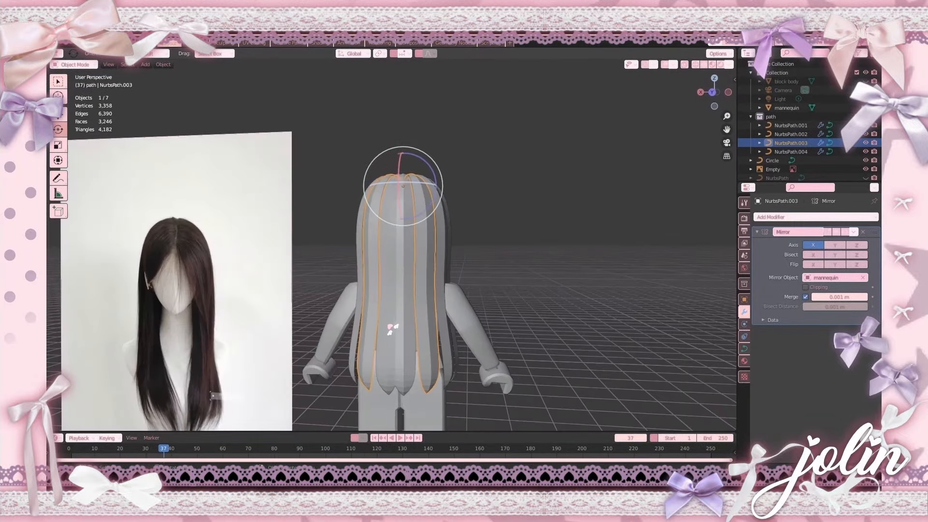
pyautogui.press('Tab')
pyautogui.moveTo(390, 328); pyautogui.dragTo(436, 282, button='middle')
pyautogui.moveTo(329, 195); pyautogui.dragTo(384, 416)
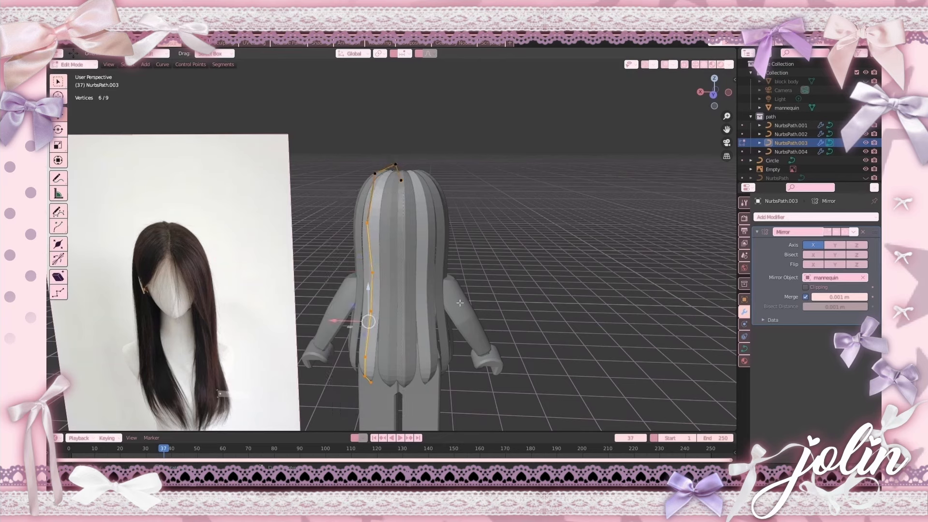
pyautogui.hotkey('alt', 's')
pyautogui.click(510, 300)
pyautogui.moveTo(510, 300); pyautogui.dragTo(442, 389, button='middle')
pyautogui.press('Tab')
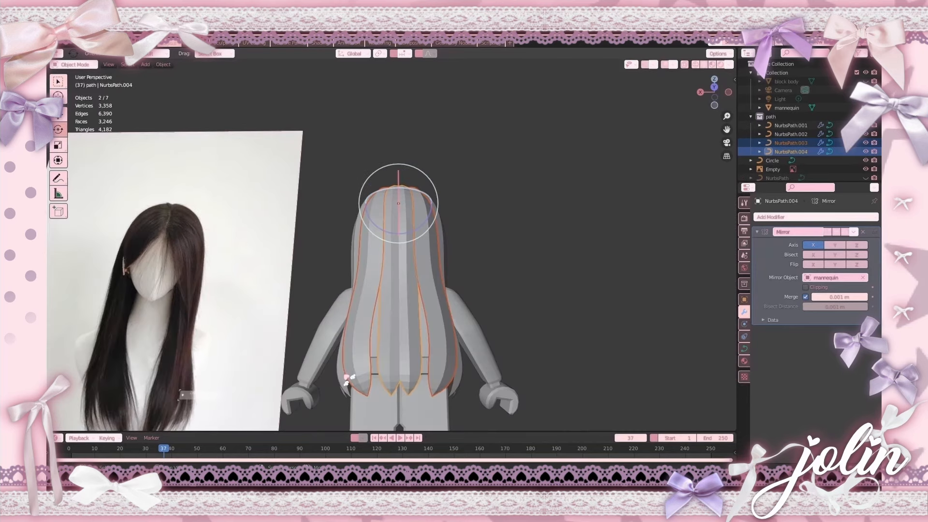
# Step: Open all four strands for editing together and select the two lowest control points of each
pyautogui.keyDown('shift'); pyautogui.click(442, 388); pyautogui.keyUp('shift')
pyautogui.moveTo(526, 353); pyautogui.dragTo(367, 376, button='middle')
pyautogui.keyDown('shift'); pyautogui.click(472, 369); pyautogui.keyUp('shift')
pyautogui.press('Tab')
pyautogui.moveTo(329, 380); pyautogui.dragTo(431, 426)
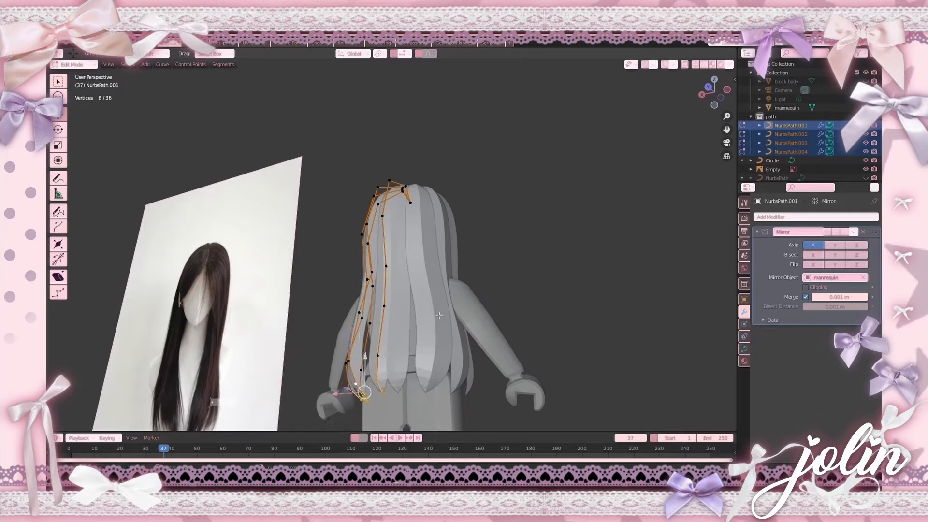
pyautogui.moveTo(431, 426); pyautogui.dragTo(607, 295, button='middle')
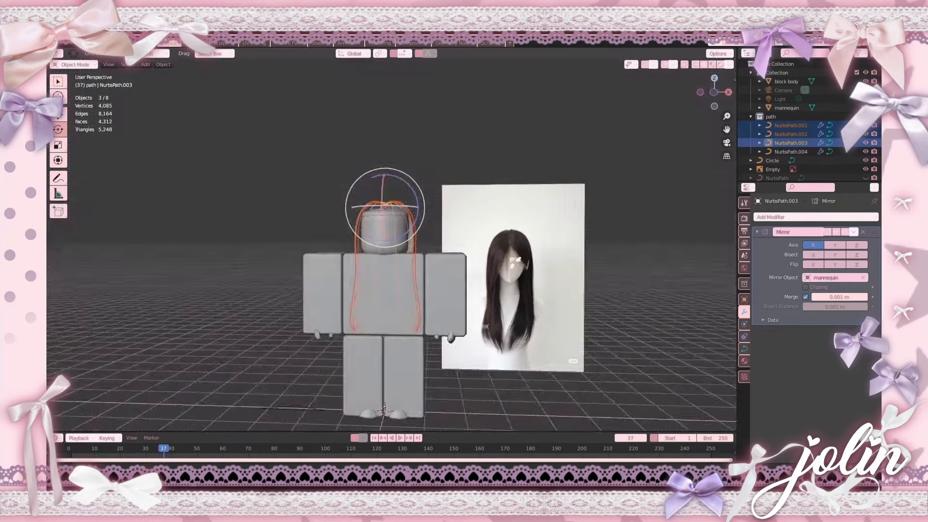
# Step: Scale the radius of the first strand's lower control points by 0.769
pyautogui.moveTo(464, 252); pyautogui.dragTo(478, 249, button='middle')
pyautogui.press('KP_1')
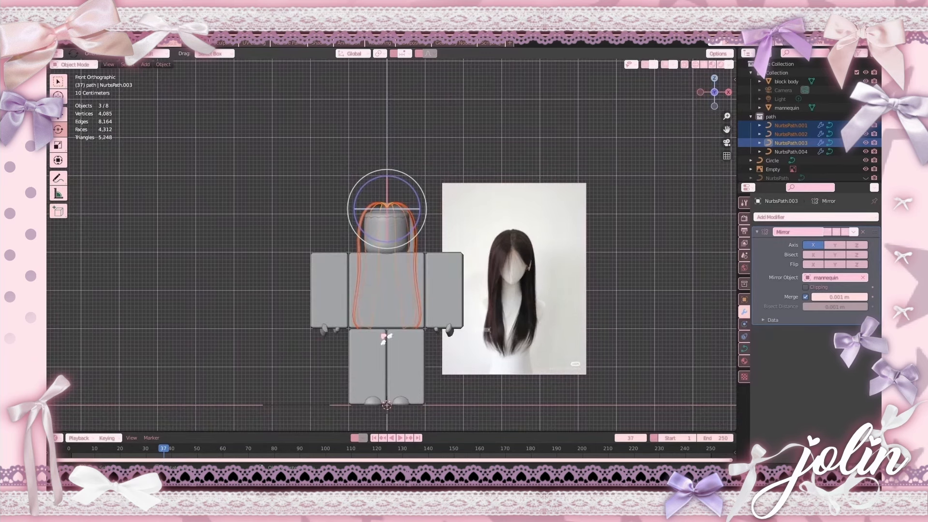
pyautogui.scroll(1, 534, 318)
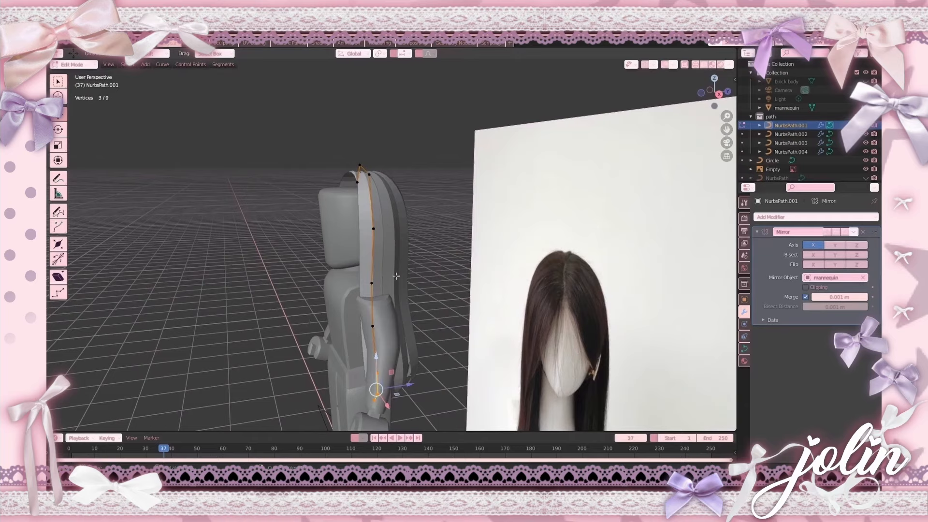
pyautogui.moveTo(387, 269); pyautogui.dragTo(571, 302, button='middle')
pyautogui.hotkey('alt', 's')
pyautogui.click(579, 260)
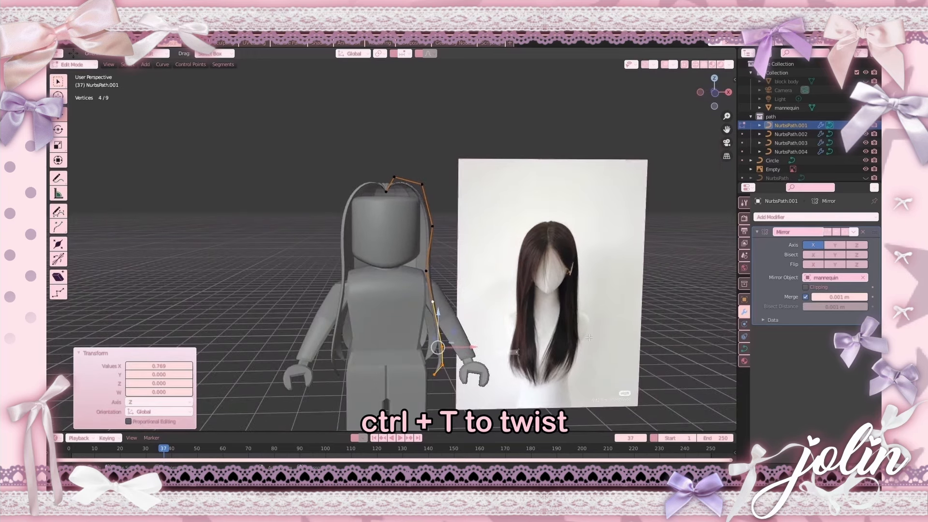
# Step: Twist the lower control points of the first strand in two passes so its lower part turns around the body
pyautogui.hotkey('ctrl', 't')
pyautogui.click(526, 353)
pyautogui.moveTo(525, 353); pyautogui.dragTo(359, 296, button='middle')
pyautogui.hotkey('ctrl', 't')
pyautogui.click(503, 368)
pyautogui.press('Tab')
# Step: Move the first strand's chest-height control point slightly forward and up
pyautogui.click(390, 269)
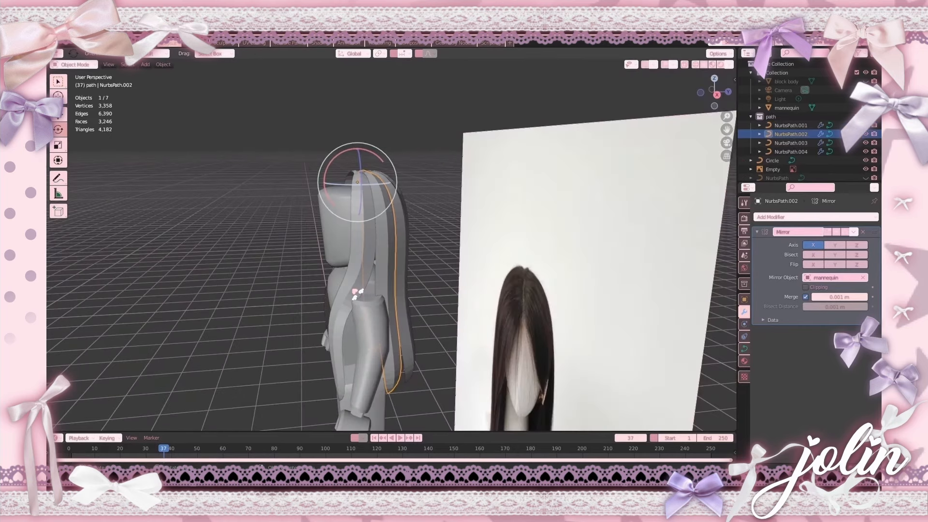
pyautogui.click(358, 304)
pyautogui.press('Tab')
pyautogui.click(321, 316)
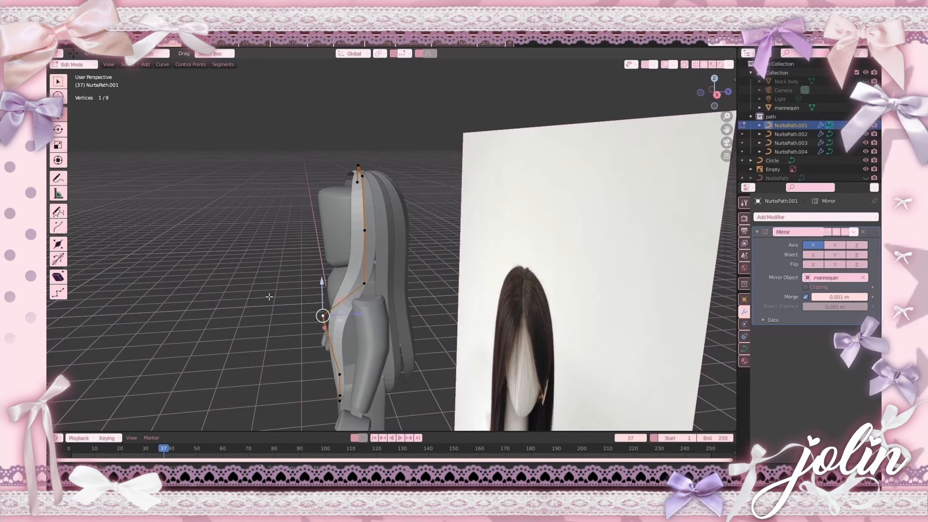
pyautogui.moveTo(358, 315); pyautogui.dragTo(350, 316)
pyautogui.moveTo(318, 289); pyautogui.dragTo(319, 275)
pyautogui.press('Tab')
# Step: Move a control point in the lower half of the second strand slightly toward the back
pyautogui.click(387, 283)
pyautogui.press('Tab')
pyautogui.moveTo(389, 287); pyautogui.dragTo(370, 279, button='middle')
pyautogui.click(388, 321)
pyautogui.moveTo(402, 319); pyautogui.dragTo(411, 320)
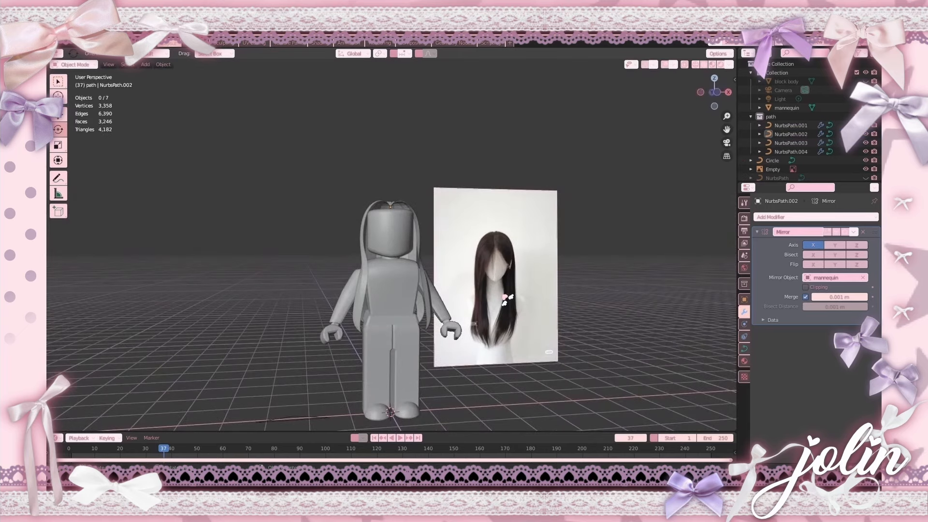
# Step: Duplicate the first strand in place to start a new front strand
pyautogui.moveTo(455, 260)
pyautogui.mouseDown(button='middle')
pyautogui.moveTo(425, 277)
pyautogui.moveTo(416, 265)
pyautogui.moveTo(447, 258)
pyautogui.mouseUp(button='middle')
pyautogui.scroll(2, 425, 278)
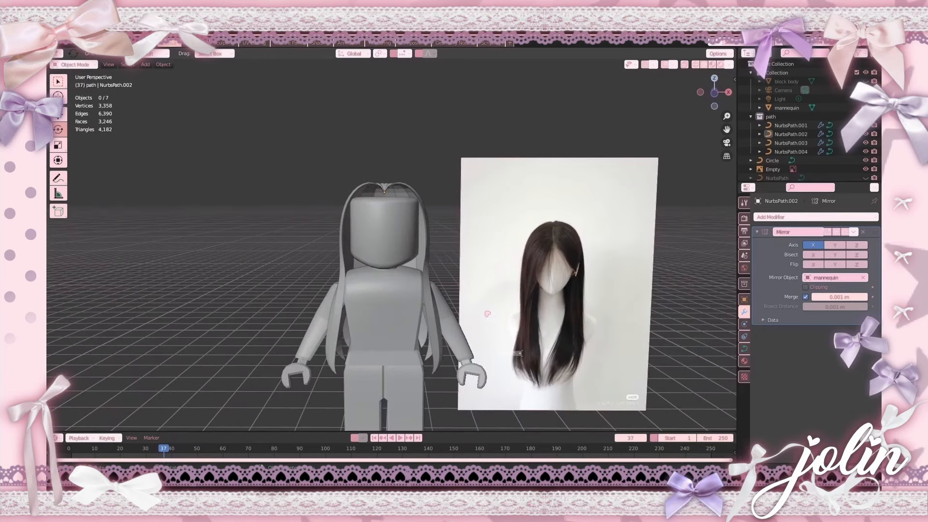
pyautogui.moveTo(518, 217); pyautogui.dragTo(421, 204, button='middle')
pyautogui.moveTo(463, 262); pyautogui.dragTo(385, 265, button='middle')
pyautogui.click(386, 265)
pyautogui.moveTo(449, 264); pyautogui.dragTo(317, 237, button='middle')
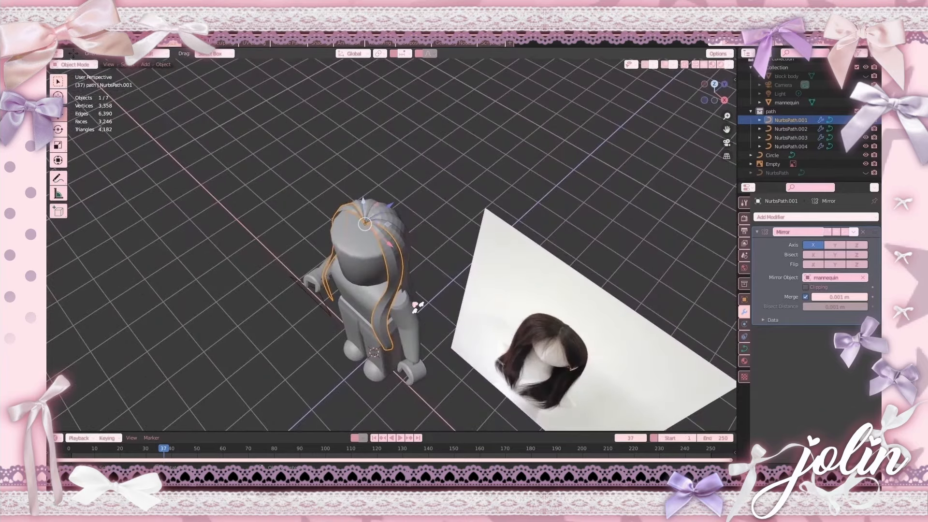
pyautogui.moveTo(415, 305); pyautogui.dragTo(436, 257, button='middle')
pyautogui.scroll(10, 482, 227)
pyautogui.scroll(-5, 477, 241)
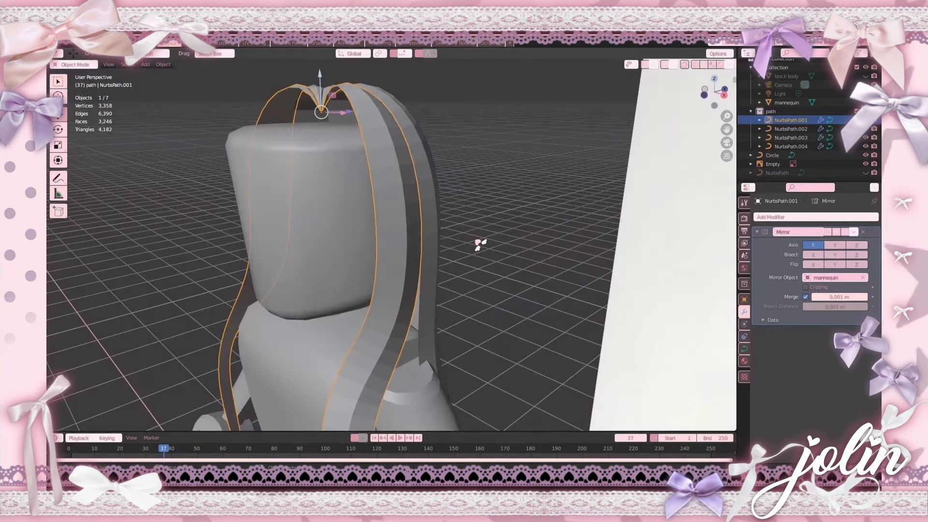
pyautogui.hotkey('shift', 'd')
pyautogui.rightClick(479, 245)
# Step: Move the new front strand's upper control points forward toward the hairline
pyautogui.moveTo(478, 243); pyautogui.dragTo(425, 278, button='middle')
pyautogui.press('Tab')
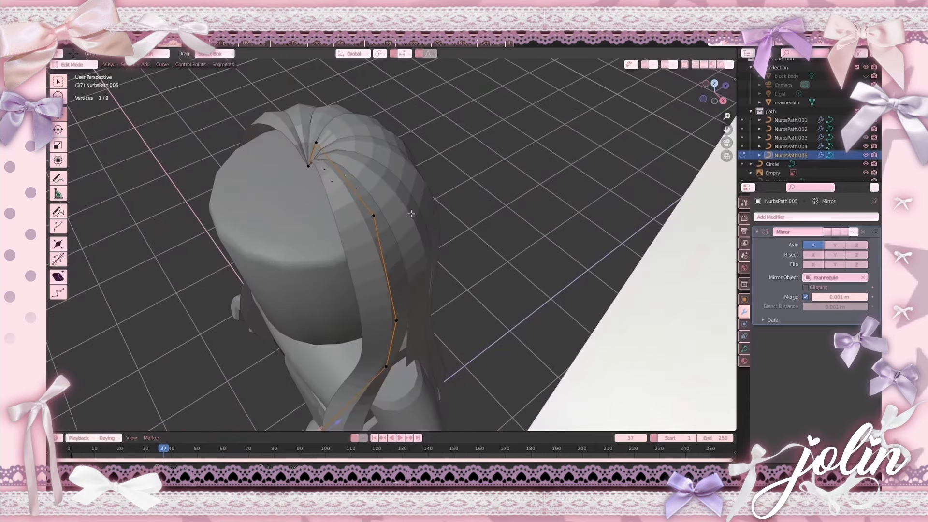
pyautogui.scroll(-4, 358, 208)
pyautogui.moveTo(358, 208); pyautogui.dragTo(333, 187, button='middle')
pyautogui.moveTo(317, 172); pyautogui.dragTo(428, 307)
pyautogui.moveTo(428, 307); pyautogui.dragTo(362, 231, button='middle')
pyautogui.press('g')
pyautogui.click(379, 235)
# Step: Fatten the new front strand's root control point at the parting through repeated radius scalings, one of them by 4.783
pyautogui.click(363, 233)
pyautogui.hotkey('alt', 's')
pyautogui.click(581, 130)
pyautogui.hotkey('alt', 's')
pyautogui.click(572, 125)
pyautogui.hotkey('alt', 's')
pyautogui.click(570, 121)
pyautogui.hotkey('alt', 's')
pyautogui.click(577, 114)
pyautogui.hotkey('alt', 's')
pyautogui.click(630, 91)
pyautogui.hotkey('alt', 's')
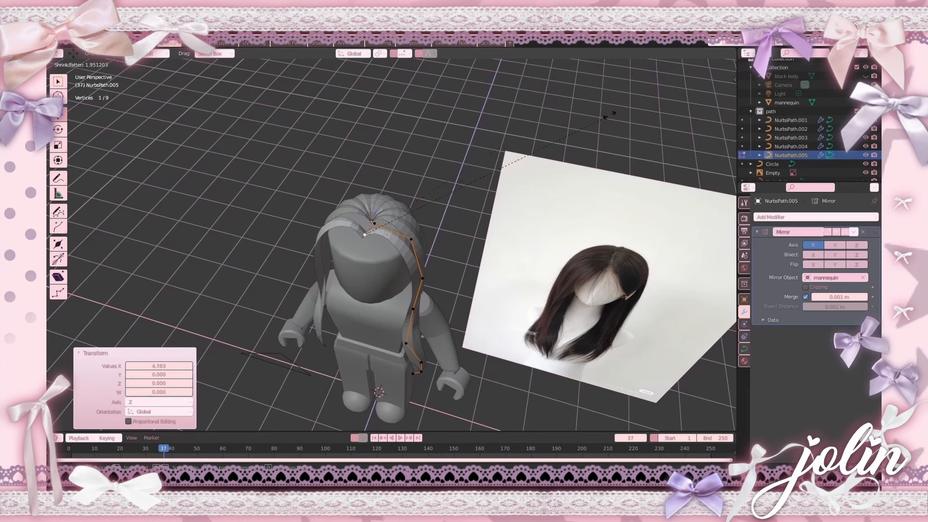
pyautogui.click(644, 92)
# Step: Fatten the second control point of the front strand on top of the head through repeated radius scalings, one of them by 1.842
pyautogui.hotkey('alt', 's')
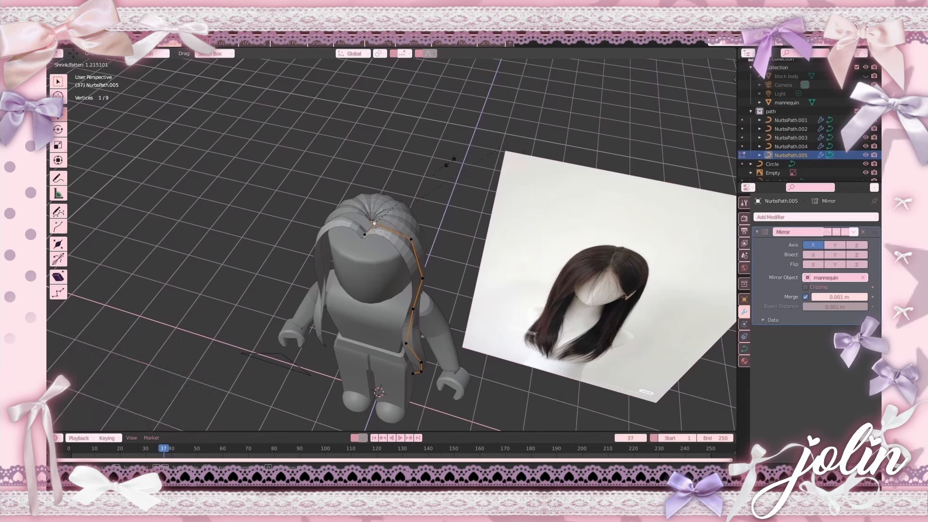
pyautogui.click(494, 135)
pyautogui.hotkey('alt', 's')
pyautogui.click(437, 190)
pyautogui.click(374, 224)
pyautogui.hotkey('alt', 's')
pyautogui.click(428, 168)
pyautogui.scroll(2, 428, 168)
pyautogui.moveTo(429, 167); pyautogui.dragTo(484, 112, button='middle')
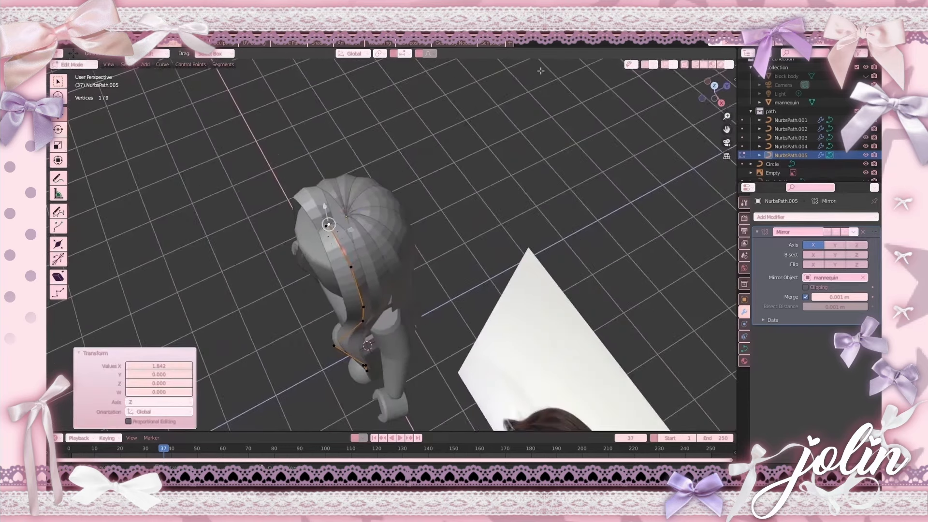
pyautogui.hotkey('alt', 's')
pyautogui.click(526, 102)
# Step: Shift the front strand's two topmost control points slightly backward
pyautogui.moveTo(369, 258); pyautogui.dragTo(349, 252, button='middle')
pyautogui.keyDown('shift'); pyautogui.click(326, 212); pyautogui.keyUp('shift')
pyautogui.moveTo(359, 200); pyautogui.dragTo(367, 199)
pyautogui.moveTo(348, 223); pyautogui.dragTo(456, 149, button='middle')
pyautogui.click(450, 163)
pyautogui.press('KP_1')
pyautogui.press('Tab')
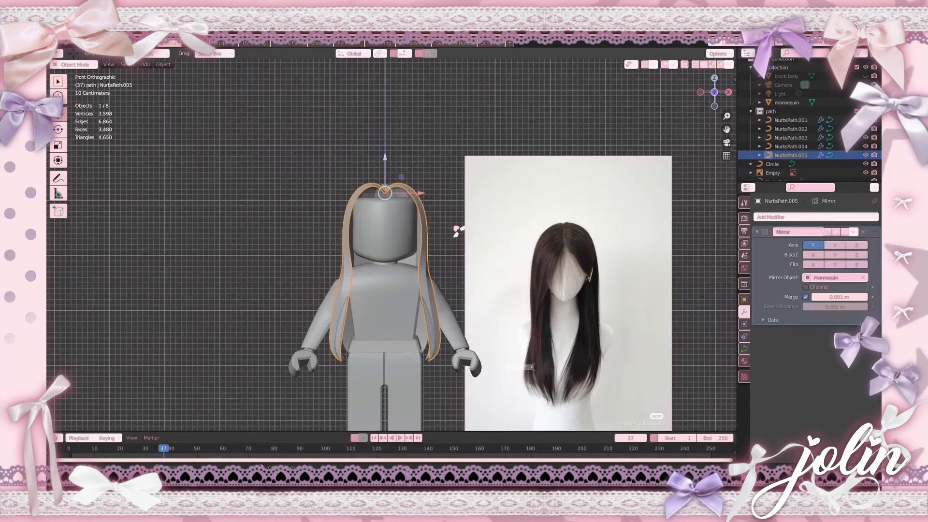
pyautogui.press('Tab')
pyautogui.moveTo(409, 257); pyautogui.dragTo(458, 369)
pyautogui.moveTo(425, 319); pyautogui.dragTo(417, 320)
pyautogui.hotkey('ctrl', 'z')
# Step: Reshape the front strand's lower part by pulling the chest-height point inward, raising the point below it and moving the tip points inward
pyautogui.click(423, 281)
pyautogui.moveTo(423, 282); pyautogui.dragTo(411, 288)
pyautogui.click(436, 334)
pyautogui.moveTo(436, 335); pyautogui.dragTo(437, 324)
pyautogui.keyDown('shift'); pyautogui.click(437, 352); pyautogui.keyUp('shift')
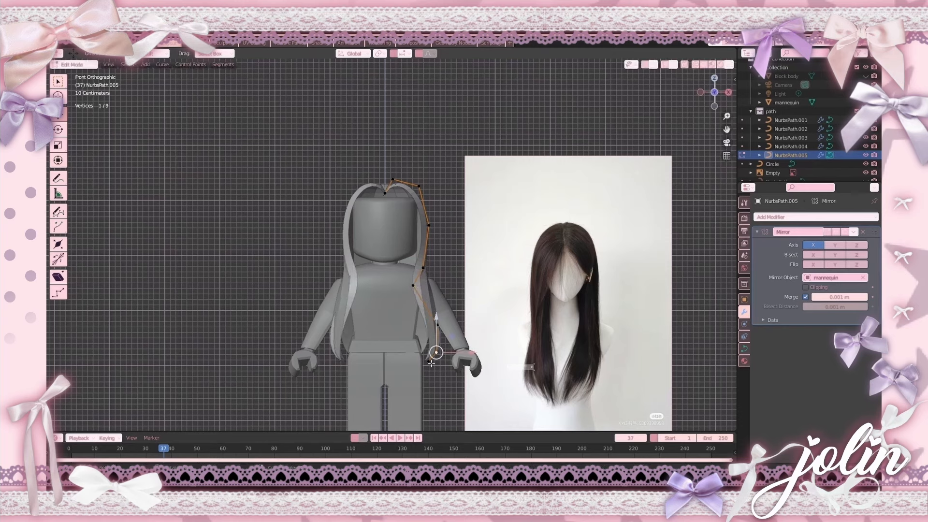
pyautogui.moveTo(455, 348); pyautogui.dragTo(448, 346)
# Step: Move the front strand's three lowest control points -0.15631 m along the Y axis
pyautogui.moveTo(432, 311); pyautogui.dragTo(387, 319, button='middle')
pyautogui.press('g')
pyautogui.press('y')
pyautogui.click(379, 319)
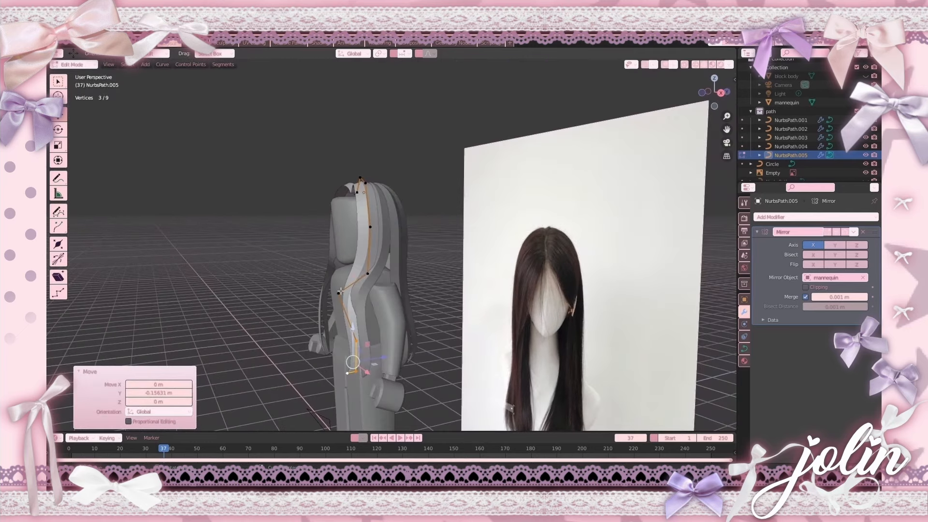
# Step: Twist the front strand at its chest-height control point
pyautogui.click(340, 293)
pyautogui.hotkey('ctrl', 't')
pyautogui.click(356, 289)
pyautogui.scroll(3, 357, 287)
pyautogui.moveTo(358, 287); pyautogui.dragTo(414, 277, button='middle')
pyautogui.scroll(-3, 397, 282)
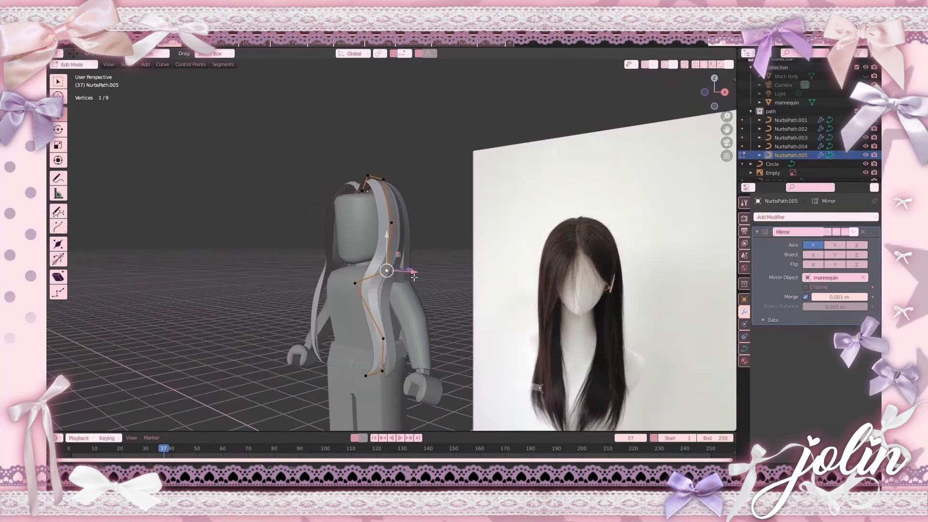
# Step: Move the front strand's neck-height control point 0.033798 m along the X axis
pyautogui.scroll(3, 414, 277)
pyautogui.press('g')
pyautogui.press('x')
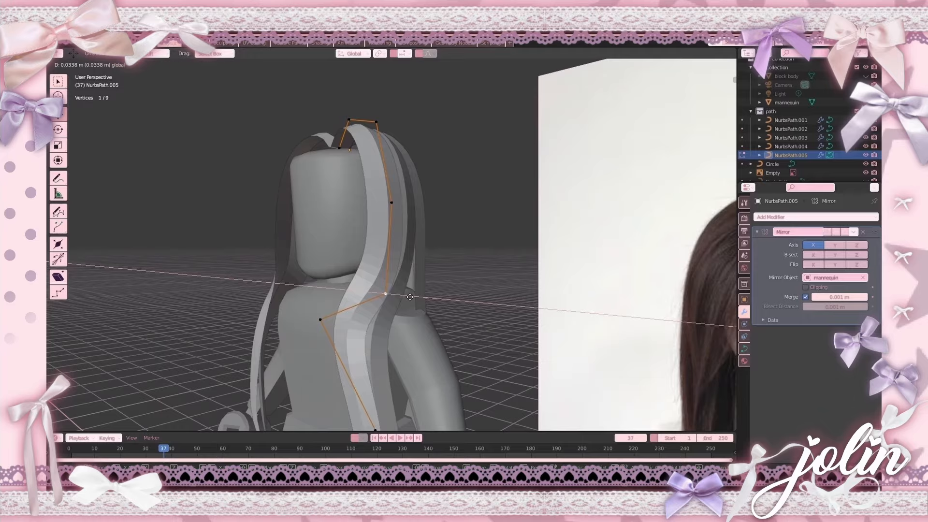
pyautogui.click(404, 297)
pyautogui.moveTo(404, 296); pyautogui.dragTo(323, 304, button='middle')
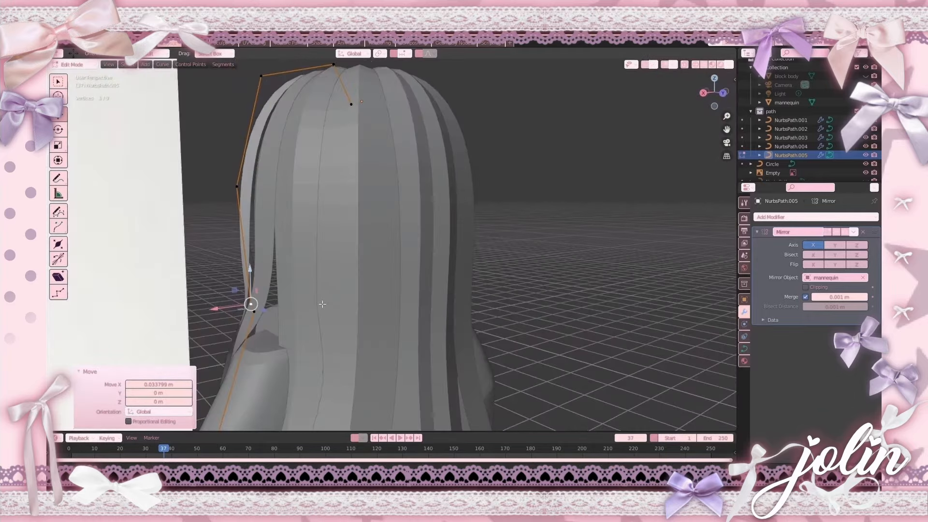
# Step: Pull the front strand's head-height and neck-height control points inward so it sits closer to the neighbouring hair
pyautogui.click(236, 186)
pyautogui.moveTo(215, 186); pyautogui.dragTo(242, 248)
pyautogui.click(250, 303)
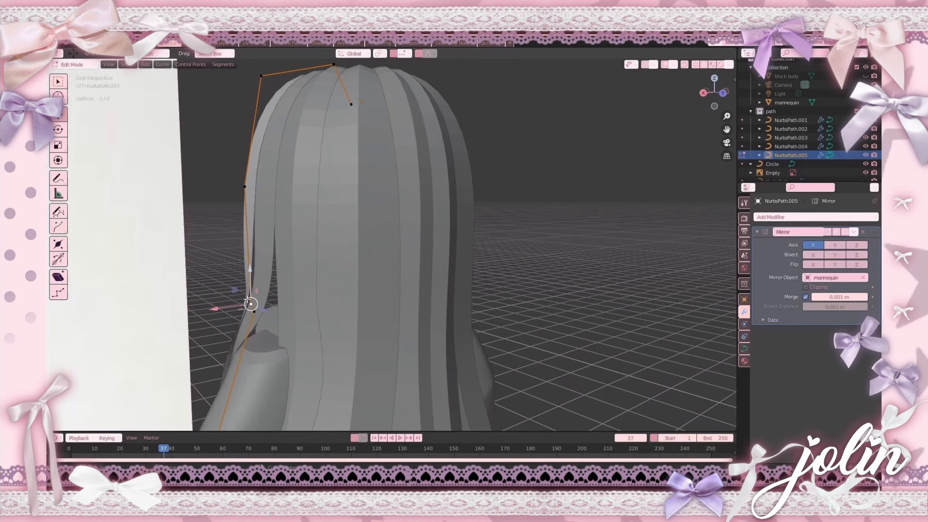
pyautogui.moveTo(221, 307); pyautogui.dragTo(228, 308)
pyautogui.moveTo(326, 265); pyautogui.dragTo(402, 284, button='middle')
pyautogui.scroll(-4, 401, 285)
pyautogui.press('Tab')
# Step: Duplicate the front strand in place and scale the radius of all the copy's control points by 0.621
pyautogui.press('KP_1')
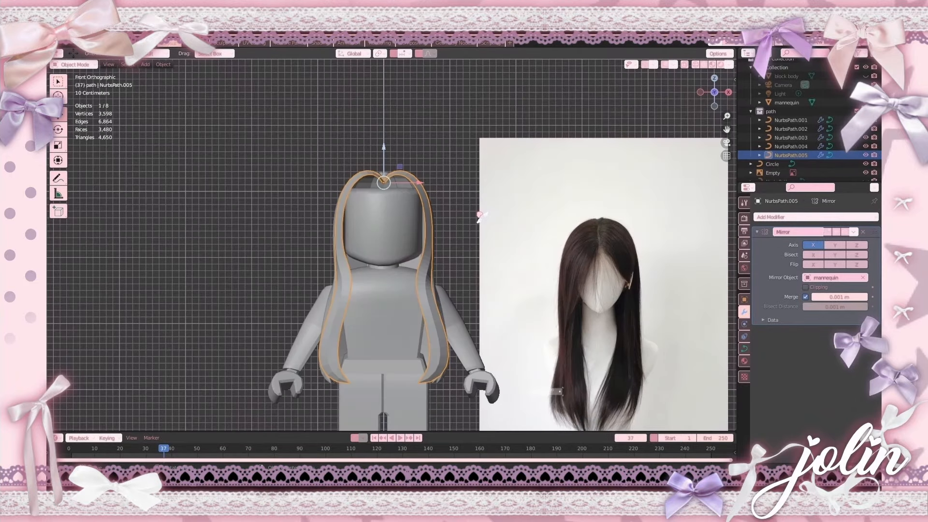
pyautogui.hotkey('shift', 'd')
pyautogui.click(479, 217)
pyautogui.press('Tab')
pyautogui.press('a')
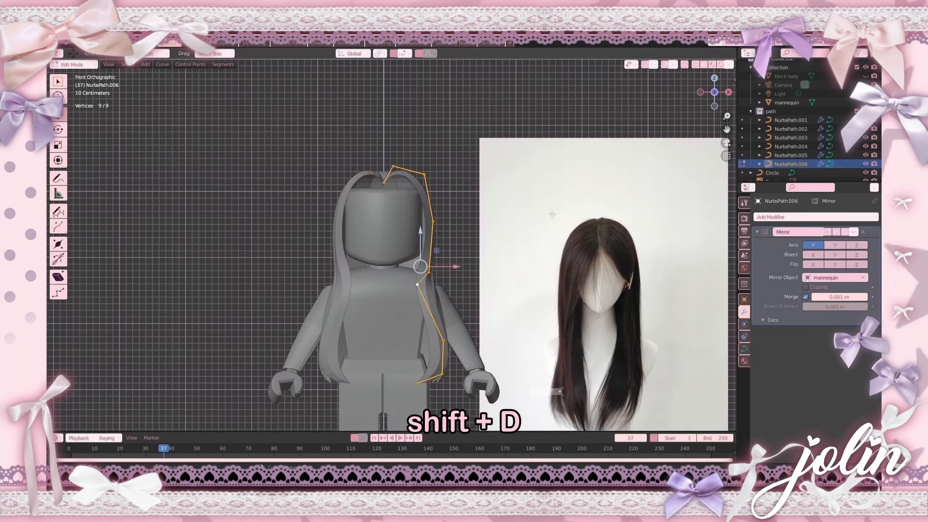
pyautogui.hotkey('alt', 's')
pyautogui.click(506, 217)
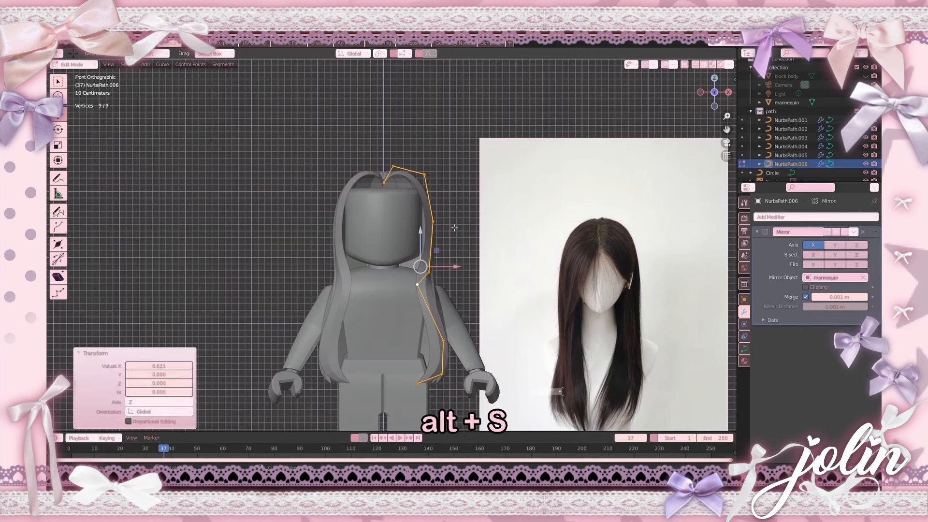
# Step: Move the narrow copy's six lower control points inward and raise its two tip points by 0.11968 m
pyautogui.press('Tab')
pyautogui.press('Tab')
pyautogui.moveTo(393, 211); pyautogui.dragTo(486, 386)
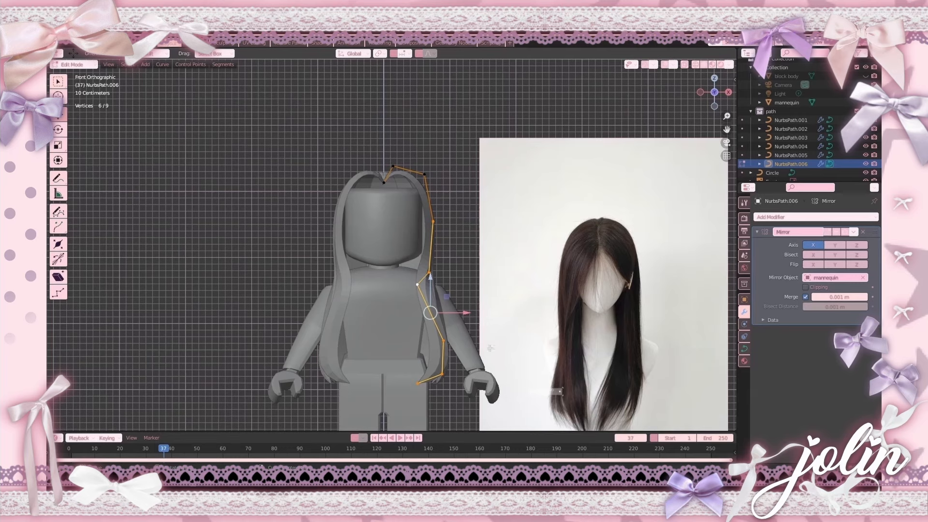
pyautogui.moveTo(461, 314); pyautogui.dragTo(454, 315)
pyautogui.moveTo(391, 394); pyautogui.dragTo(420, 352)
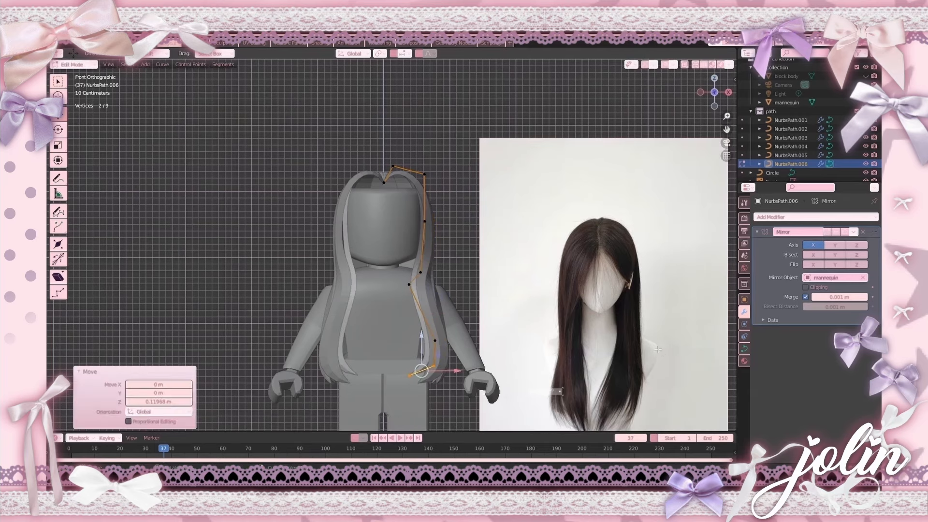
# Step: Nudge the narrow copy's lower, chest-height and head-height control points to adjust how it hangs beside the wider strand
pyautogui.moveTo(420, 352); pyautogui.dragTo(549, 358, button='middle')
pyautogui.keyDown('shift'); pyautogui.click(382, 350); pyautogui.keyUp('shift')
pyautogui.moveTo(389, 372); pyautogui.dragTo(383, 373)
pyautogui.click(357, 286)
pyautogui.moveTo(356, 286); pyautogui.dragTo(360, 286)
pyautogui.moveTo(361, 286); pyautogui.dragTo(319, 314, button='middle')
pyautogui.click(353, 216)
pyautogui.moveTo(363, 216); pyautogui.dragTo(367, 216)
pyautogui.moveTo(367, 216); pyautogui.dragTo(383, 253, button='middle')
pyautogui.press('Tab')
# Step: Delete the narrow copy of the front strand
pyautogui.press('KP_1')
pyautogui.click(437, 310)
pyautogui.press('Tab')
pyautogui.moveTo(439, 354); pyautogui.dragTo(415, 314, button='middle')
pyautogui.press('Tab')
pyautogui.press('Delete')
# Step: Duplicate the wide front strand, offsetting the copy by -0.001673 m in X, 0.00127 m in Y and 0.004546 m in Z
pyautogui.click(416, 269)
pyautogui.scroll(3, 415, 314)
pyautogui.click(394, 237)
pyautogui.click(357, 238)
pyautogui.hotkey('shift', 'd')
pyautogui.click(433, 190)
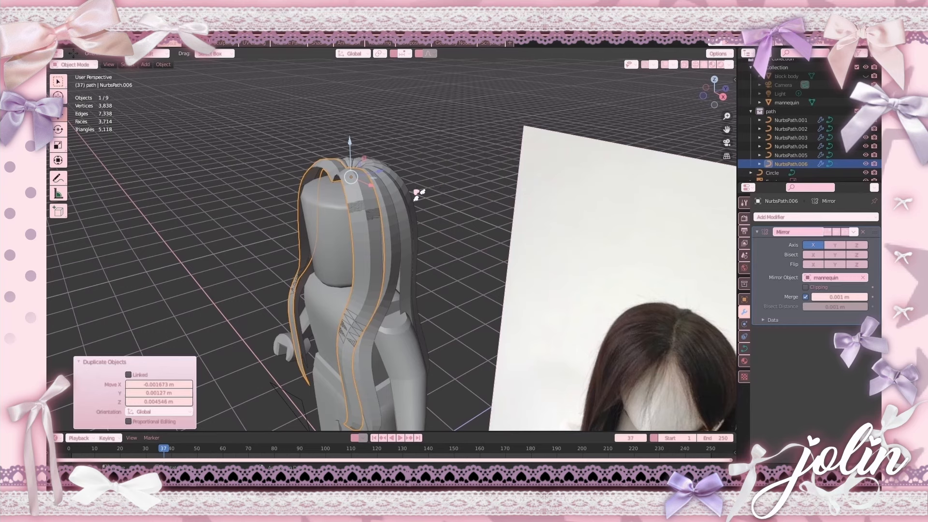
# Step: Select the copied front strand's three control points around the parting and tilt them by 21.8°
pyautogui.press('Tab')
pyautogui.moveTo(283, 144); pyautogui.dragTo(389, 330)
pyautogui.moveTo(389, 210); pyautogui.dragTo(341, 195)
pyautogui.moveTo(299, 158); pyautogui.dragTo(358, 208)
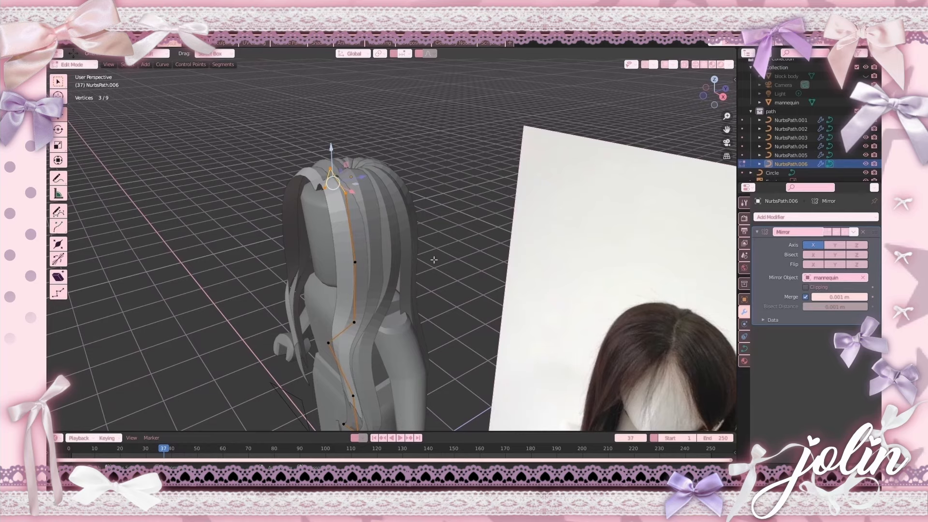
pyautogui.hotkey('ctrl', 't')
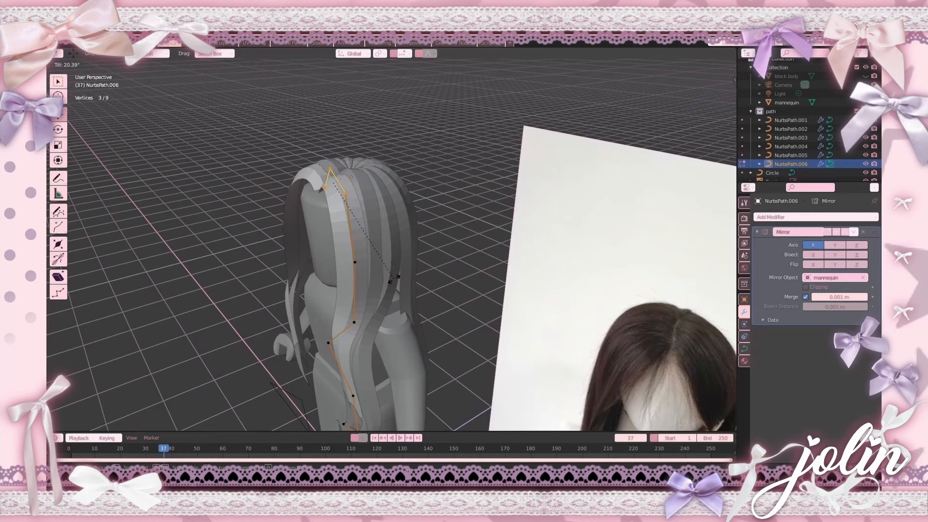
pyautogui.click(391, 280)
pyautogui.moveTo(390, 280)
pyautogui.mouseDown(button='middle')
pyautogui.moveTo(367, 278)
pyautogui.moveTo(401, 277)
pyautogui.moveTo(378, 276)
pyautogui.mouseUp(button='middle')
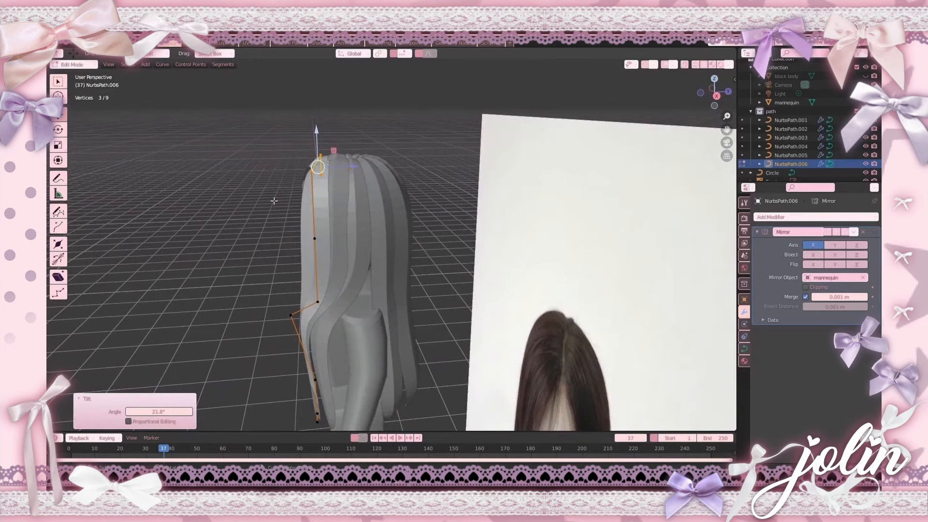
# Step: Narrow the strand copy at its five lower control points, undoing a 0.1565 m outward move in X
pyautogui.moveTo(437, 316); pyautogui.dragTo(411, 289, button='middle')
pyautogui.moveTo(406, 258); pyautogui.dragTo(455, 392)
pyautogui.hotkey('alt', 's')
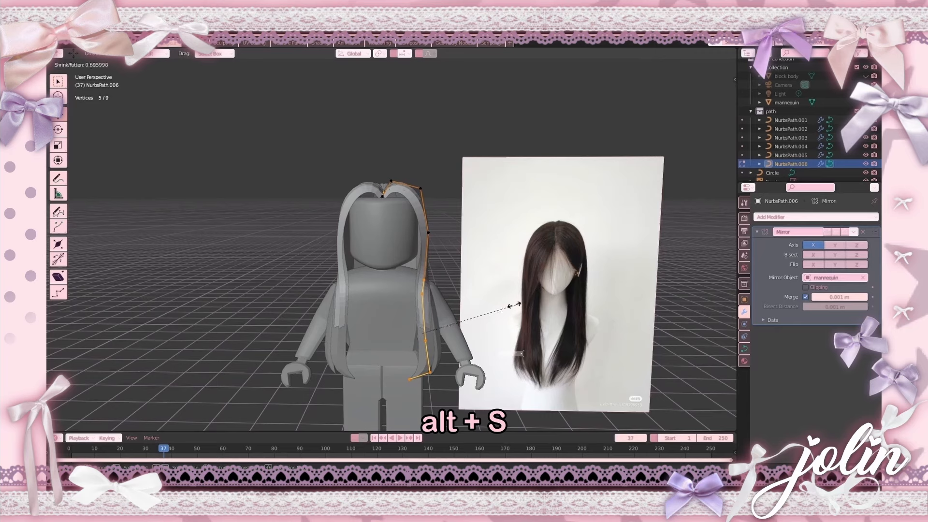
pyautogui.click(489, 311)
pyautogui.moveTo(457, 335); pyautogui.dragTo(468, 335)
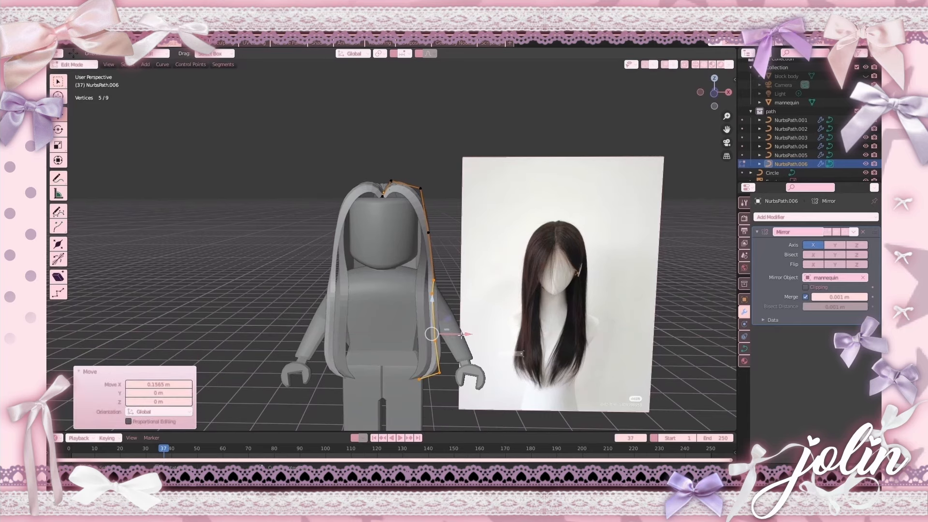
pyautogui.hotkey('ctrl', 'z')
# Step: Tilt the strand copy's three control points that run from beside the crown down to neck height
pyautogui.press('KP_1')
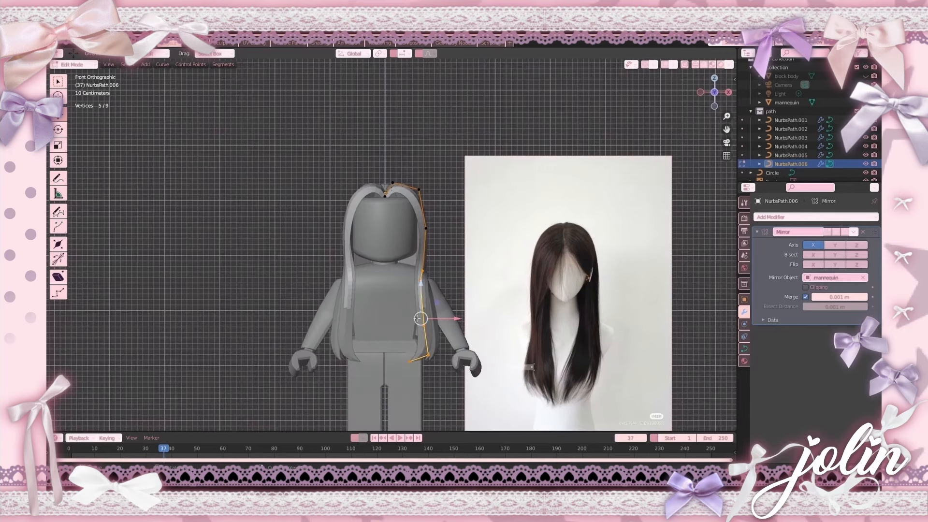
pyautogui.moveTo(418, 319); pyautogui.dragTo(476, 315, button='middle')
pyautogui.scroll(5, 477, 315)
pyautogui.keyDown('shift'); pyautogui.click(527, 310); pyautogui.keyUp('shift')
pyautogui.moveTo(614, 278); pyautogui.dragTo(497, 276, button='middle')
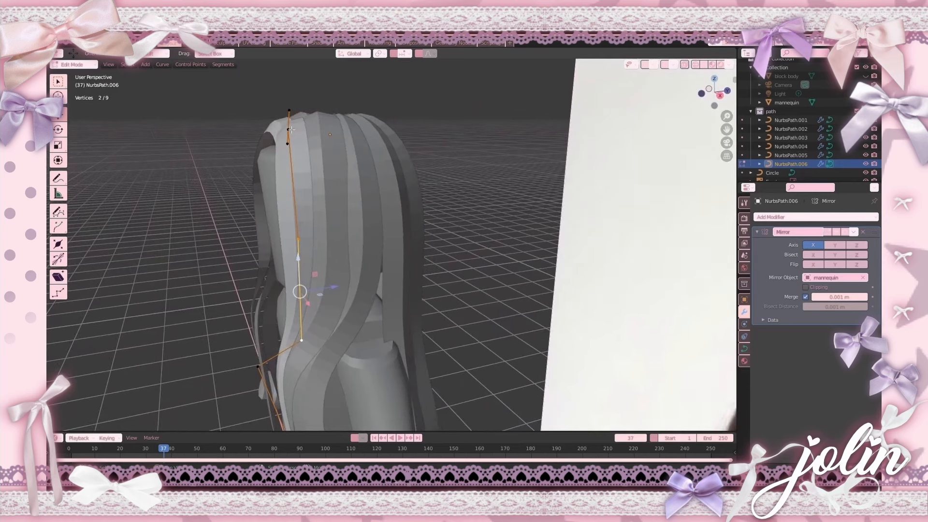
pyautogui.moveTo(291, 129); pyautogui.dragTo(319, 145, button='middle')
pyautogui.keyDown('shift'); pyautogui.click(318, 154); pyautogui.keyUp('shift')
pyautogui.hotkey('ctrl', 't')
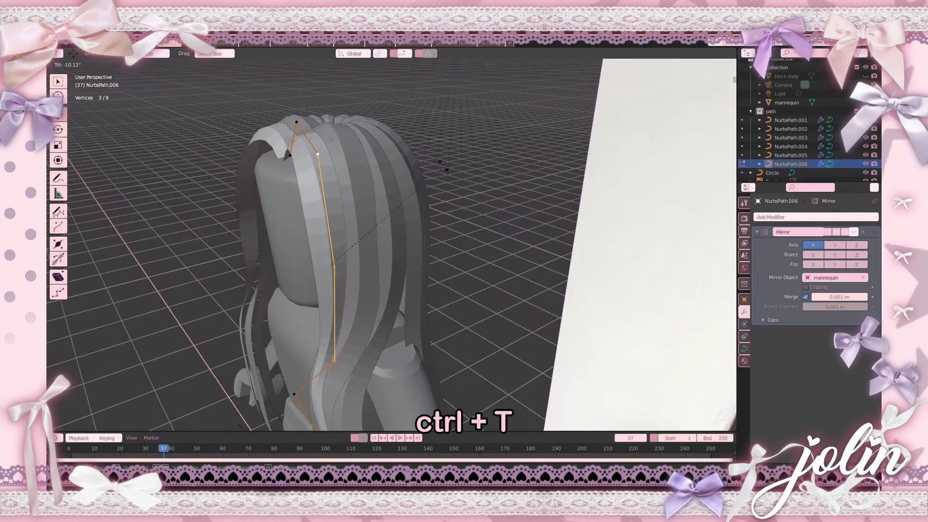
pyautogui.click(449, 227)
# Step: Duplicate the front strand again and tilt the copy's four upper control points by 20.5°
pyautogui.press('Tab')
pyautogui.hotkey('shift', 'd')
pyautogui.press('Tab')
pyautogui.moveTo(449, 226); pyautogui.dragTo(416, 213, button='middle')
pyautogui.moveTo(327, 162)
pyautogui.mouseDown()
pyautogui.moveTo(328, 153)
pyautogui.moveTo(340, 182)
pyautogui.moveTo(316, 167)
pyautogui.mouseUp()
pyautogui.click(315, 166)
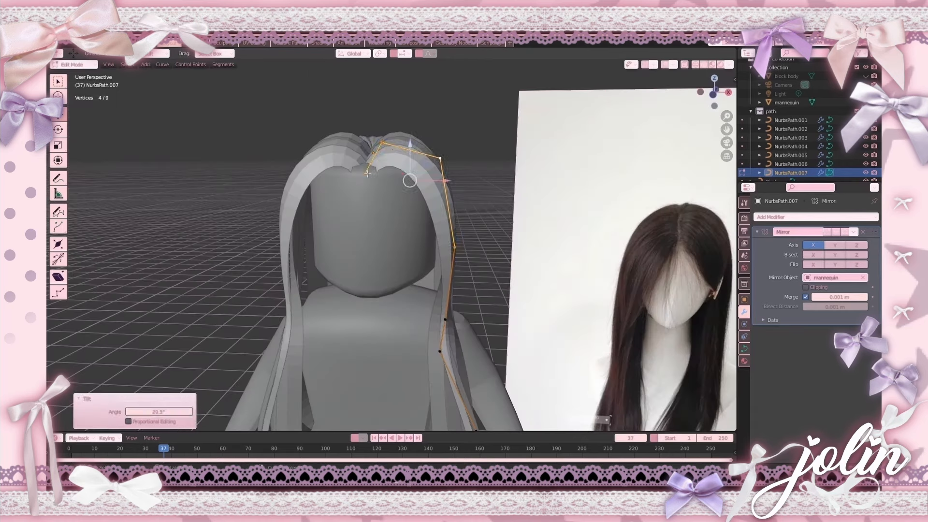
# Step: Shrink the new copy's end point at the parting by a factor of 0.436 and slide it inward along X
pyautogui.click(365, 173)
pyautogui.hotkey('alt', 's')
pyautogui.click(431, 142)
pyautogui.press('g')
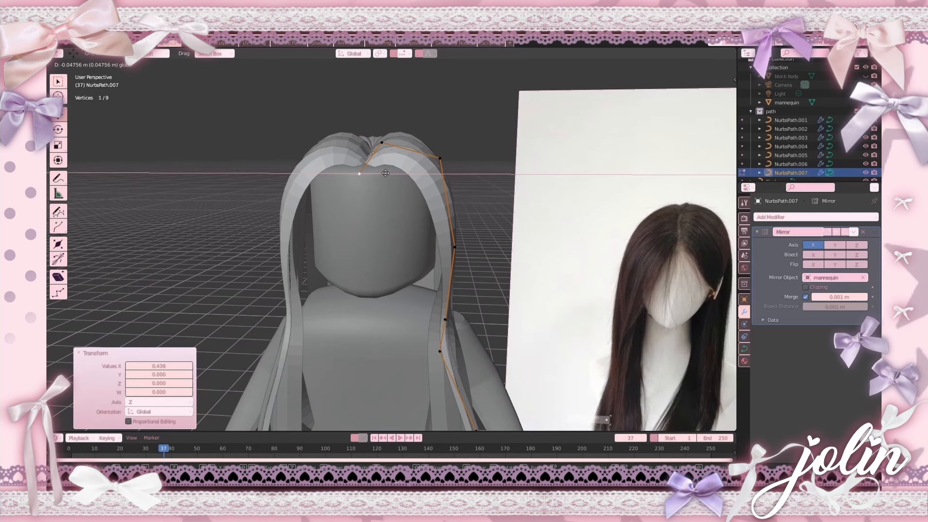
# Step: Reposition the copy's upper-side and head-height control points in front view to shape the curve around the face
pyautogui.press('KP_1')
pyautogui.click(425, 168)
pyautogui.click(451, 226)
pyautogui.click(427, 168)
pyautogui.press('g')
pyautogui.click(427, 166)
pyautogui.click(452, 227)
pyautogui.press('g')
pyautogui.click(461, 240)
# Step: Raise the innermost front strand's chest-height control point by 0.10484 m and move it 0.073534 m in Y
pyautogui.scroll(-3, 461, 239)
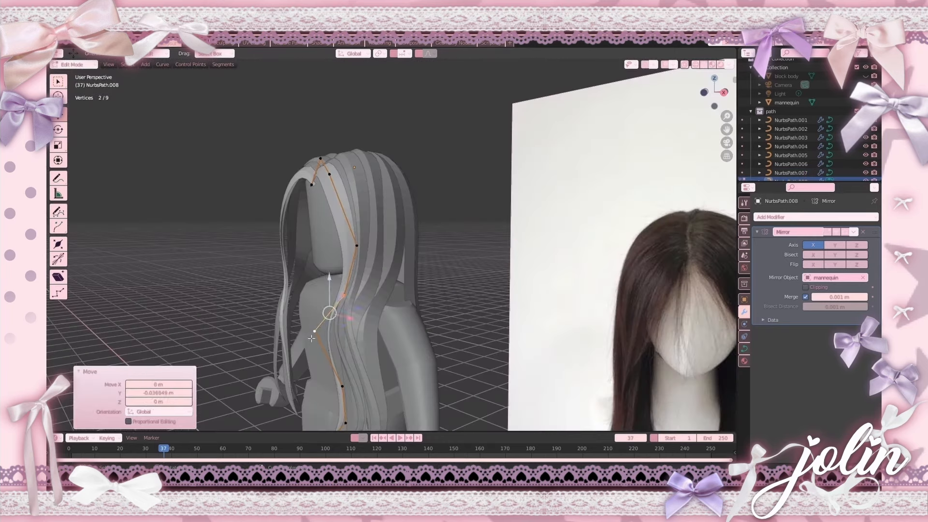
pyautogui.click(315, 332)
pyautogui.moveTo(316, 309); pyautogui.dragTo(318, 299)
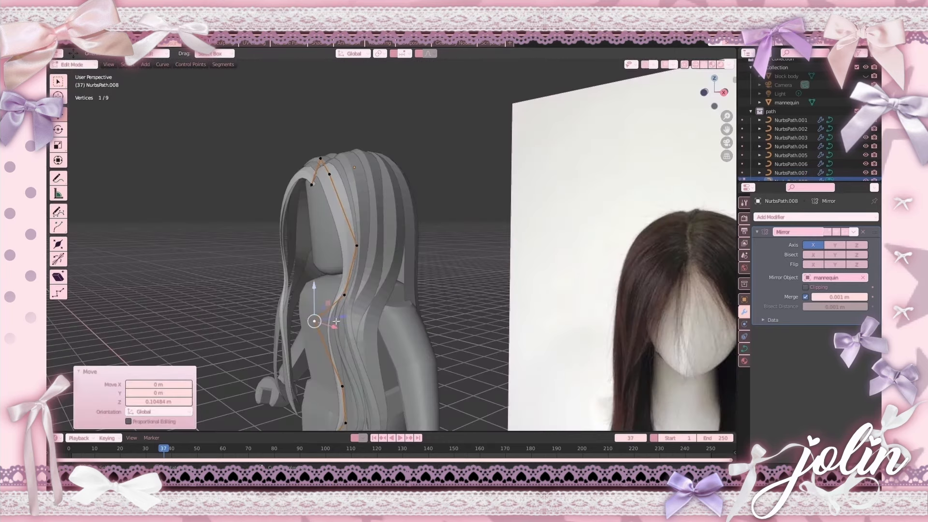
pyautogui.press('KP_1')
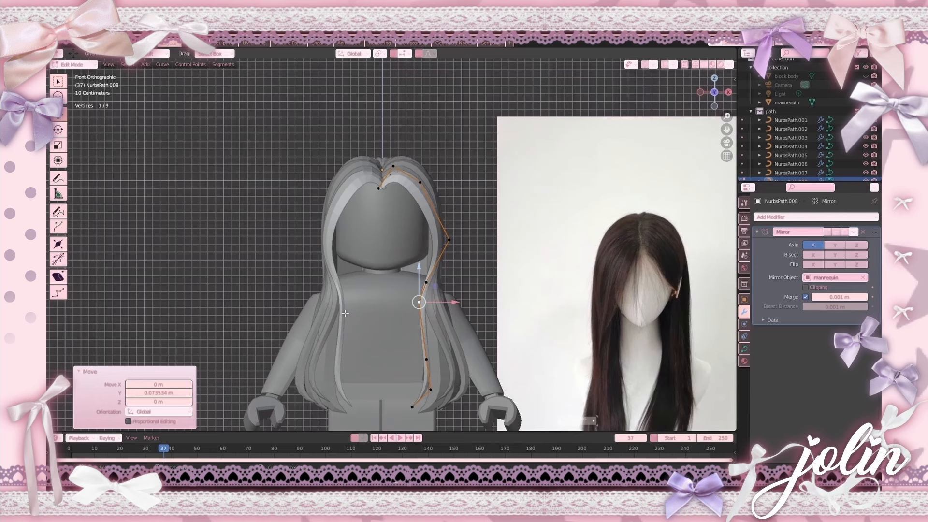
# Step: Move the innermost front strand's waist-height control point slightly outward and down in front view
pyautogui.press('Tab')
pyautogui.click(428, 305)
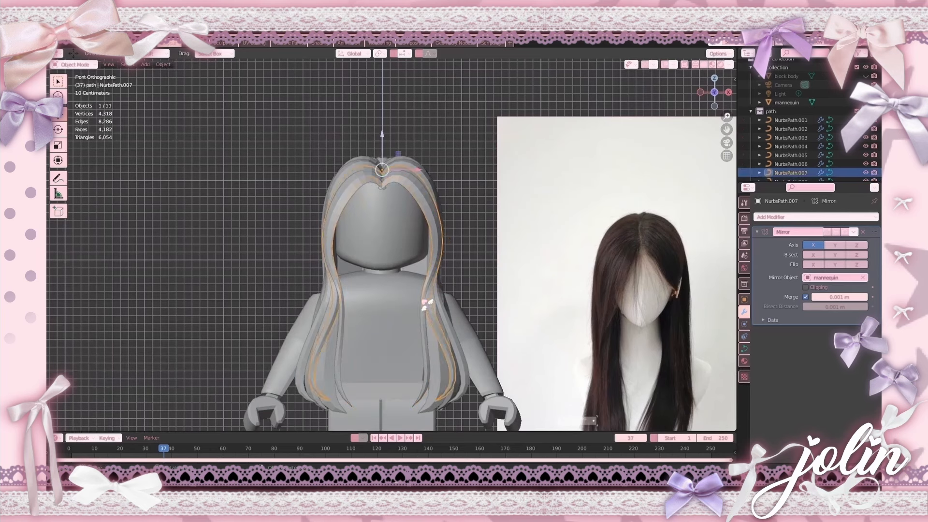
pyautogui.click(426, 305)
pyautogui.press('Tab')
pyautogui.click(425, 356)
pyautogui.press('g')
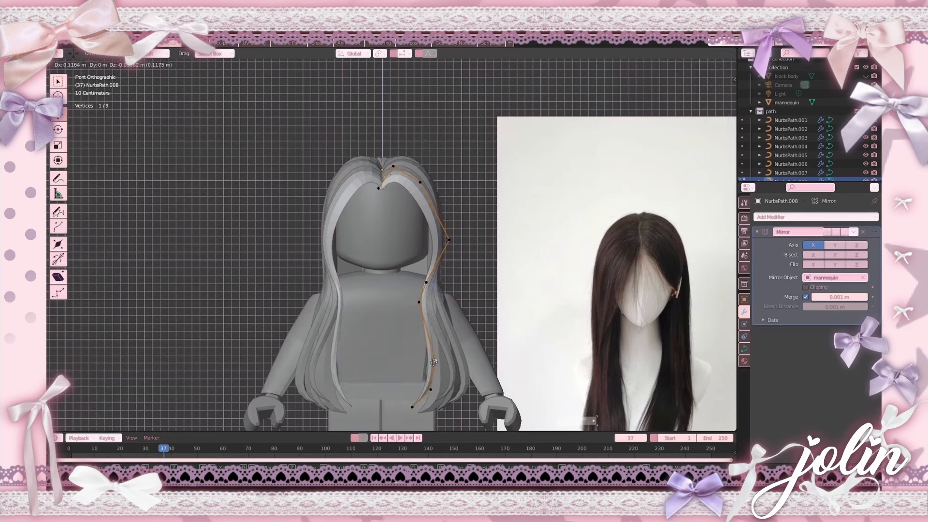
pyautogui.click(434, 362)
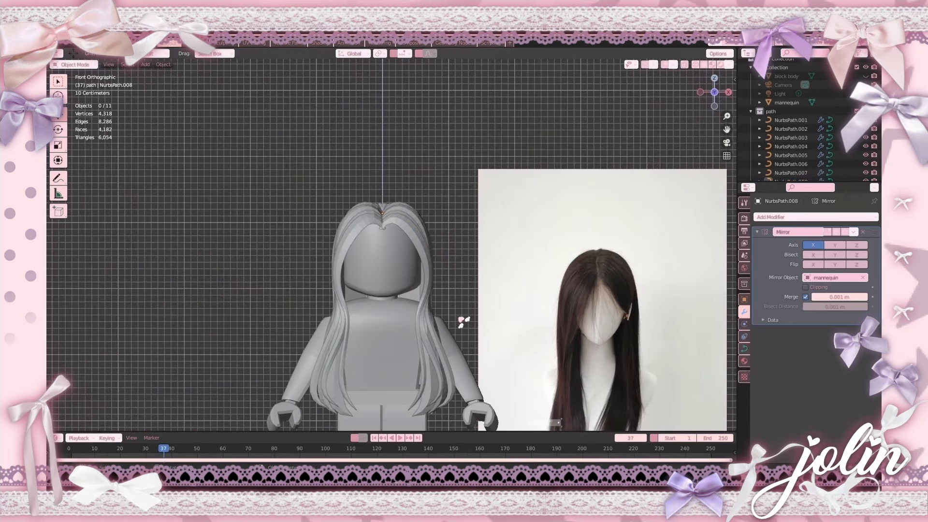
# Step: Duplicate the strand behind the ear and narrow the whole copy through its control points
pyautogui.scroll(2, 433, 259)
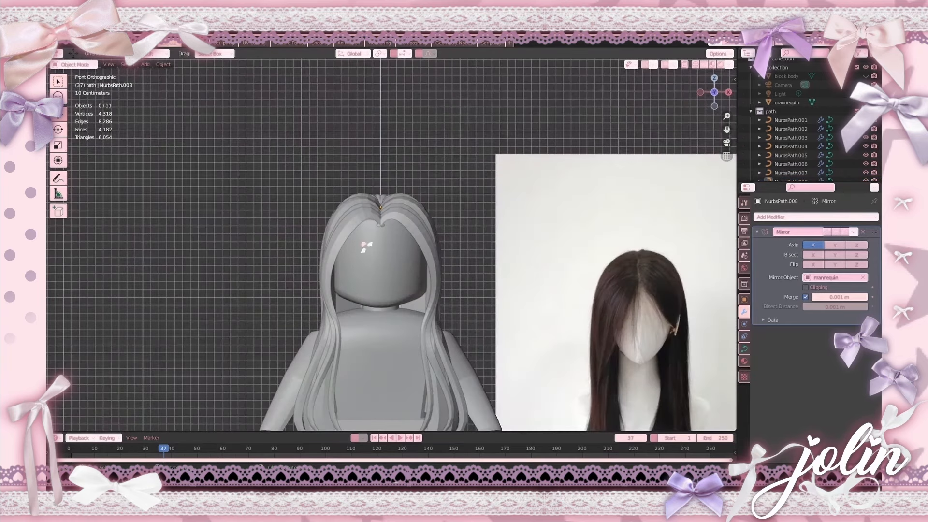
pyautogui.scroll(-2, 433, 228)
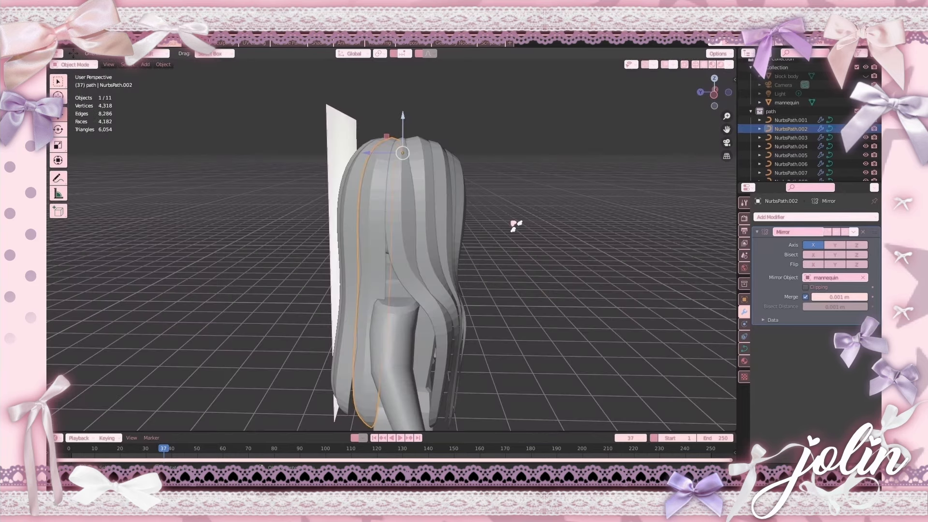
pyautogui.moveTo(525, 239); pyautogui.dragTo(556, 298, button='middle')
pyautogui.hotkey('shift', 'd')
pyautogui.click(556, 299)
pyautogui.press('Tab')
pyautogui.moveTo(507, 247); pyautogui.dragTo(405, 153, button='middle')
pyautogui.press('a')
pyautogui.hotkey('alt', 's')
pyautogui.click(535, 182)
# Step: Raise the thin side copy's topmost crown control point by 0.051351 m in Z
pyautogui.moveTo(397, 145); pyautogui.dragTo(483, 390)
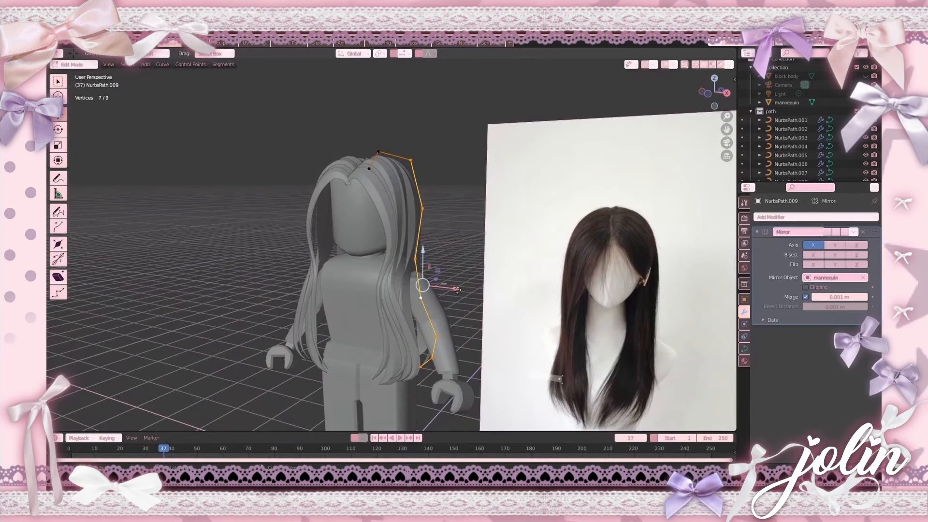
pyautogui.click(411, 160)
pyautogui.moveTo(410, 160); pyautogui.dragTo(349, 162, button='middle')
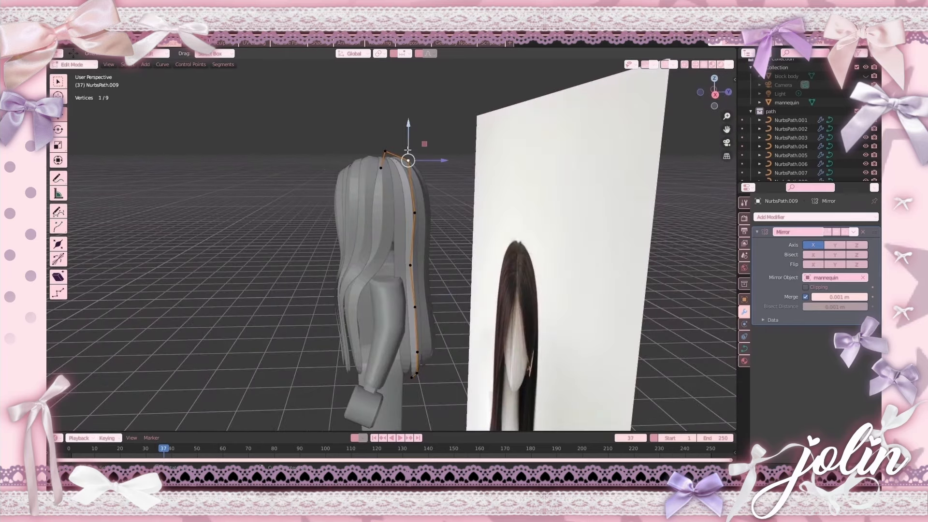
pyautogui.press('g')
pyautogui.press('z')
pyautogui.click(381, 123)
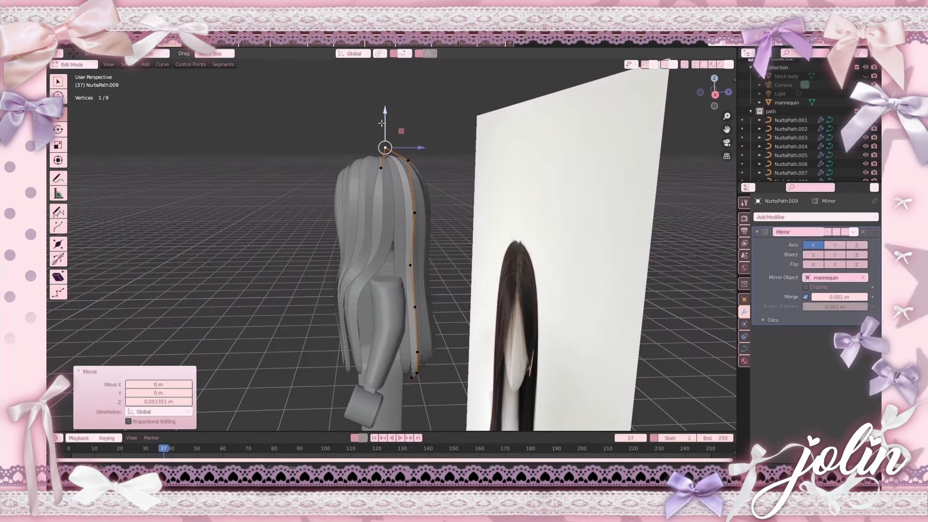
# Step: Rescale the width of all the side copy's control points, finishing with a factor of 0.850, and tilt them
pyautogui.press('KP_1')
pyautogui.moveTo(624, 169); pyautogui.dragTo(556, 196, button='middle')
pyautogui.press('a')
pyautogui.hotkey('alt', 's')
pyautogui.click(499, 214)
pyautogui.moveTo(536, 232); pyautogui.dragTo(455, 242, button='middle')
pyautogui.hotkey('alt', 's')
pyautogui.click(546, 233)
pyautogui.moveTo(541, 235); pyautogui.dragTo(480, 285, button='middle')
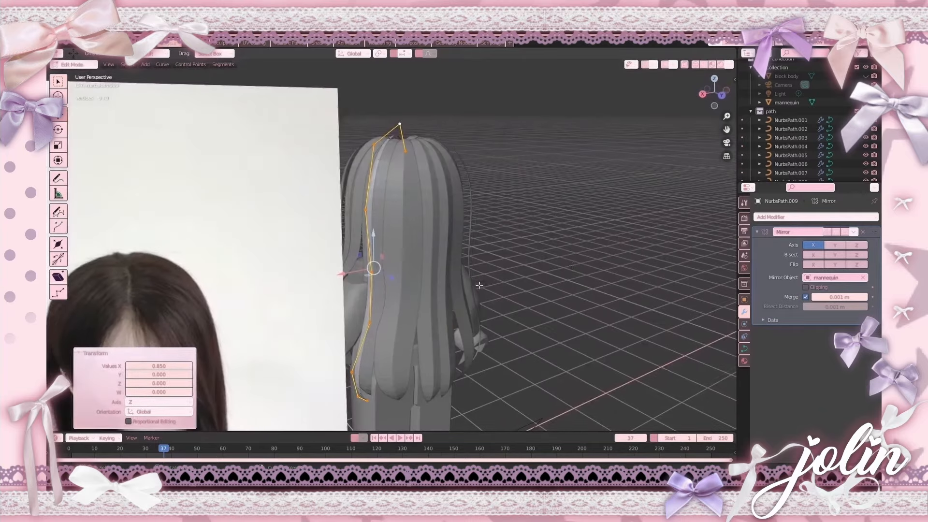
pyautogui.hotkey('ctrl', 't')
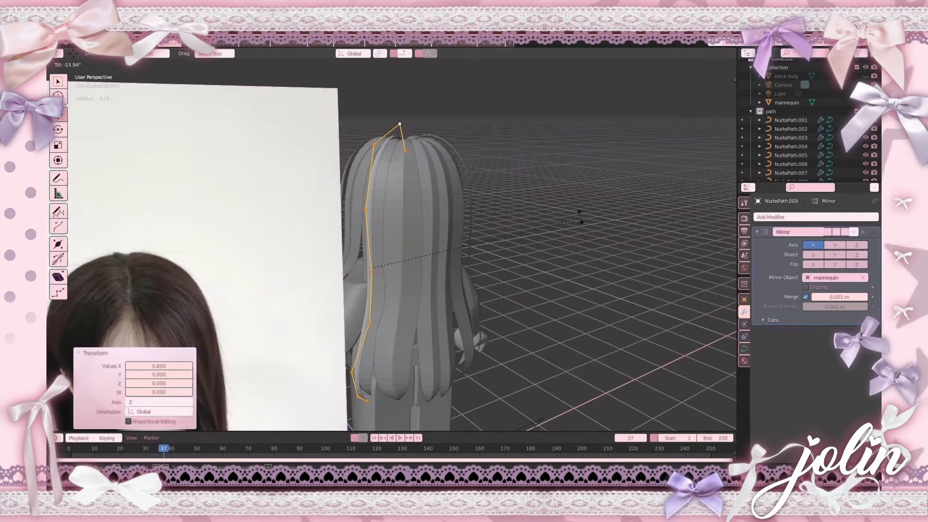
pyautogui.click(541, 178)
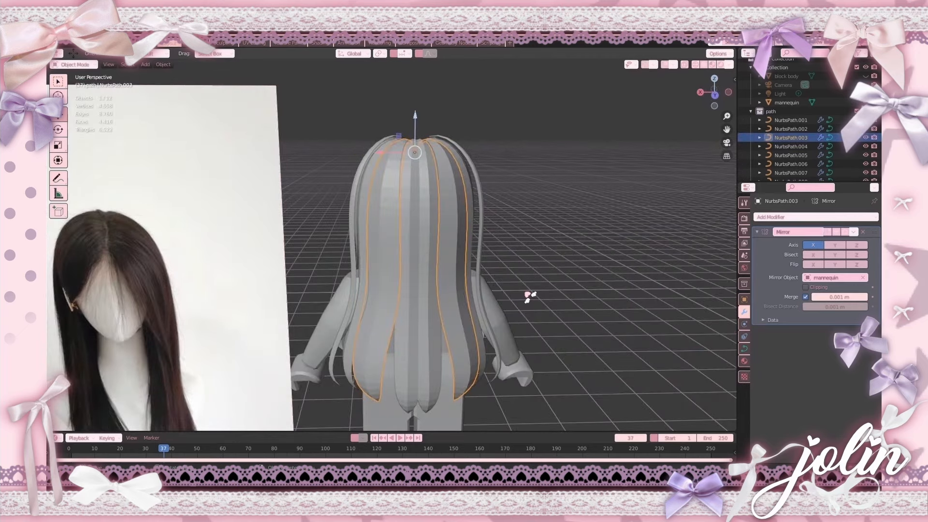
# Step: Duplicate the central back strand in place and rotate the copy around the Z axis so it sits off-centre
pyautogui.moveTo(498, 249); pyautogui.dragTo(498, 288, button='middle')
pyautogui.click(416, 215)
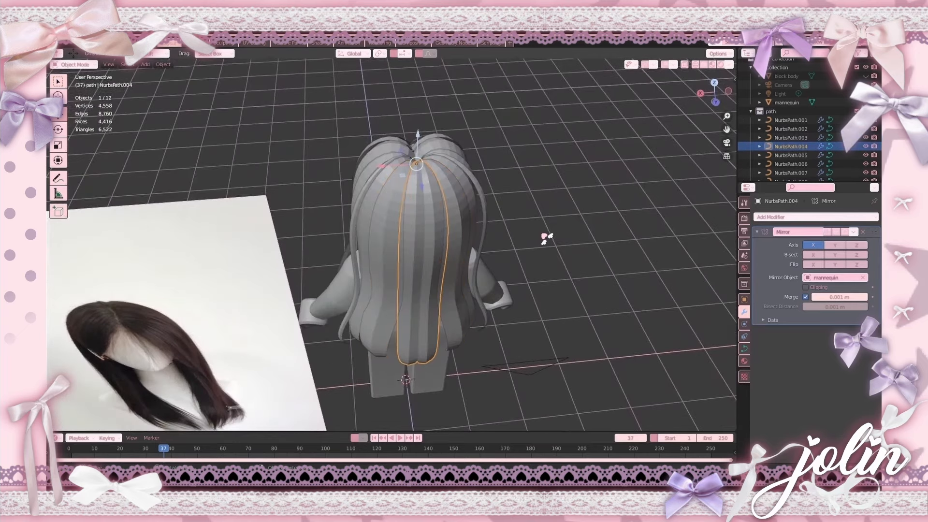
pyautogui.hotkey('shift', 'd')
pyautogui.rightClick(543, 238)
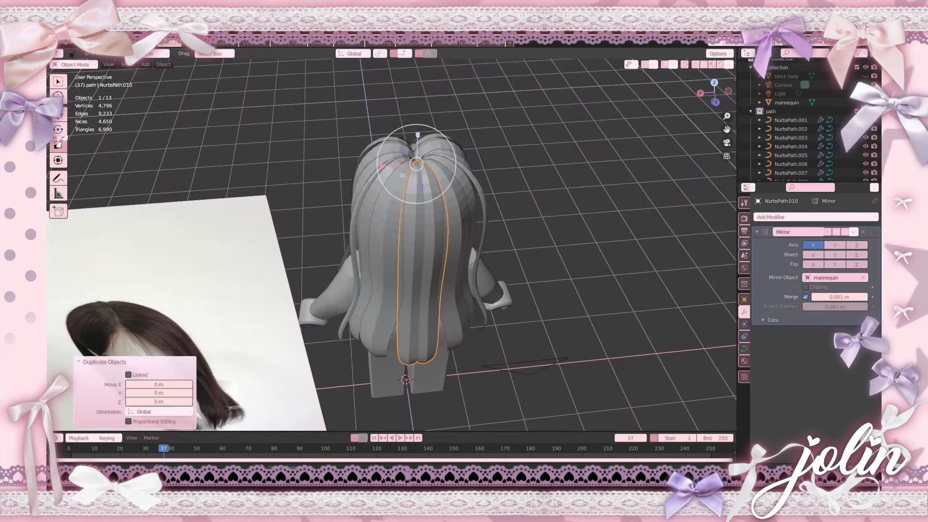
pyautogui.press('r')
pyautogui.press('r')
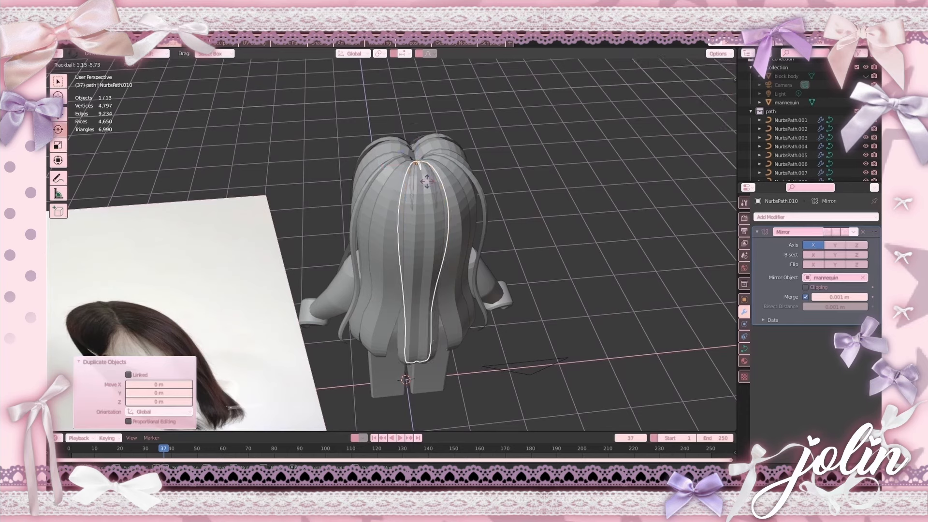
pyautogui.press('z')
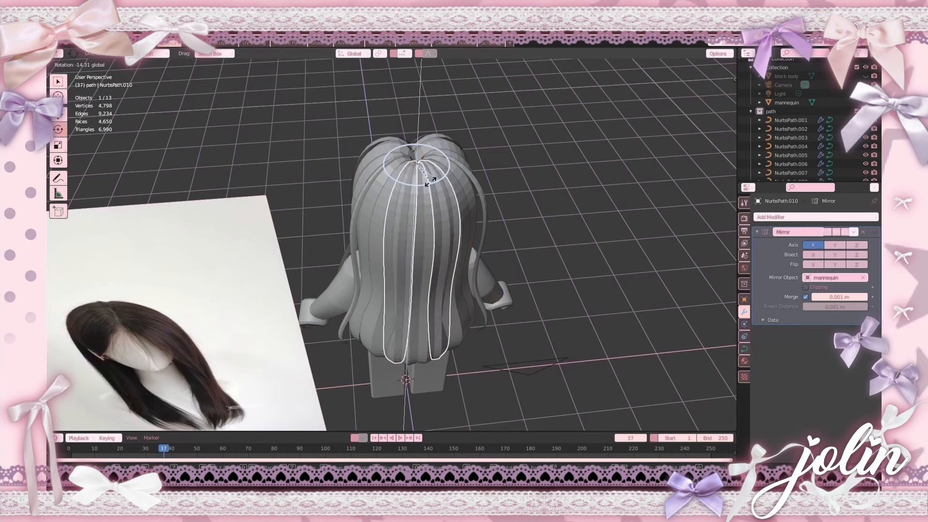
pyautogui.click(550, 158)
# Step: Narrow the rotated back copy evenly across all nine of its control points
pyautogui.press('Tab')
pyautogui.hotkey('alt', 's')
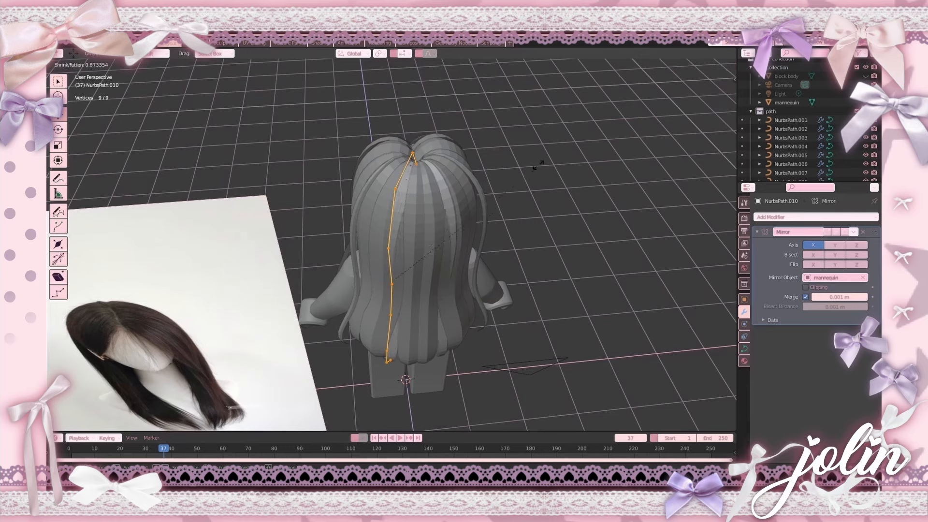
pyautogui.click(460, 183)
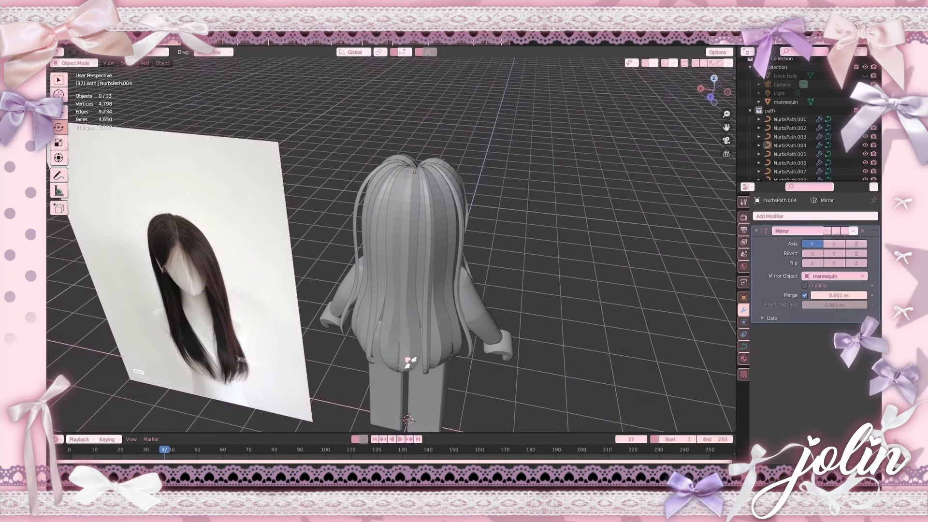
pyautogui.moveTo(480, 219); pyautogui.dragTo(405, 413, button='middle')
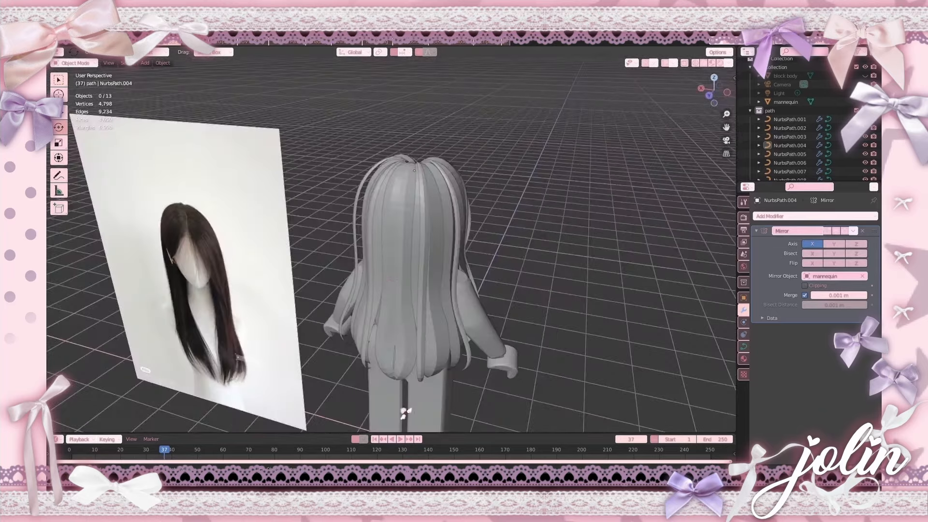
pyautogui.press('KP_1')
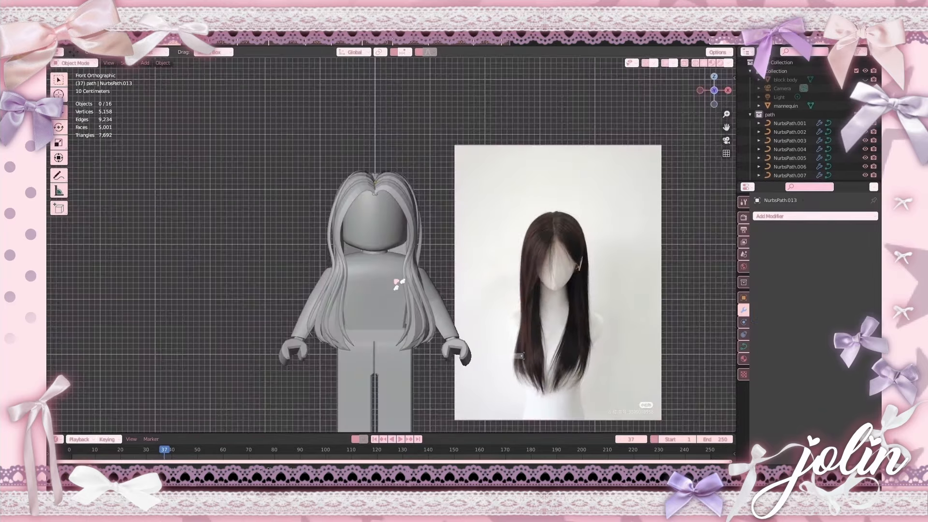
pyautogui.scroll(2, 396, 285)
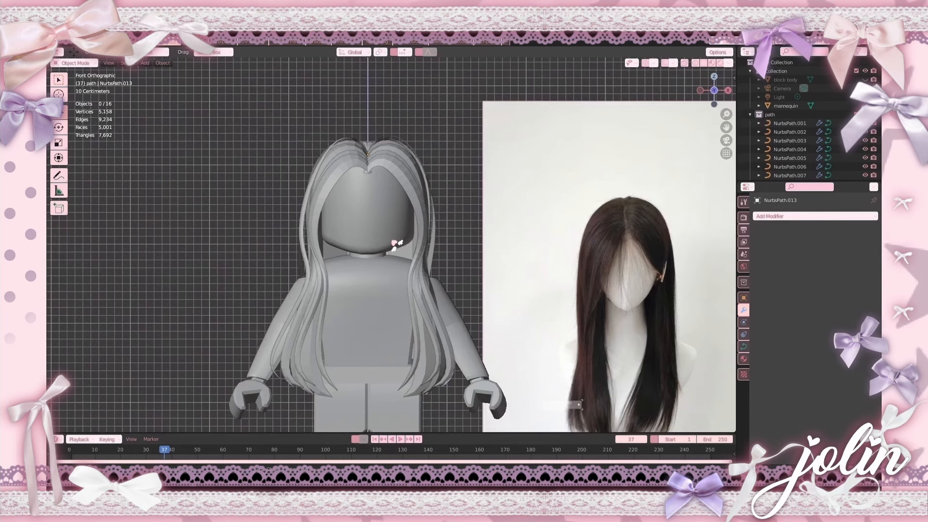
pyautogui.scroll(-2, 393, 280)
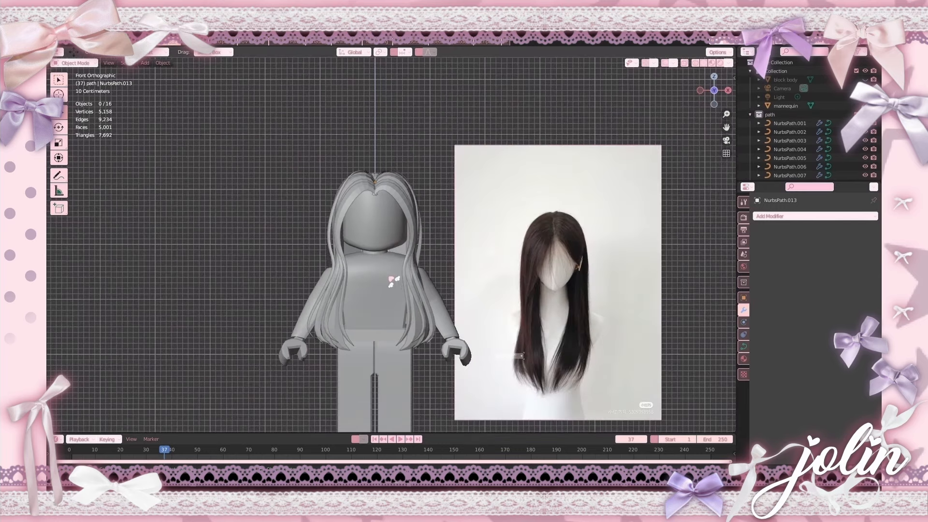
# Step: Select the eight thin overlay strands at the front, sides and back and move them into a new collection inside the path collection
pyautogui.click(329, 316)
pyautogui.scroll(2, 382, 311)
pyautogui.moveTo(381, 310); pyautogui.dragTo(404, 308, button='middle')
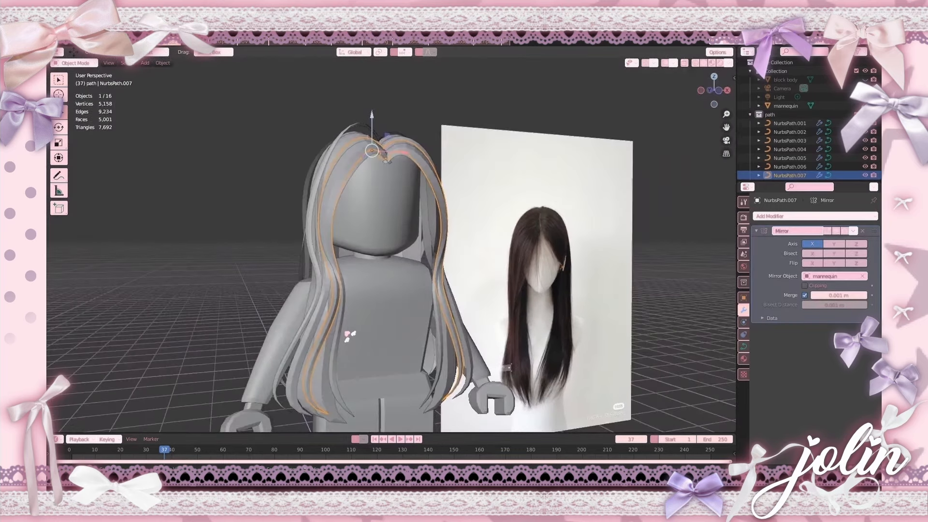
pyautogui.keyDown('shift'); pyautogui.click(327, 333); pyautogui.keyUp('shift')
pyautogui.keyDown('shift'); pyautogui.click(320, 334); pyautogui.keyUp('shift')
pyautogui.keyDown('shift'); pyautogui.click(310, 329); pyautogui.keyUp('shift')
pyautogui.moveTo(350, 314); pyautogui.dragTo(362, 288, button='middle')
pyautogui.keyDown('shift'); pyautogui.click(390, 207); pyautogui.keyUp('shift')
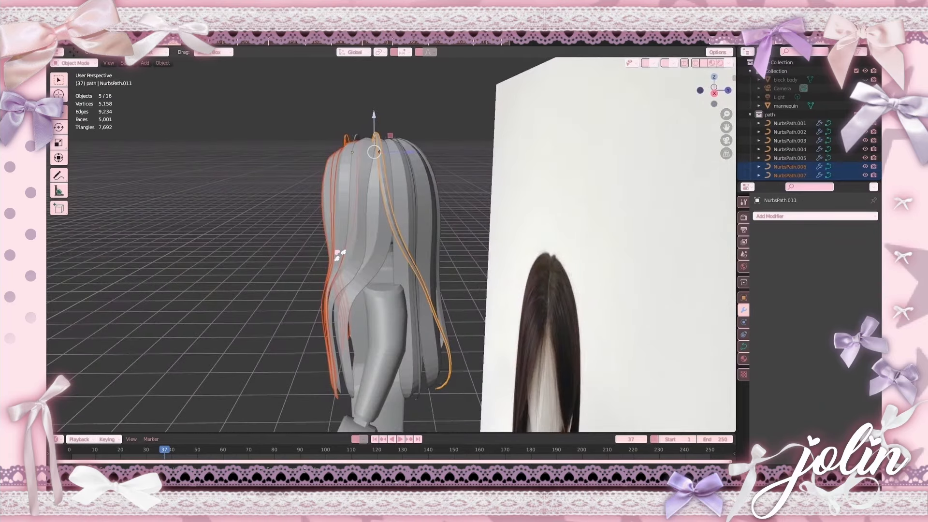
pyautogui.moveTo(290, 150); pyautogui.dragTo(330, 147, button='middle')
pyautogui.moveTo(438, 248); pyautogui.dragTo(407, 233, button='middle')
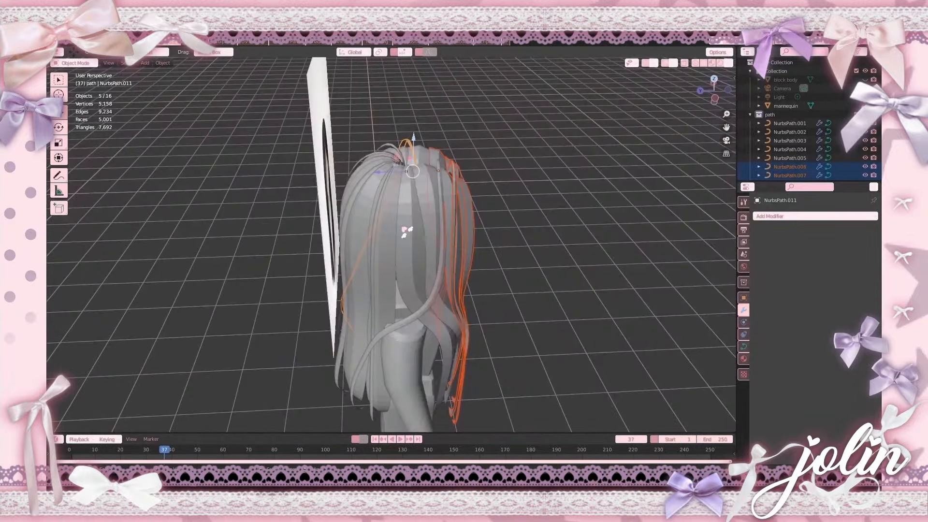
pyautogui.moveTo(408, 352)
pyautogui.mouseDown(button='middle')
pyautogui.moveTo(405, 334)
pyautogui.moveTo(442, 338)
pyautogui.moveTo(414, 335)
pyautogui.mouseUp(button='middle')
pyautogui.keyDown('shift'); pyautogui.click(405, 334); pyautogui.keyUp('shift')
pyautogui.keyDown('shift'); pyautogui.click(409, 330); pyautogui.keyUp('shift')
pyautogui.keyDown('shift'); pyautogui.click(345, 347); pyautogui.keyUp('shift')
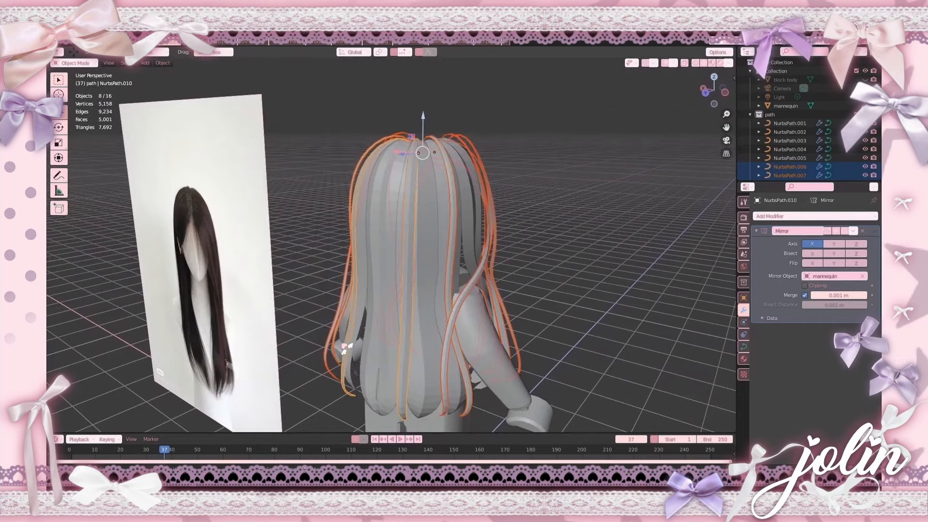
pyautogui.moveTo(345, 347); pyautogui.dragTo(265, 337, button='middle')
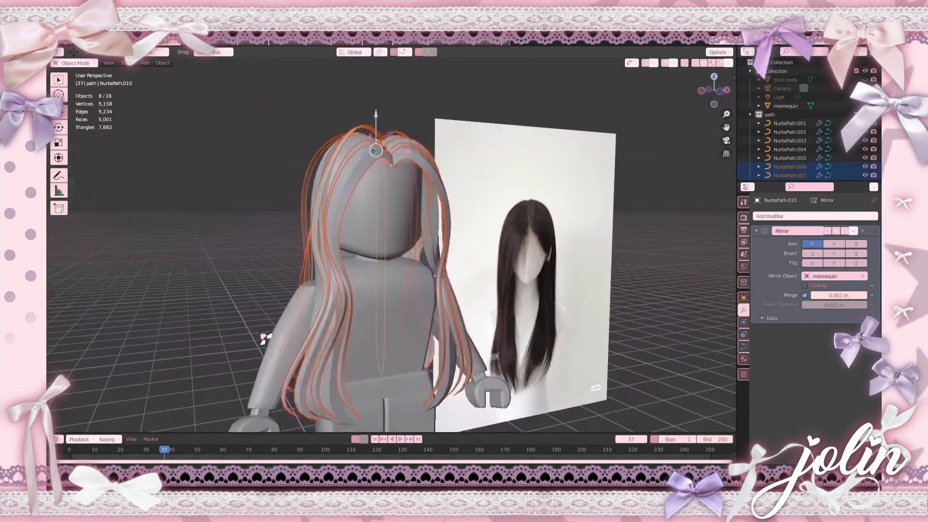
pyautogui.scroll(-2, 790, 152)
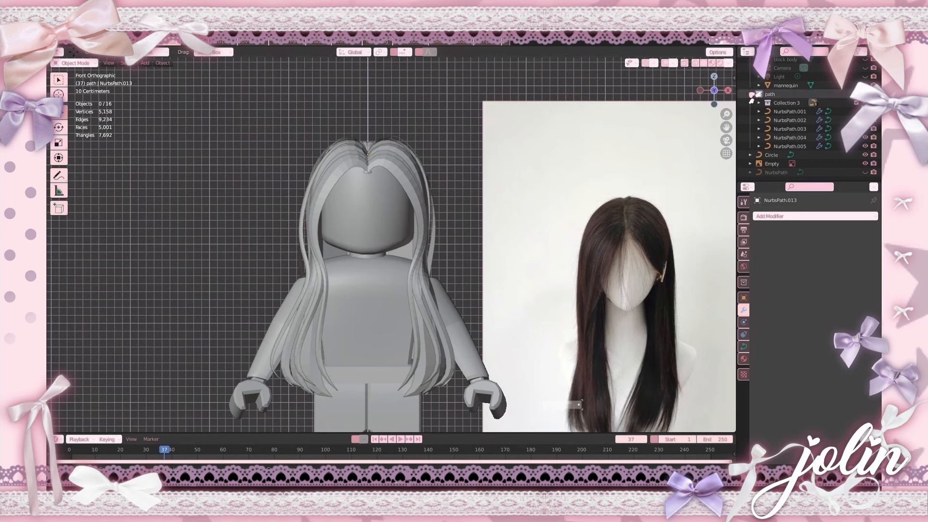
# Step: Duplicate the whole path collection with its strands and exclude the original collection from the scene view
pyautogui.click(751, 95)
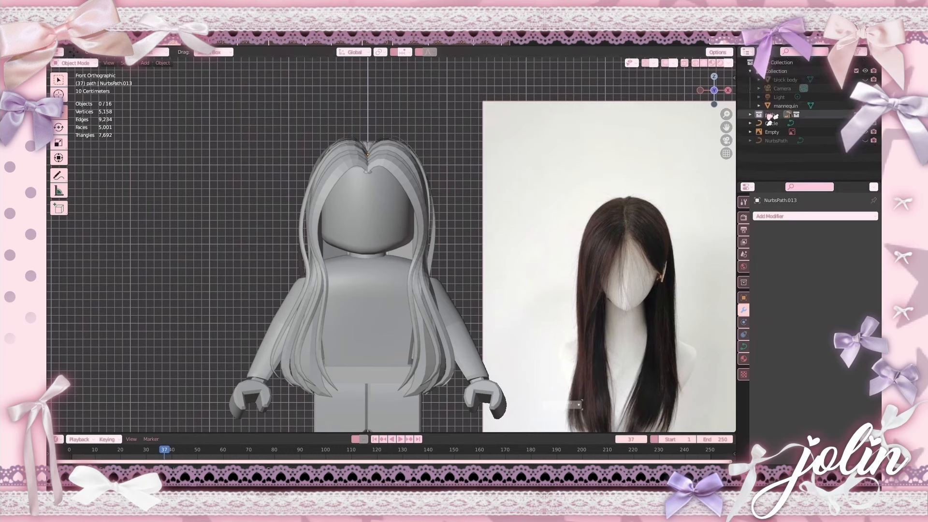
pyautogui.rightClick(747, 117)
pyautogui.click(738, 124)
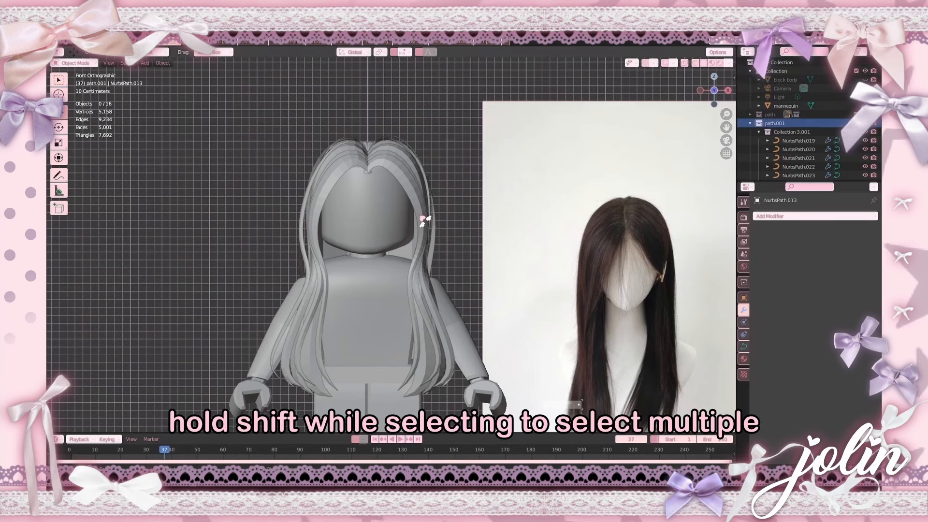
# Step: Remove the Mirror modifier from the duplicated strands by deleting it on the active strand and copying its empty modifier stack to the others
pyautogui.click(424, 215)
pyautogui.keyDown('shift'); pyautogui.click(431, 245); pyautogui.keyUp('shift')
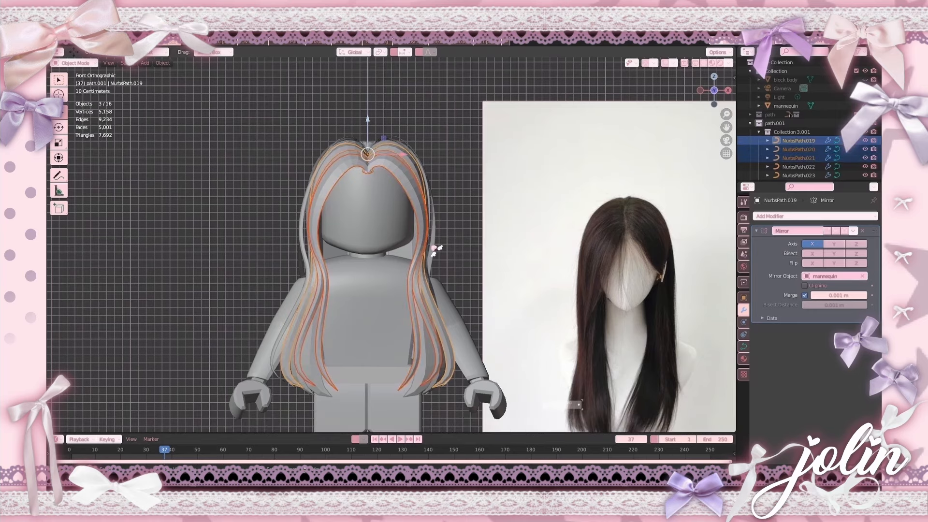
pyautogui.keyDown('shift'); pyautogui.click(434, 248); pyautogui.keyUp('shift')
pyautogui.keyDown('shift'); pyautogui.click(471, 361); pyautogui.keyUp('shift')
pyautogui.moveTo(475, 251); pyautogui.dragTo(247, 373, button='middle')
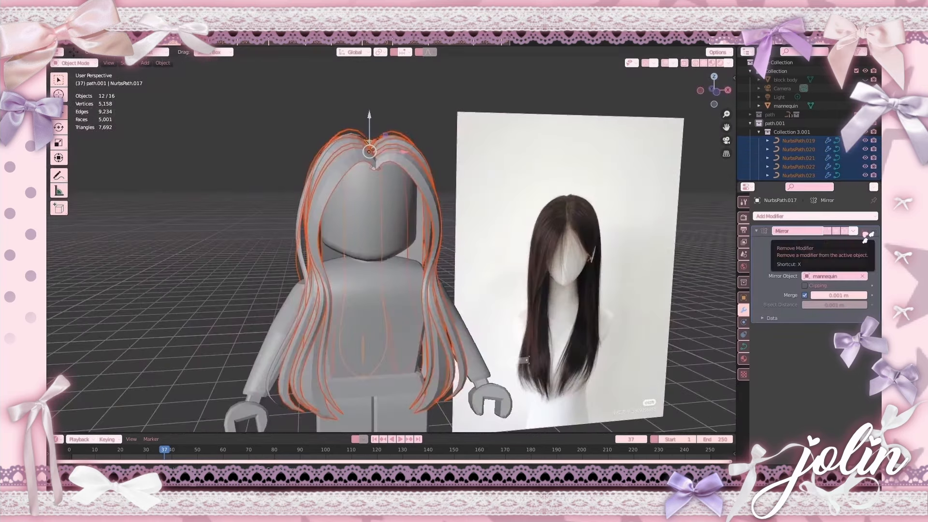
pyautogui.click(869, 234)
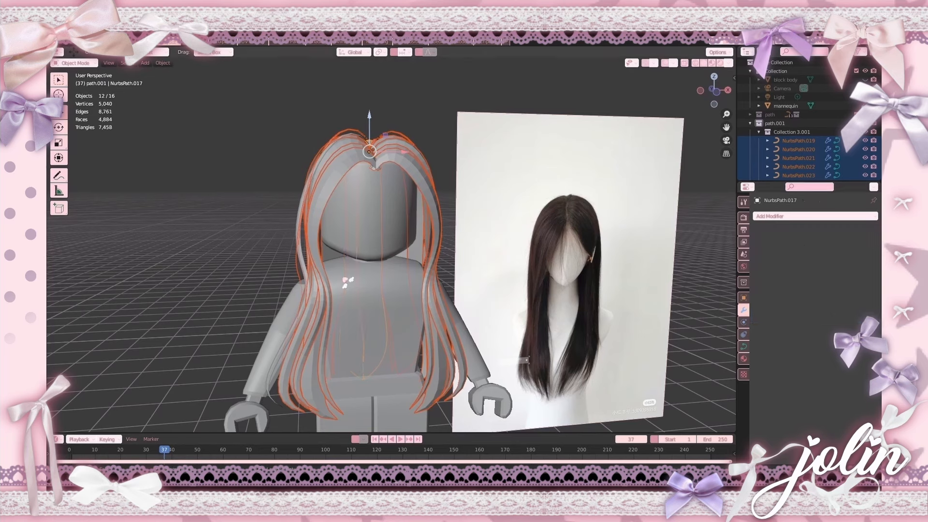
pyautogui.hotkey('ctrl', 'l')
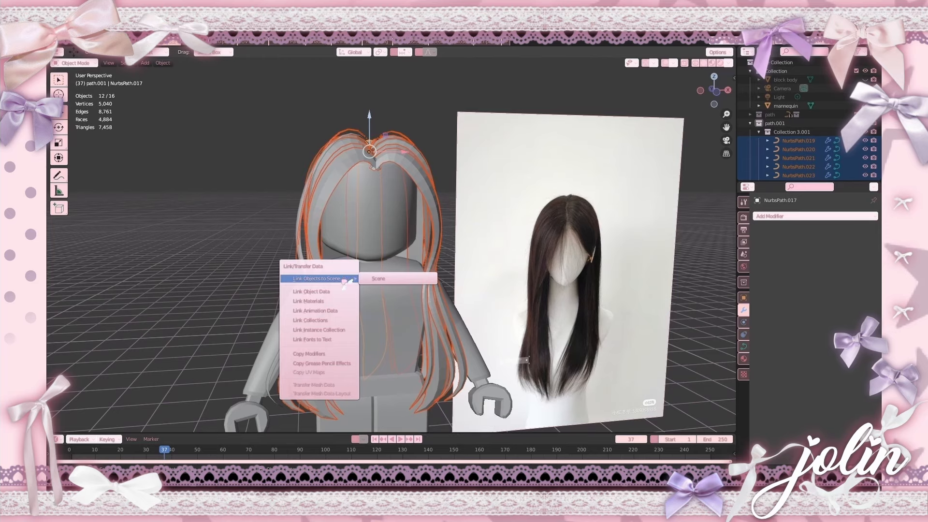
pyautogui.click(319, 353)
pyautogui.moveTo(439, 245); pyautogui.dragTo(546, 269, button='middle')
pyautogui.scroll(2, 384, 244)
pyautogui.click(419, 238)
pyautogui.moveTo(515, 320); pyautogui.dragTo(508, 274, button='middle')
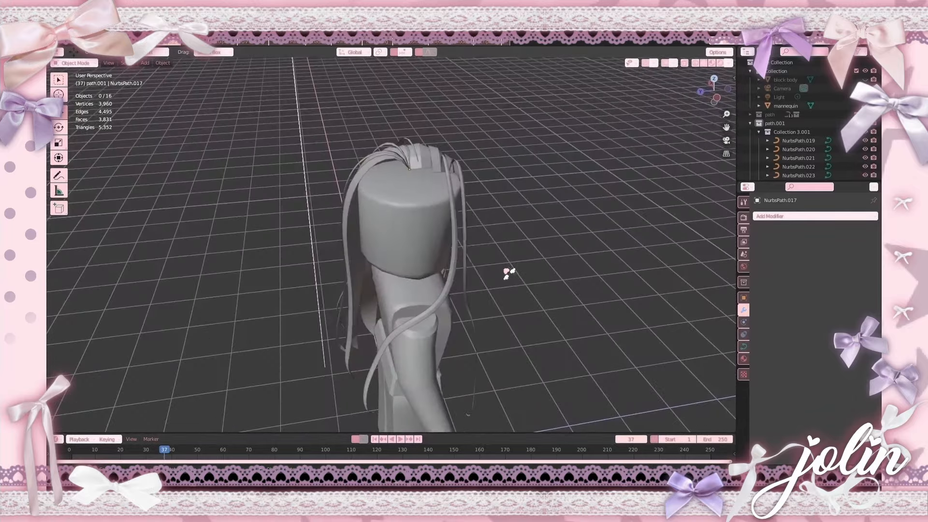
# Step: Select all the duplicated hair strands and convert them from curves to meshes
pyautogui.click(412, 144)
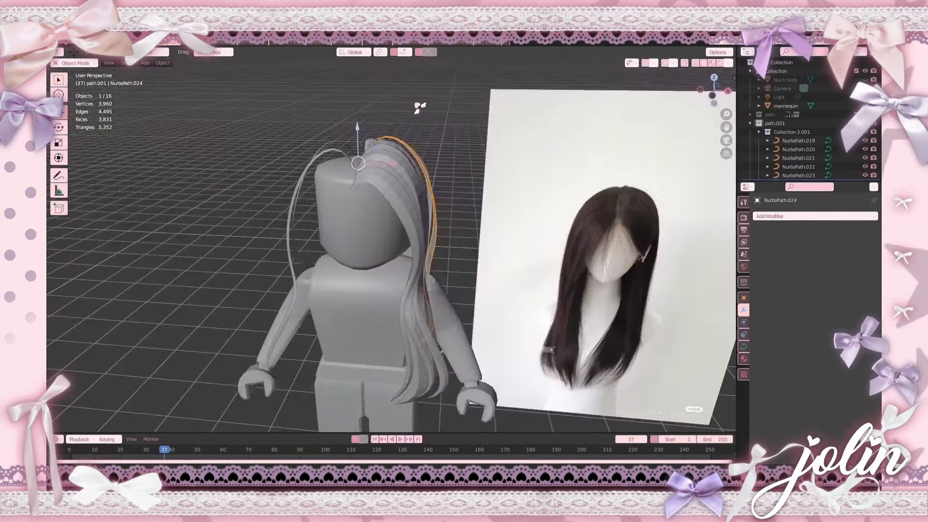
pyautogui.click(421, 108)
pyautogui.moveTo(454, 249); pyautogui.dragTo(430, 249, button='middle')
pyautogui.click(426, 250)
pyautogui.keyDown('shift'); pyautogui.click(427, 250); pyautogui.keyUp('shift')
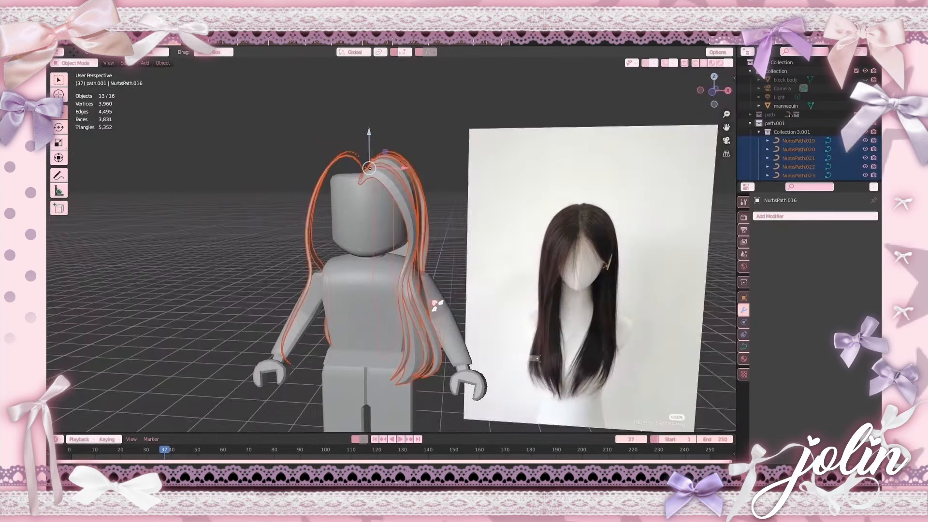
pyautogui.rightClick(408, 259)
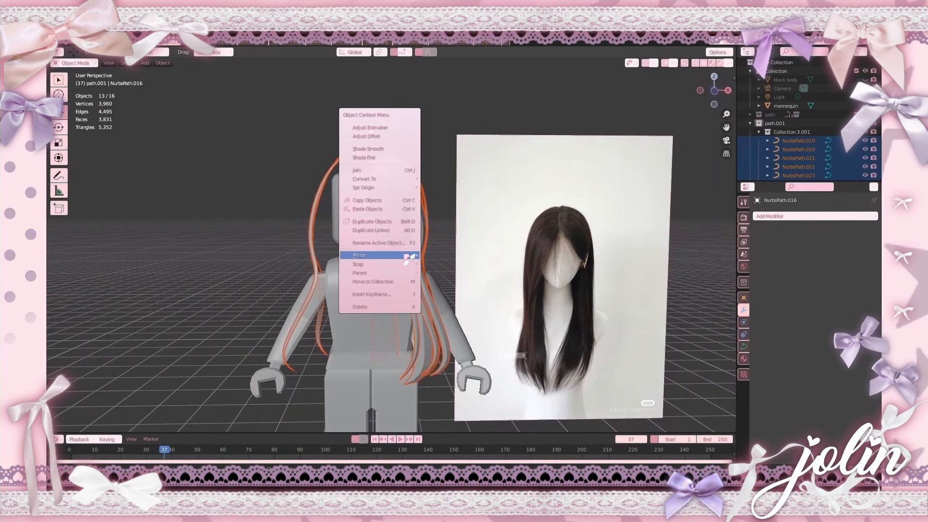
pyautogui.moveTo(411, 256)
pyautogui.moveTo(400, 180)
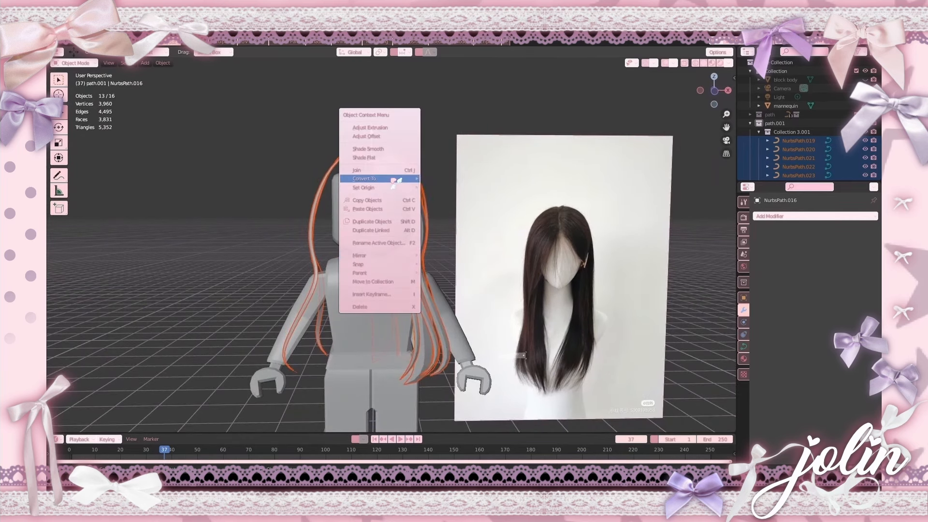
pyautogui.click(453, 189)
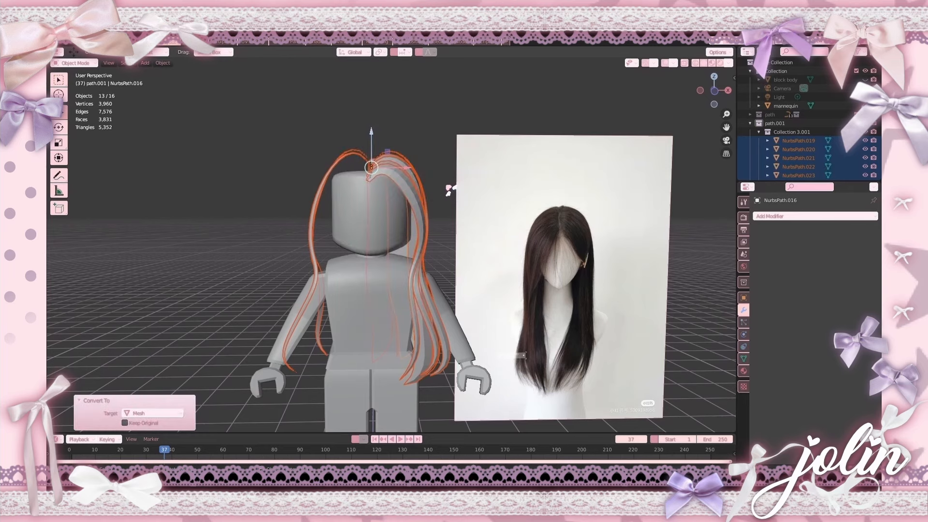
# Step: Select the ten mesh strands that need a mirrored half and give the active one an X-axis Mirror modifier with mannequin as Mirror Object
pyautogui.click(424, 192)
pyautogui.moveTo(424, 197); pyautogui.dragTo(379, 222, button='middle')
pyautogui.click(366, 218)
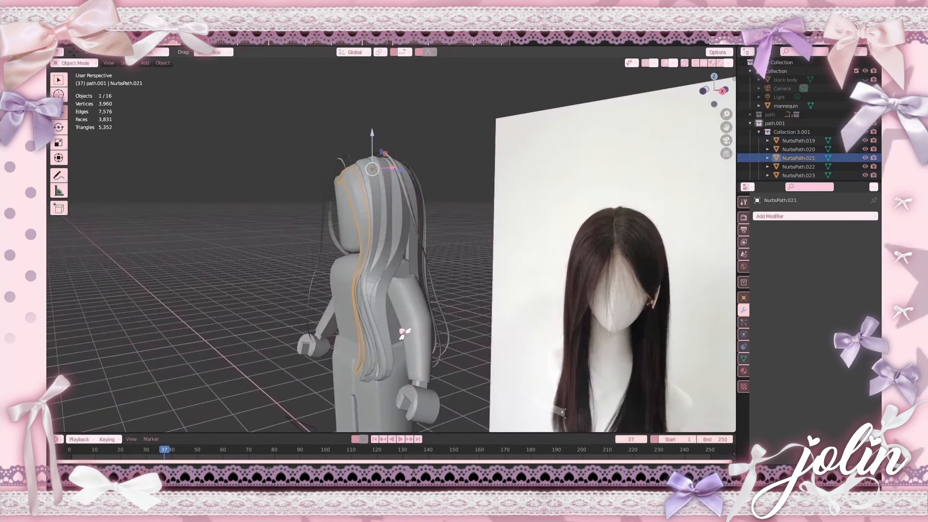
pyautogui.moveTo(401, 332); pyautogui.dragTo(427, 313, button='middle')
pyautogui.keyDown('shift'); pyautogui.click(413, 312); pyautogui.keyUp('shift')
pyautogui.keyDown('shift'); pyautogui.click(411, 342); pyautogui.keyUp('shift')
pyautogui.keyDown('shift'); pyautogui.click(418, 342); pyautogui.keyUp('shift')
pyautogui.moveTo(495, 345); pyautogui.dragTo(435, 342, button='middle')
pyautogui.keyDown('shift'); pyautogui.click(385, 271); pyautogui.keyUp('shift')
pyautogui.moveTo(502, 288); pyautogui.dragTo(379, 297, button='middle')
pyautogui.keyDown('shift'); pyautogui.click(386, 254); pyautogui.keyUp('shift')
pyautogui.keyDown('shift'); pyautogui.click(385, 244); pyautogui.keyUp('shift')
pyautogui.keyDown('shift'); pyautogui.click(369, 355); pyautogui.keyUp('shift')
pyautogui.moveTo(462, 309); pyautogui.dragTo(605, 310, button='middle')
pyautogui.click(793, 217)
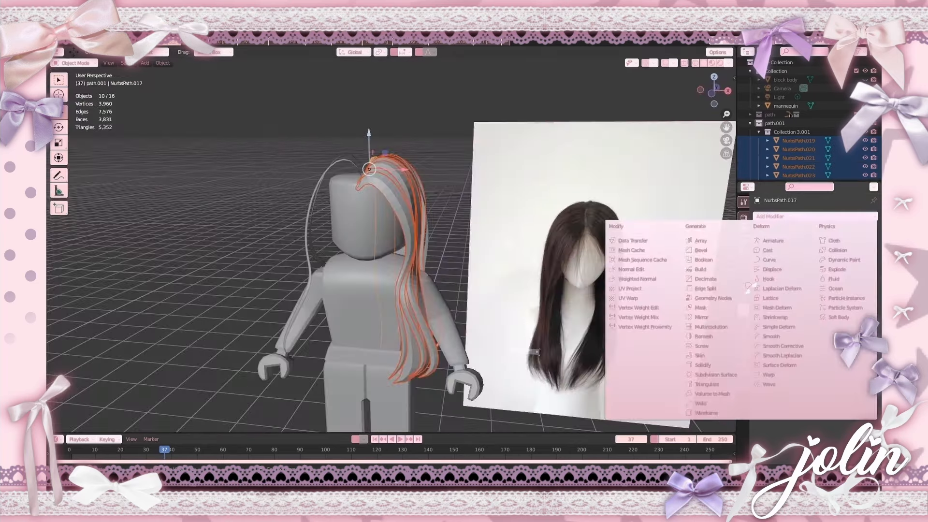
pyautogui.click(702, 317)
pyautogui.click(862, 276)
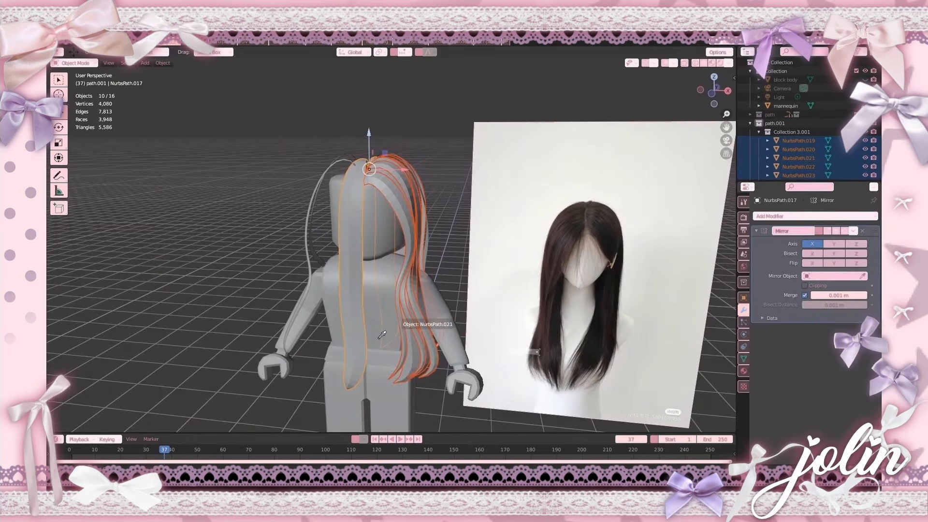
pyautogui.click(364, 290)
# Step: Copy the active strand's Mirror modifier to the other selected strands, deselect everything and return to the front view
pyautogui.moveTo(471, 231); pyautogui.dragTo(409, 225, button='middle')
pyautogui.hotkey('ctrl', 'l')
pyautogui.click(409, 221)
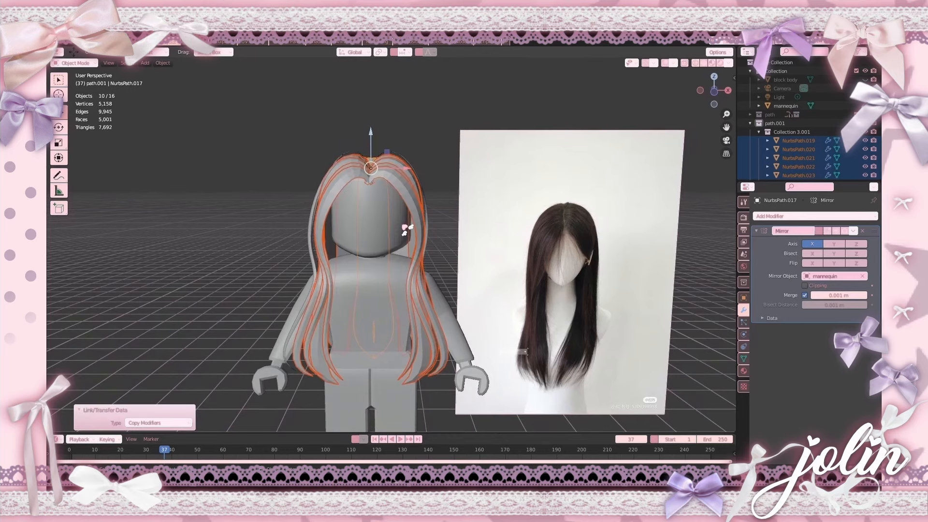
pyautogui.click(442, 137)
pyautogui.press('KP_1')
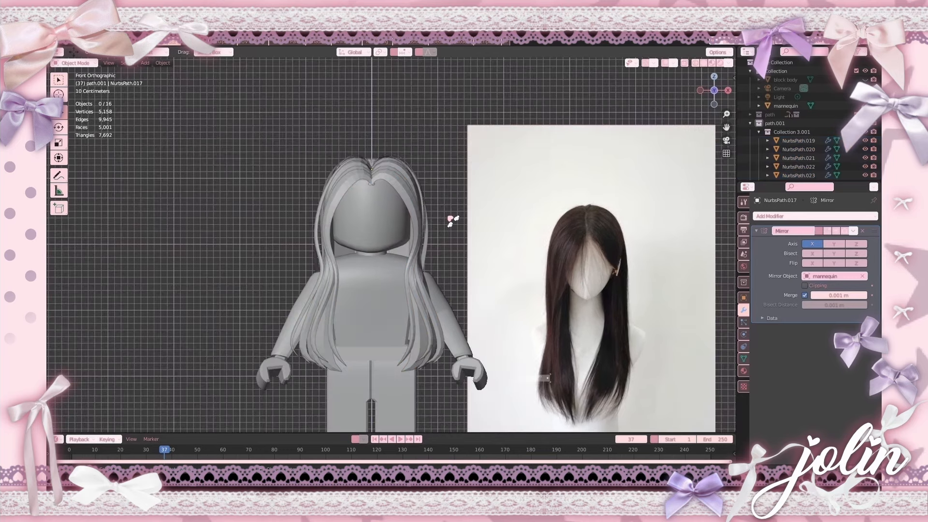
# Step: Hide Collection 3.001 with the thin overlay strands and open the five remaining base strands together in Edit Mode
pyautogui.scroll(1, 406, 184)
pyautogui.scroll(1, 424, 204)
pyautogui.keyDown('shift'); pyautogui.moveTo(421, 204); pyautogui.dragTo(437, 232, button='middle'); pyautogui.keyUp('shift')
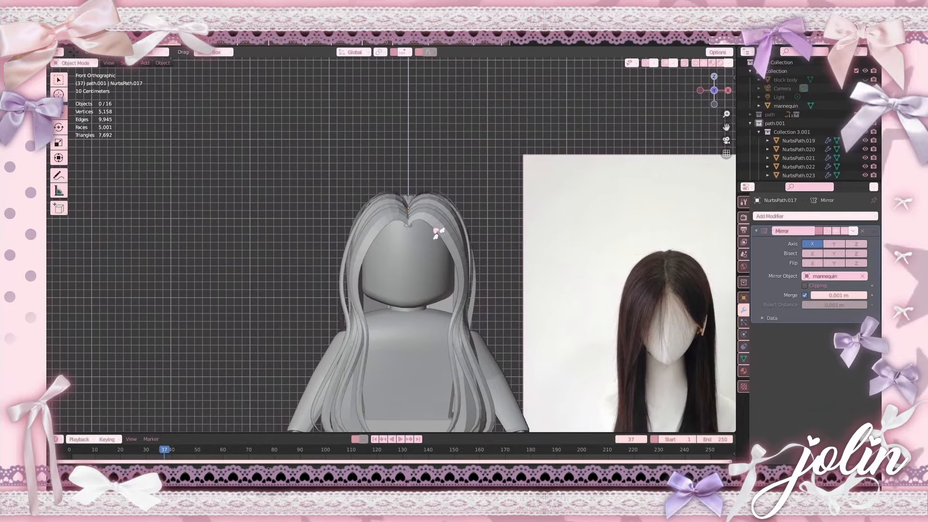
pyautogui.scroll(2, 440, 222)
pyautogui.moveTo(452, 181); pyautogui.dragTo(435, 301, button='middle')
pyautogui.moveTo(437, 222); pyautogui.dragTo(383, 273, button='middle')
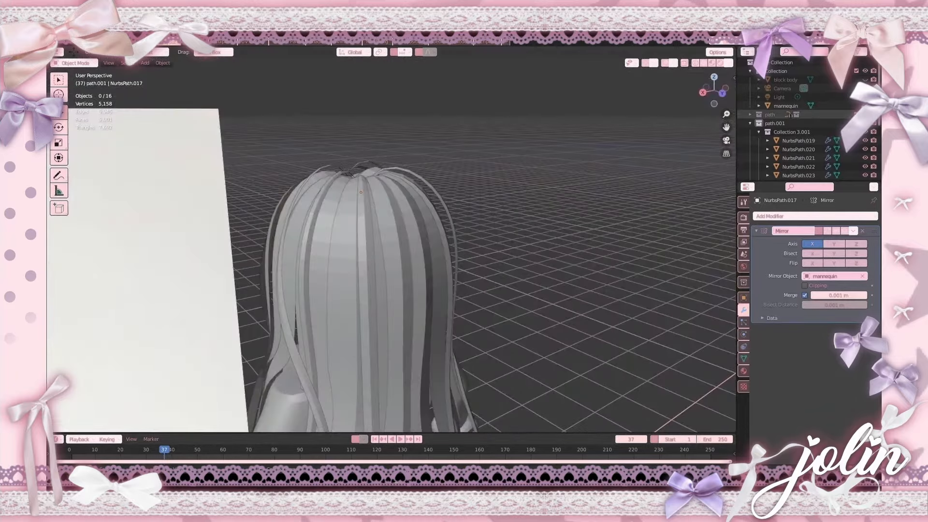
pyautogui.click(757, 132)
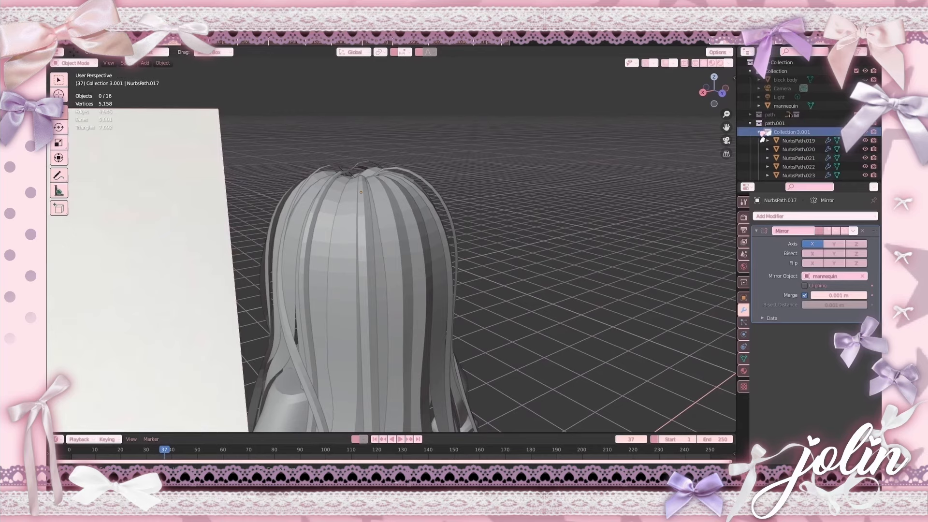
pyautogui.click(865, 132)
pyautogui.moveTo(379, 290); pyautogui.dragTo(467, 318, button='middle')
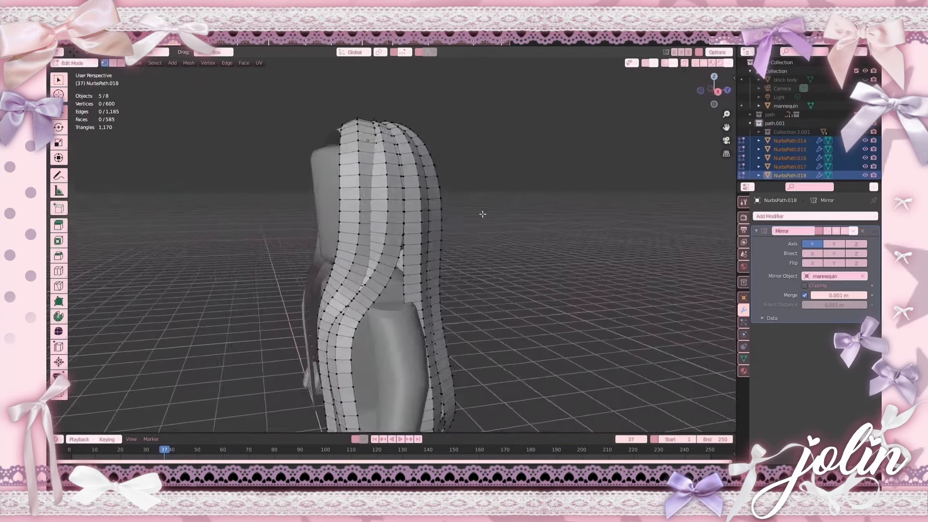
# Step: Examine the mesh density of the five base strands, selecting one crosswise edge loop on the front strand near the shoulder
pyautogui.moveTo(483, 209); pyautogui.dragTo(443, 184, button='middle')
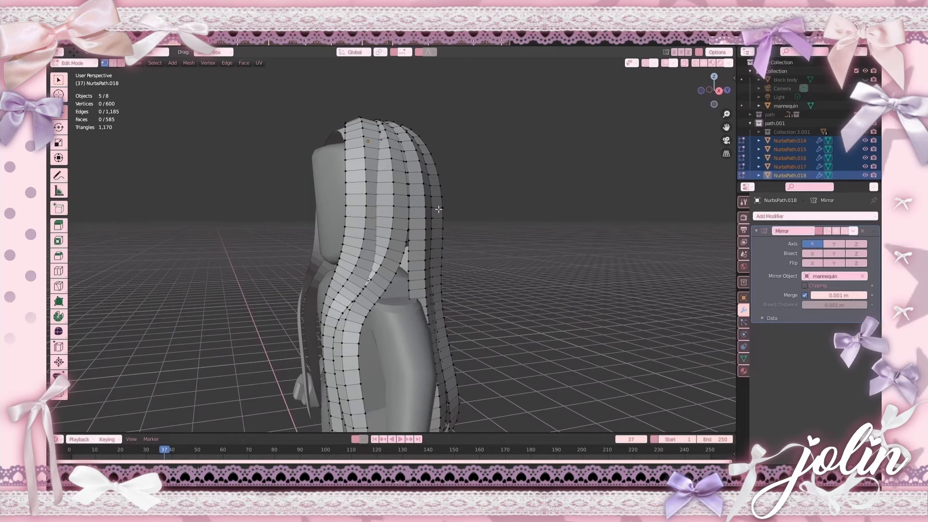
pyautogui.moveTo(530, 242); pyautogui.dragTo(337, 363, button='middle')
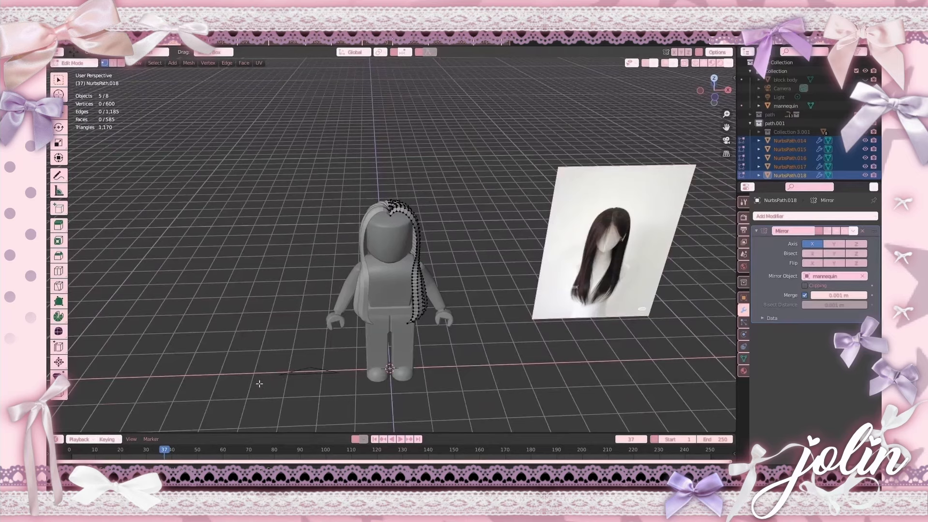
pyautogui.scroll(3, 470, 286)
pyautogui.moveTo(471, 286); pyautogui.dragTo(478, 194, button='middle')
pyautogui.scroll(3, 479, 194)
pyautogui.moveTo(521, 282); pyautogui.dragTo(402, 307, button='middle')
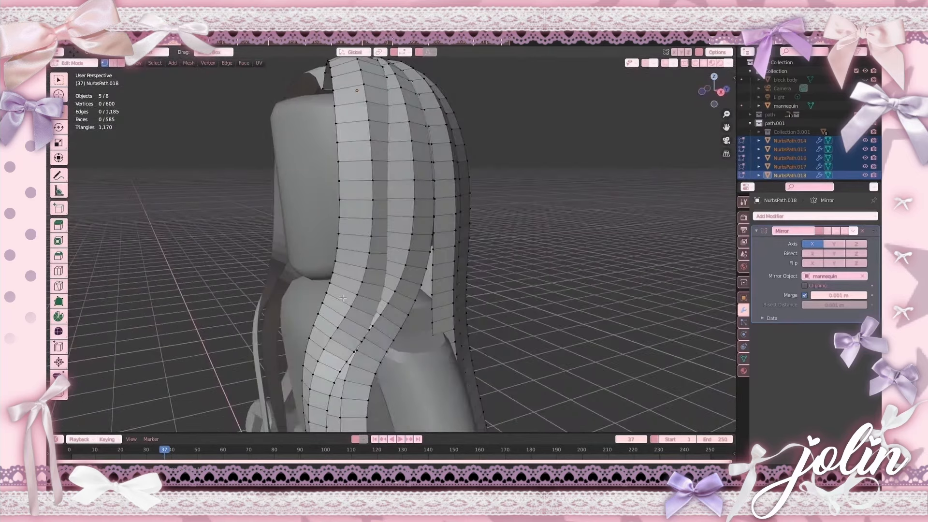
pyautogui.moveTo(340, 299); pyautogui.dragTo(379, 320)
pyautogui.moveTo(379, 320); pyautogui.dragTo(442, 240, button='middle')
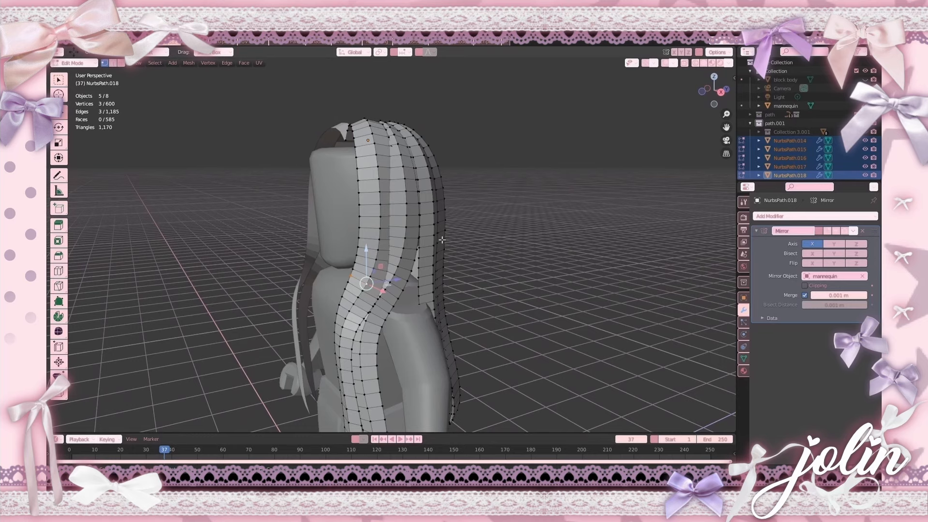
# Step: Select a crosswise edge loop on the upper back strand and examine the strands' edge spacing from the side
pyautogui.scroll(3, 426, 299)
pyautogui.moveTo(426, 299); pyautogui.dragTo(459, 268, button='middle')
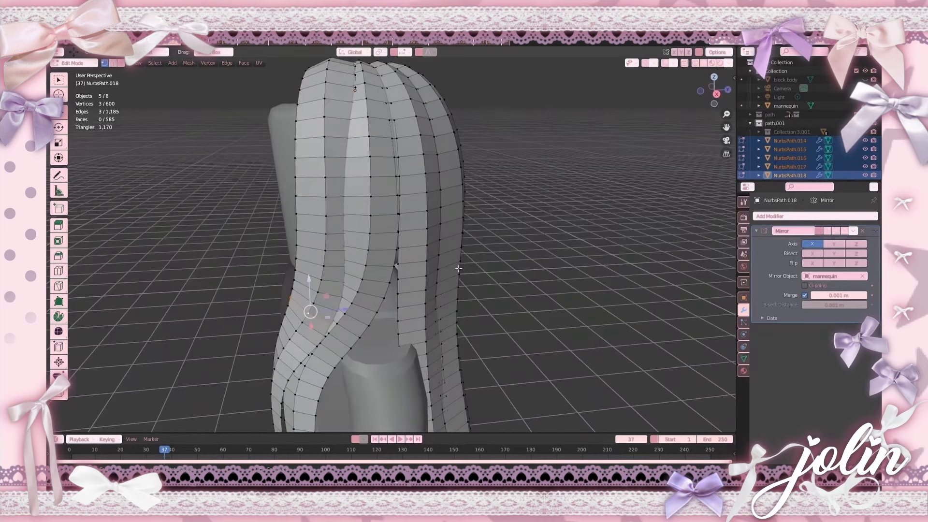
pyautogui.moveTo(458, 269); pyautogui.dragTo(466, 265, button='middle')
pyautogui.keyDown('alt'); pyautogui.click(456, 167); pyautogui.keyUp('alt')
pyautogui.moveTo(532, 247); pyautogui.dragTo(522, 241, button='middle')
pyautogui.scroll(-2, 522, 241)
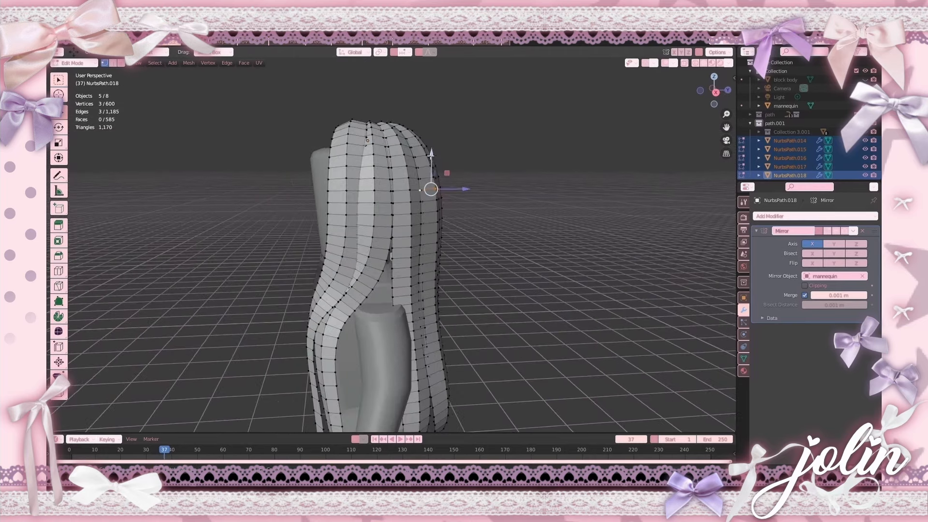
pyautogui.moveTo(469, 178); pyautogui.dragTo(458, 218, button='middle')
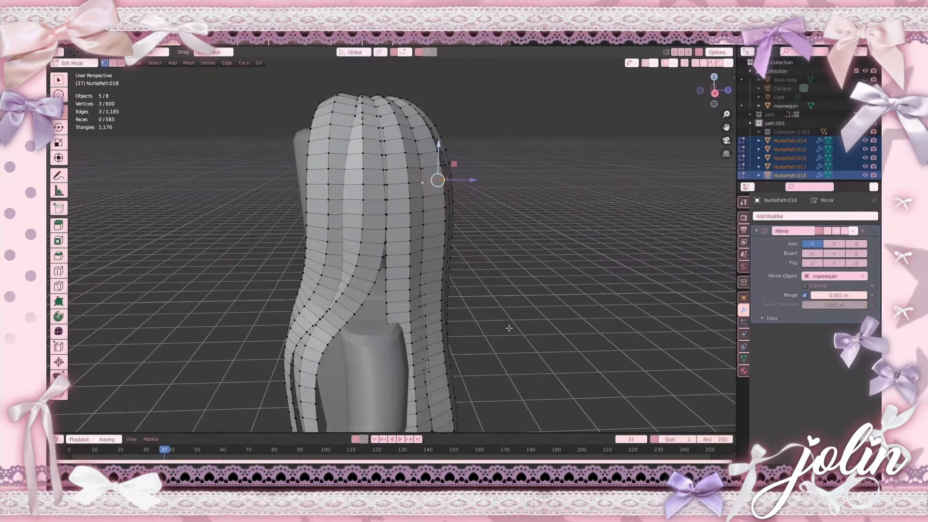
pyautogui.moveTo(524, 323); pyautogui.dragTo(538, 321, button='middle')
pyautogui.scroll(-2, 468, 342)
pyautogui.scroll(3, 483, 239)
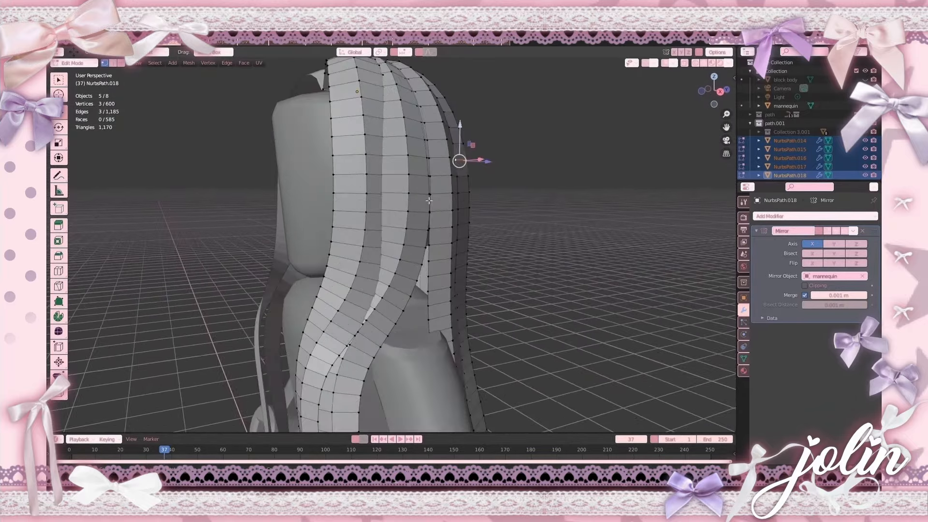
# Step: Add every second crosswise edge loop down the length of the back strand to the selection
pyautogui.keyDown('alt'); pyautogui.keyDown('shift'); pyautogui.click(463, 208); pyautogui.keyUp('shift'); pyautogui.keyUp('alt')
pyautogui.keyDown('alt'); pyautogui.keyDown('shift'); pyautogui.click(463, 238); pyautogui.keyUp('shift'); pyautogui.keyUp('alt')
pyautogui.keyDown('alt'); pyautogui.keyDown('shift'); pyautogui.click(465, 266); pyautogui.keyUp('shift'); pyautogui.keyUp('alt')
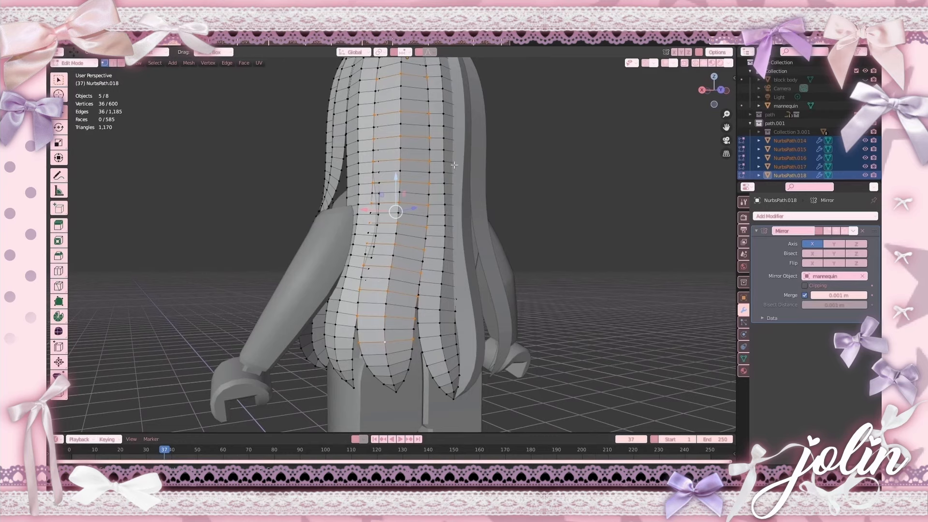
pyautogui.scroll(3, 446, 171)
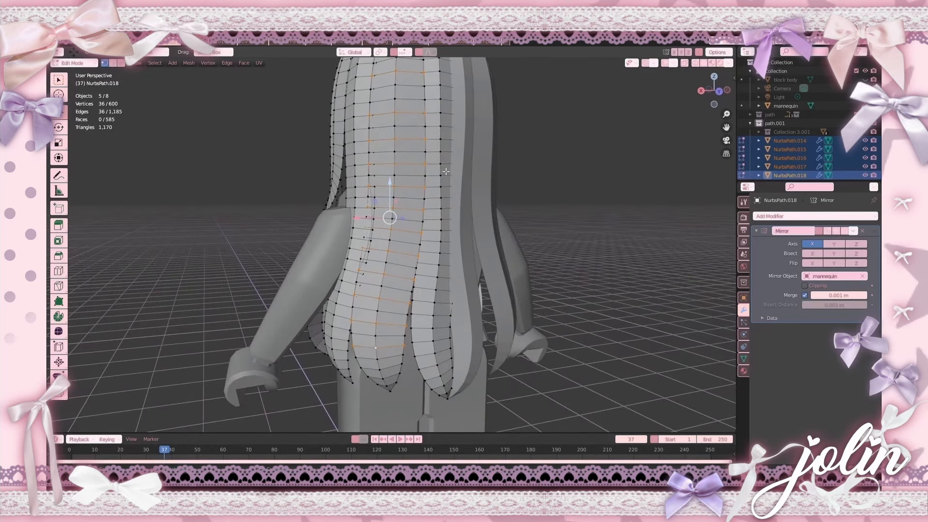
# Step: Extend the selection with alternate crosswise edge loops on the neighbouring back strands, down to their tips
pyautogui.moveTo(446, 166); pyautogui.dragTo(469, 177, button='middle')
pyautogui.keyDown('alt'); pyautogui.keyDown('shift'); pyautogui.click(446, 87); pyautogui.keyUp('shift'); pyautogui.keyUp('alt')
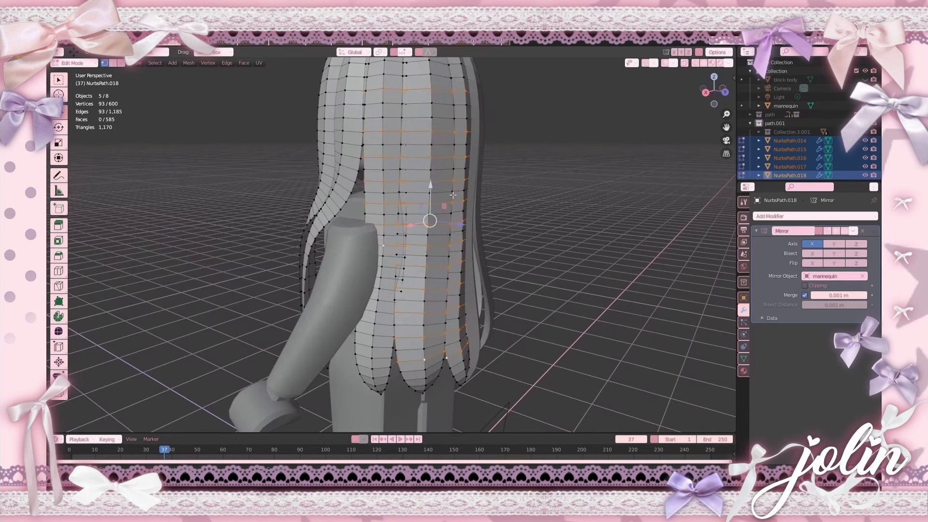
pyautogui.moveTo(342, 153); pyautogui.dragTo(404, 270, button='middle')
pyautogui.keyDown('shift'); pyautogui.click(404, 269); pyautogui.keyUp('shift')
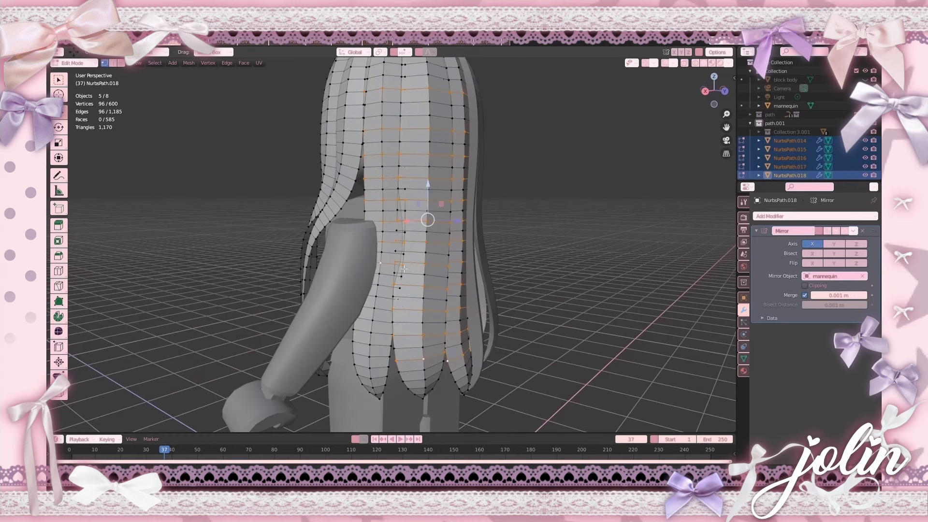
pyautogui.keyDown('shift'); pyautogui.click(378, 308); pyautogui.keyUp('shift')
pyautogui.keyDown('shift'); pyautogui.click(371, 357); pyautogui.keyUp('shift')
# Step: Add alternate crosswise edge loops on the side and front strands to the selection, from beside the head to the lower ends
pyautogui.moveTo(492, 385); pyautogui.dragTo(571, 411, button='middle')
pyautogui.keyDown('alt'); pyautogui.keyDown('shift'); pyautogui.click(352, 242); pyautogui.keyUp('shift'); pyautogui.keyUp('alt')
pyautogui.keyDown('alt'); pyautogui.keyDown('shift'); pyautogui.click(339, 295); pyautogui.keyUp('shift'); pyautogui.keyUp('alt')
pyautogui.keyDown('alt'); pyautogui.keyDown('shift'); pyautogui.click(340, 353); pyautogui.keyUp('shift'); pyautogui.keyUp('alt')
pyautogui.moveTo(344, 358); pyautogui.dragTo(351, 285, button='middle')
pyautogui.keyDown('alt'); pyautogui.keyDown('shift'); pyautogui.click(360, 127); pyautogui.keyUp('shift'); pyautogui.keyUp('alt')
pyautogui.keyDown('alt'); pyautogui.keyDown('shift'); pyautogui.click(361, 159); pyautogui.keyUp('shift'); pyautogui.keyUp('alt')
pyautogui.keyDown('alt'); pyautogui.keyDown('shift'); pyautogui.click(359, 180); pyautogui.keyUp('shift'); pyautogui.keyUp('alt')
pyautogui.keyDown('alt'); pyautogui.keyDown('shift'); pyautogui.click(355, 197); pyautogui.keyUp('shift'); pyautogui.keyUp('alt')
pyautogui.keyDown('alt'); pyautogui.keyDown('shift'); pyautogui.click(347, 218); pyautogui.keyUp('shift'); pyautogui.keyUp('alt')
pyautogui.keyDown('alt'); pyautogui.keyDown('shift'); pyautogui.click(340, 236); pyautogui.keyUp('shift'); pyautogui.keyUp('alt')
pyautogui.keyDown('alt'); pyautogui.keyDown('shift'); pyautogui.click(337, 257); pyautogui.keyUp('shift'); pyautogui.keyUp('alt')
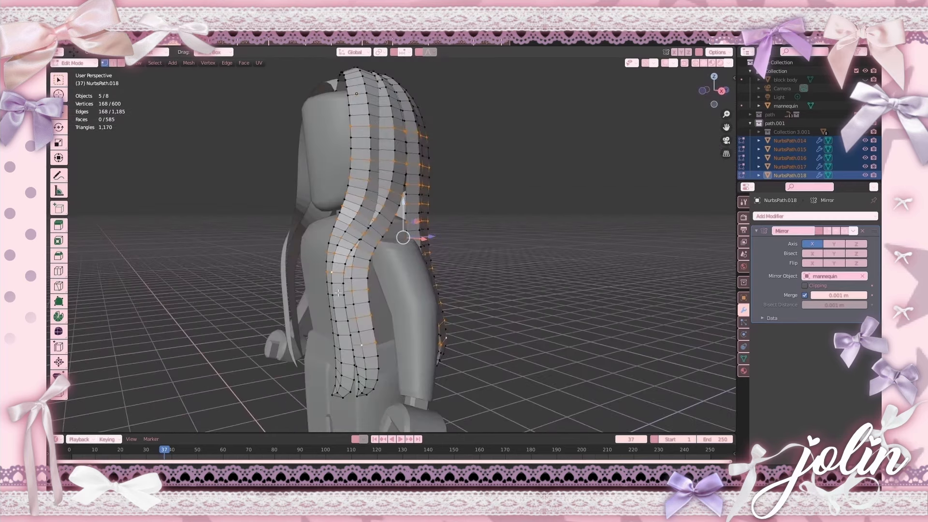
pyautogui.keyDown('alt'); pyautogui.keyDown('shift'); pyautogui.click(340, 318); pyautogui.keyUp('shift'); pyautogui.keyUp('alt')
# Step: Dissolve the selected edges on all five strands and check the reduced mesh from the back and side
pyautogui.moveTo(503, 271); pyautogui.dragTo(458, 275, button='middle')
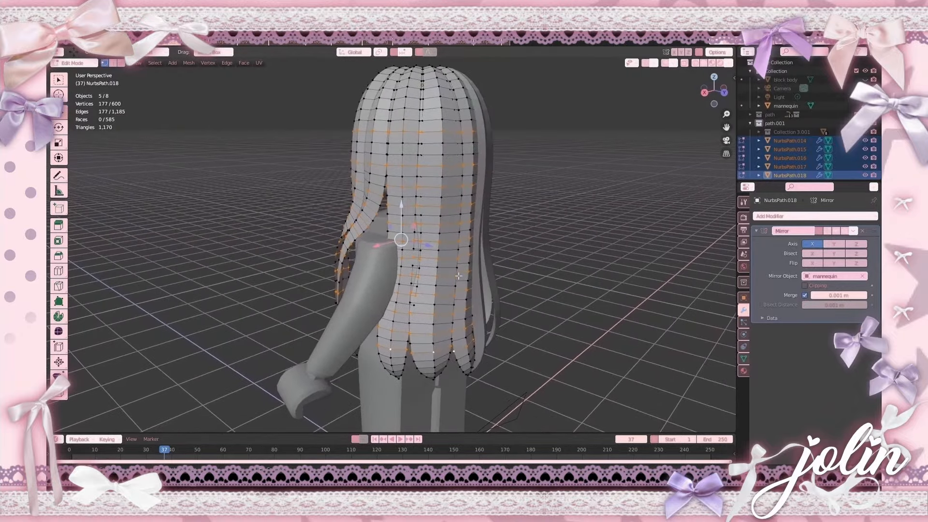
pyautogui.press('x')
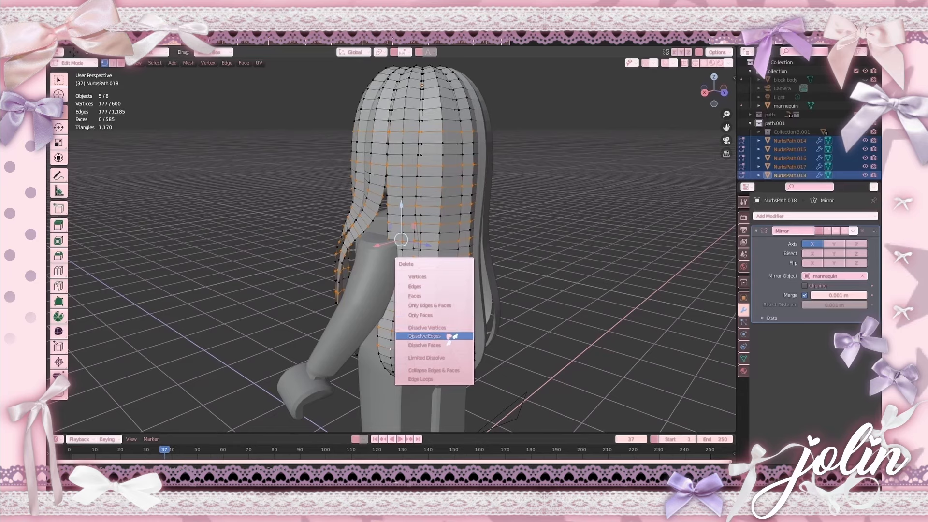
pyautogui.click(450, 336)
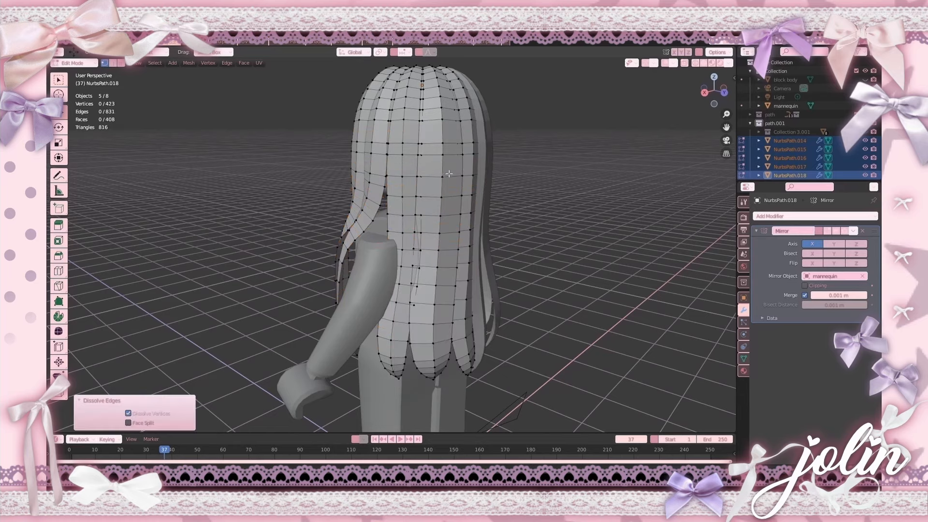
pyautogui.moveTo(449, 174); pyautogui.dragTo(109, 165, button='middle')
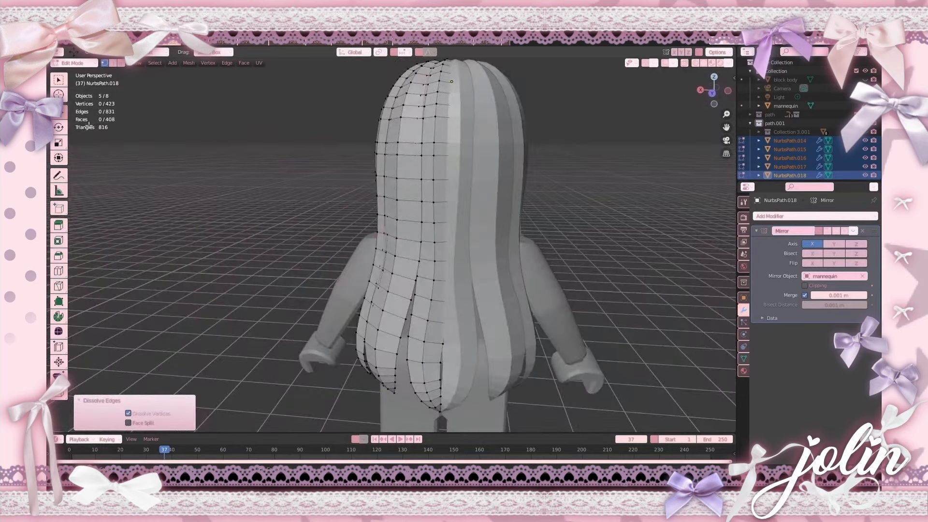
pyautogui.moveTo(188, 176); pyautogui.dragTo(456, 211, button='middle')
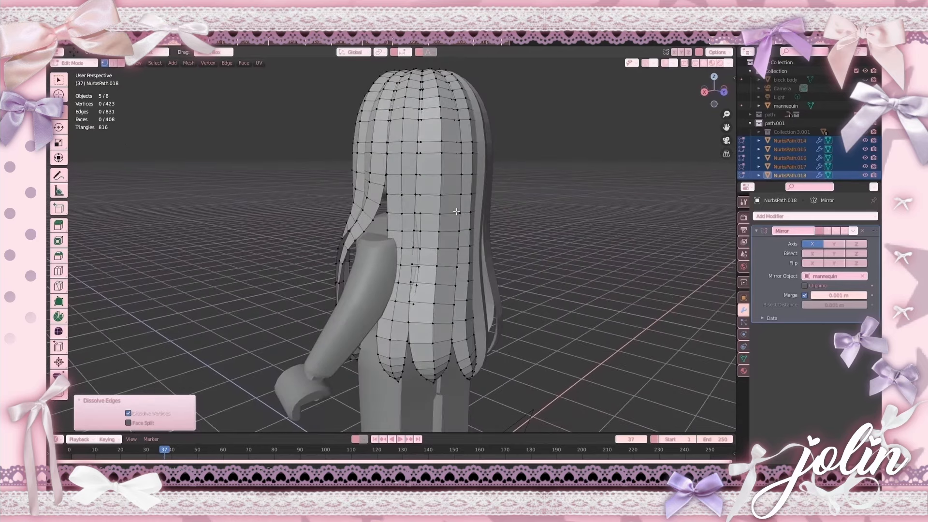
pyautogui.moveTo(348, 174); pyautogui.dragTo(470, 179, button='middle')
pyautogui.scroll(1, 461, 189)
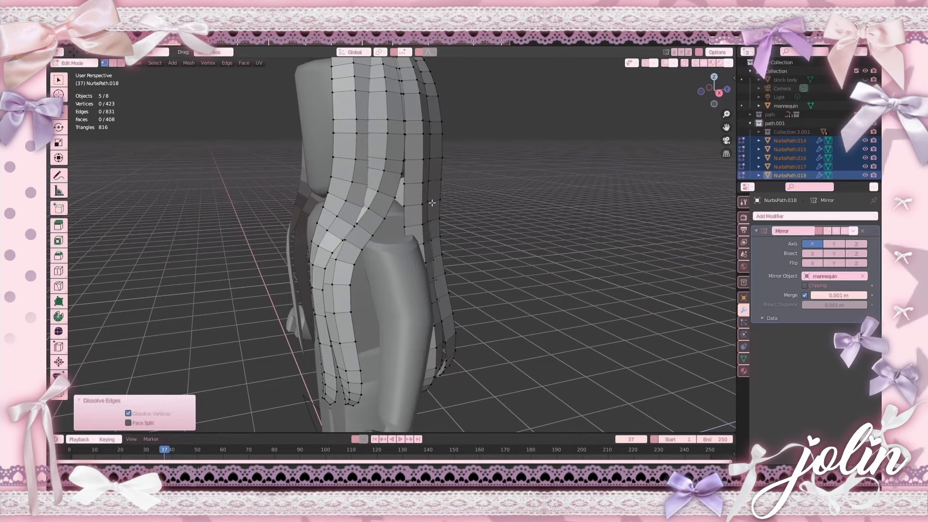
# Step: Return to Object Mode and join the three back strands, NurbsPath.015, NurbsPath.016 and NurbsPath.017, into one object
pyautogui.keyDown('alt'); pyautogui.click(440, 275); pyautogui.keyUp('alt')
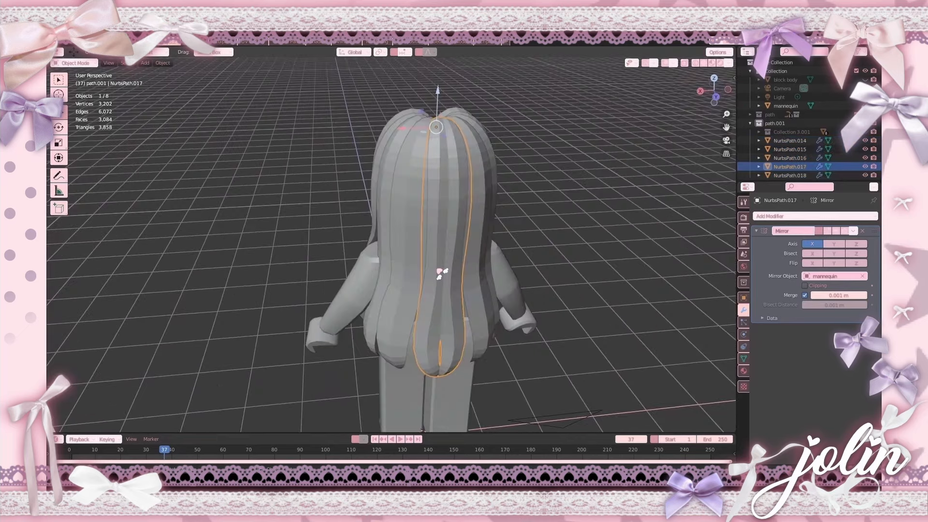
pyautogui.moveTo(490, 261); pyautogui.dragTo(493, 248, button='middle')
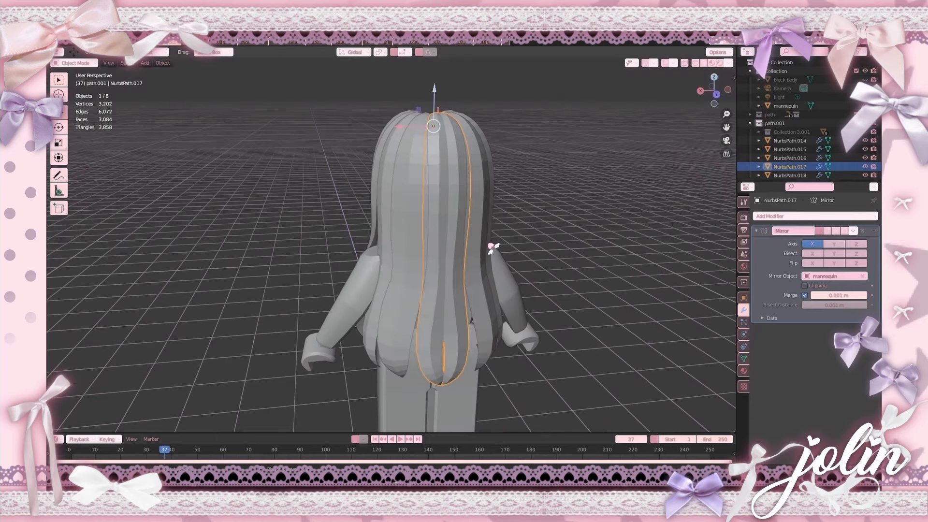
pyautogui.press('Tab')
pyautogui.moveTo(499, 243); pyautogui.dragTo(495, 240, button='middle')
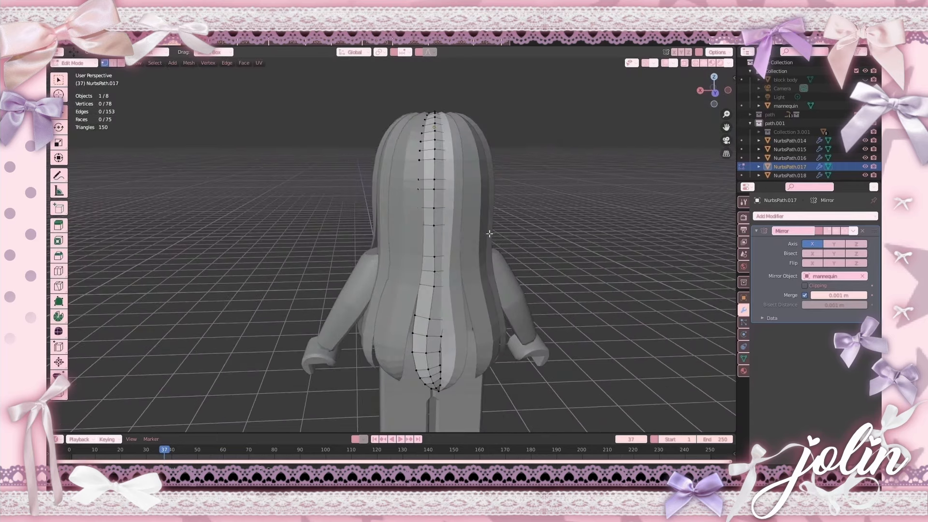
pyautogui.press('Tab')
pyautogui.keyDown('shift'); pyautogui.click(376, 267); pyautogui.keyUp('shift')
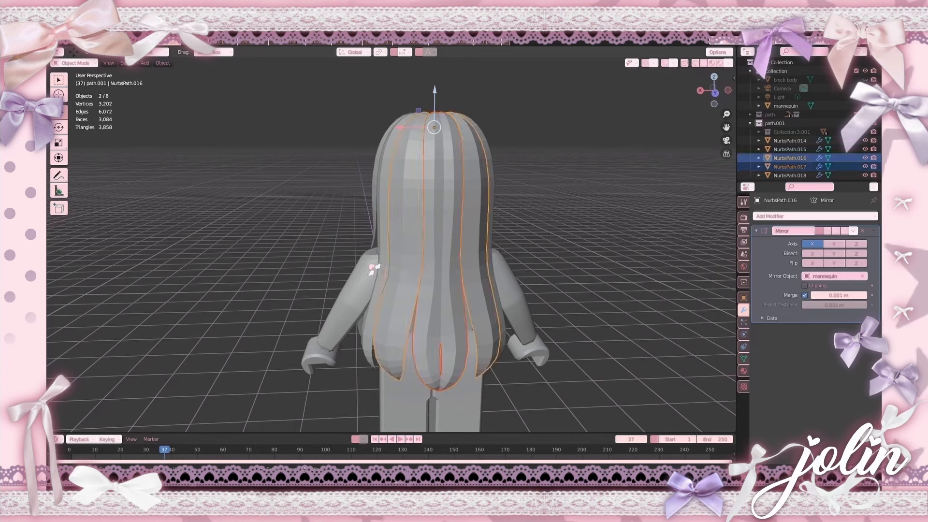
pyautogui.click(396, 221)
pyautogui.moveTo(396, 220); pyautogui.dragTo(428, 216, button='middle')
pyautogui.keyDown('shift'); pyautogui.click(429, 217); pyautogui.keyUp('shift')
pyautogui.keyDown('shift'); pyautogui.click(455, 218); pyautogui.keyUp('shift')
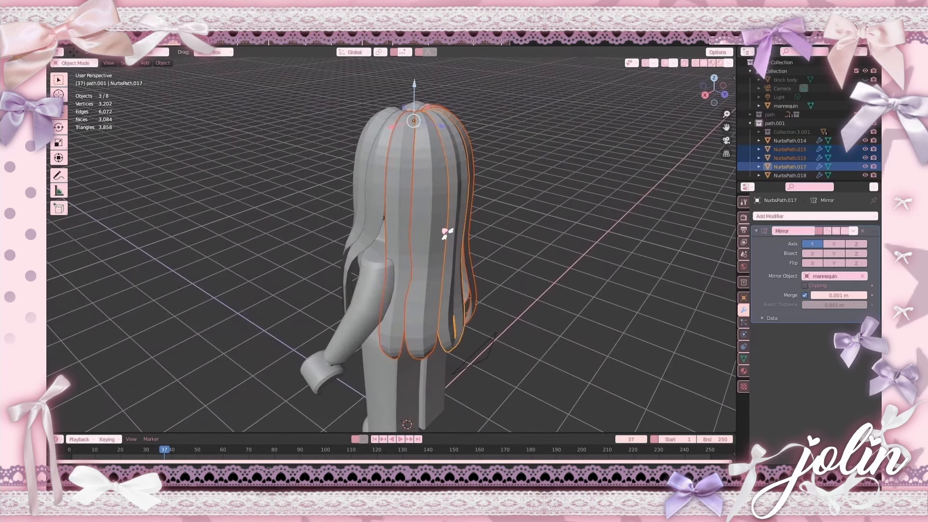
pyautogui.hotkey('ctrl', 'j')
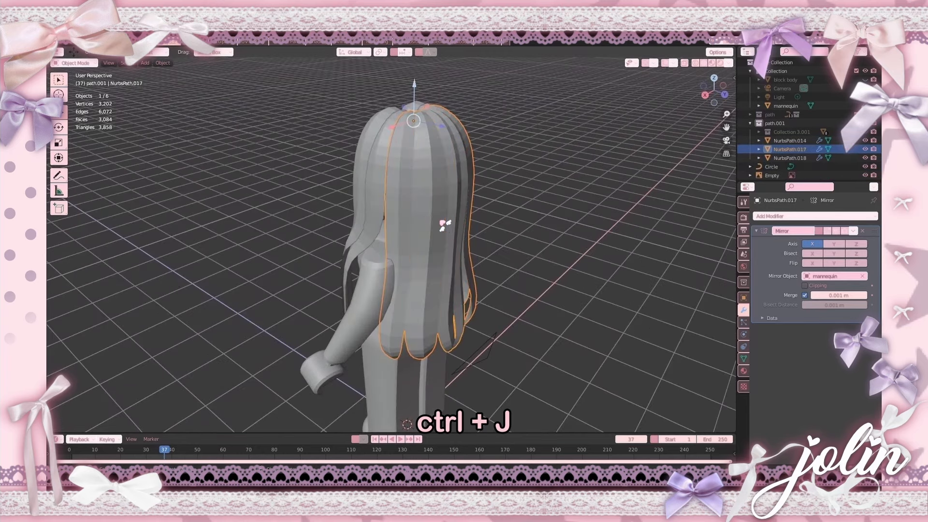
# Step: Open the joined back hair in Edit Mode and turn on X-ray display
pyautogui.rightClick(442, 219)
pyautogui.press('Tab')
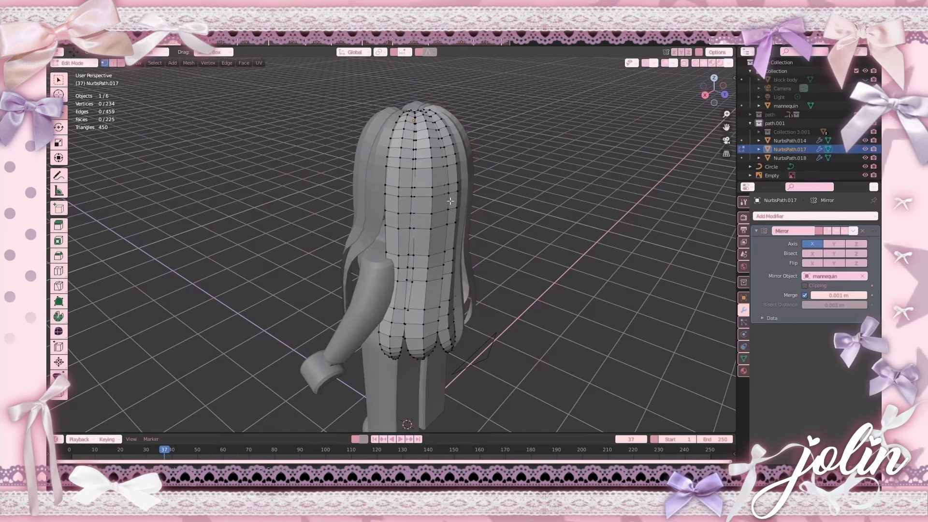
pyautogui.scroll(1, 455, 184)
pyautogui.moveTo(458, 159); pyautogui.dragTo(484, 228, button='middle')
pyautogui.scroll(2, 460, 203)
pyautogui.hotkey('alt', 'z')
pyautogui.moveTo(463, 232); pyautogui.dragTo(400, 344, button='middle')
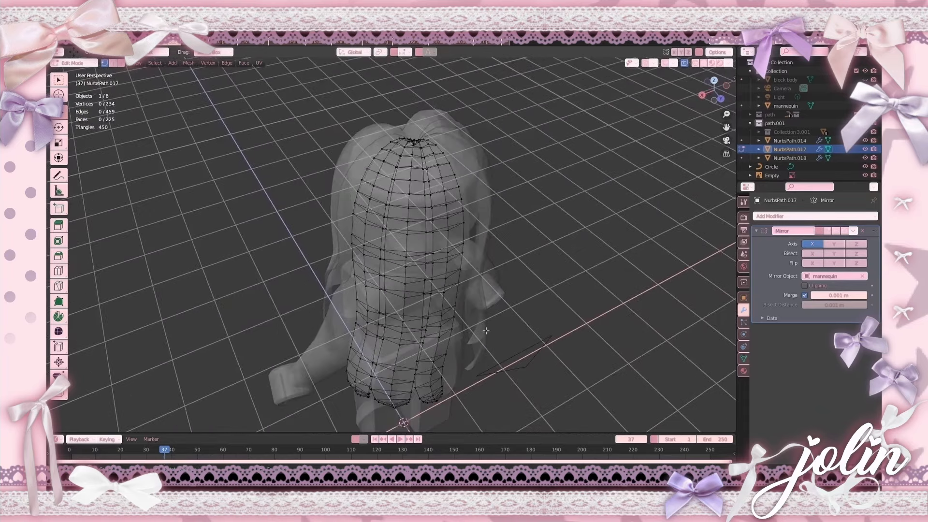
# Step: Merge the nine strand-tip vertices meeting at the crown into a single vertex
pyautogui.scroll(1, 466, 211)
pyautogui.keyDown('shift'); pyautogui.moveTo(389, 142); pyautogui.dragTo(361, 284, button='middle'); pyautogui.keyUp('shift')
pyautogui.scroll(2, 469, 213)
pyautogui.scroll(3, 358, 253)
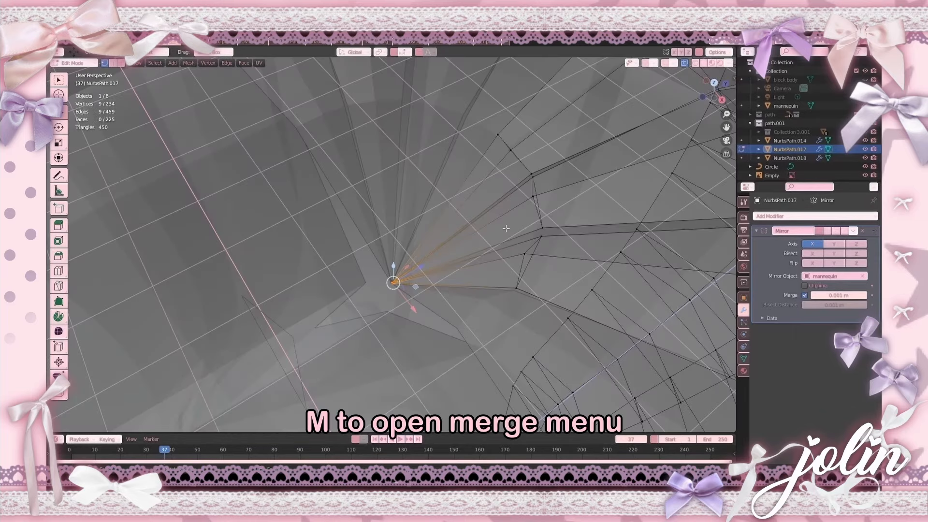
pyautogui.press('m')
pyautogui.click(491, 233)
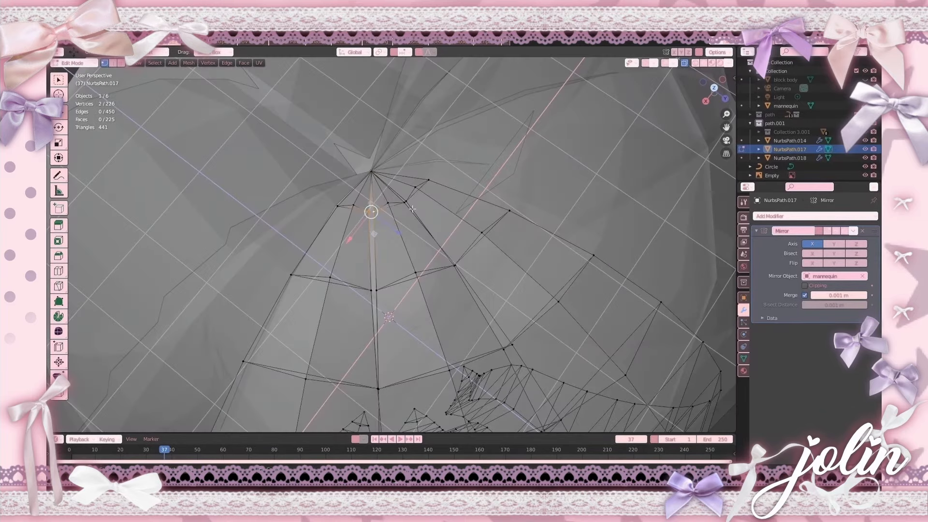
# Step: Merge the neighbouring vertices along the seams between the back strands at their center, working down from the crown
pyautogui.press('m')
pyautogui.click(413, 211)
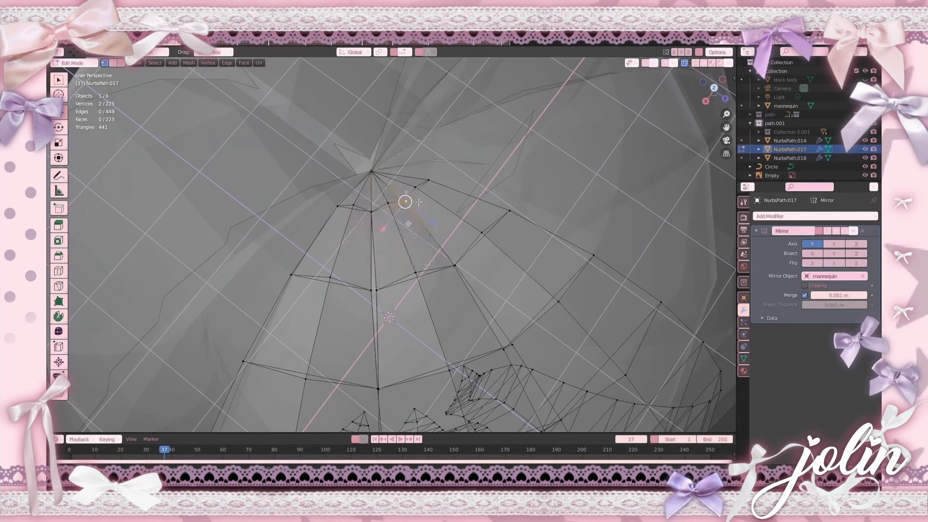
pyautogui.press('m')
pyautogui.click(445, 228)
pyautogui.moveTo(469, 275); pyautogui.dragTo(469, 276)
pyautogui.press('m')
pyautogui.click(489, 300)
pyautogui.press('m')
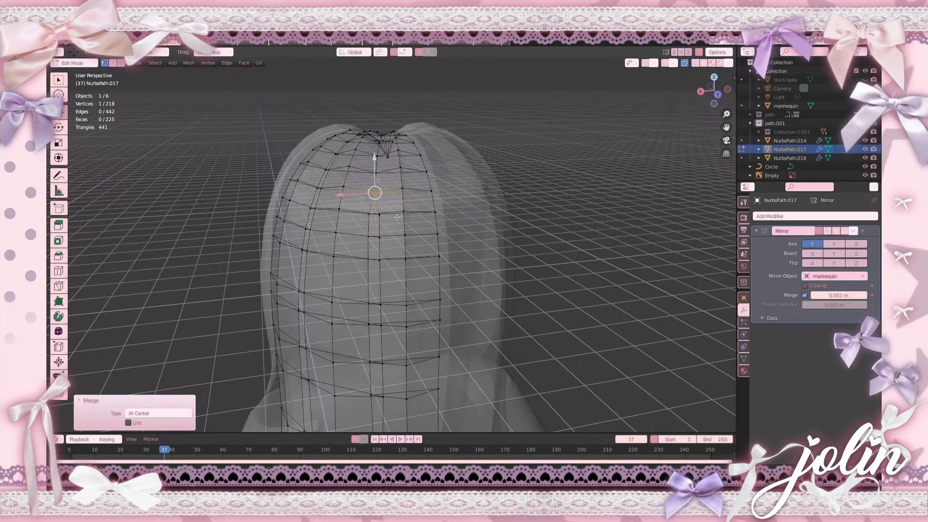
pyautogui.click(379, 305)
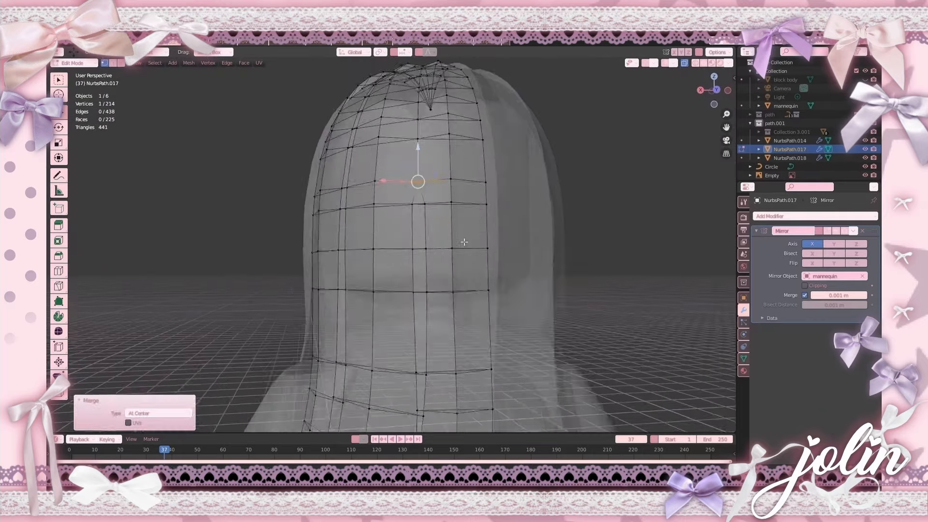